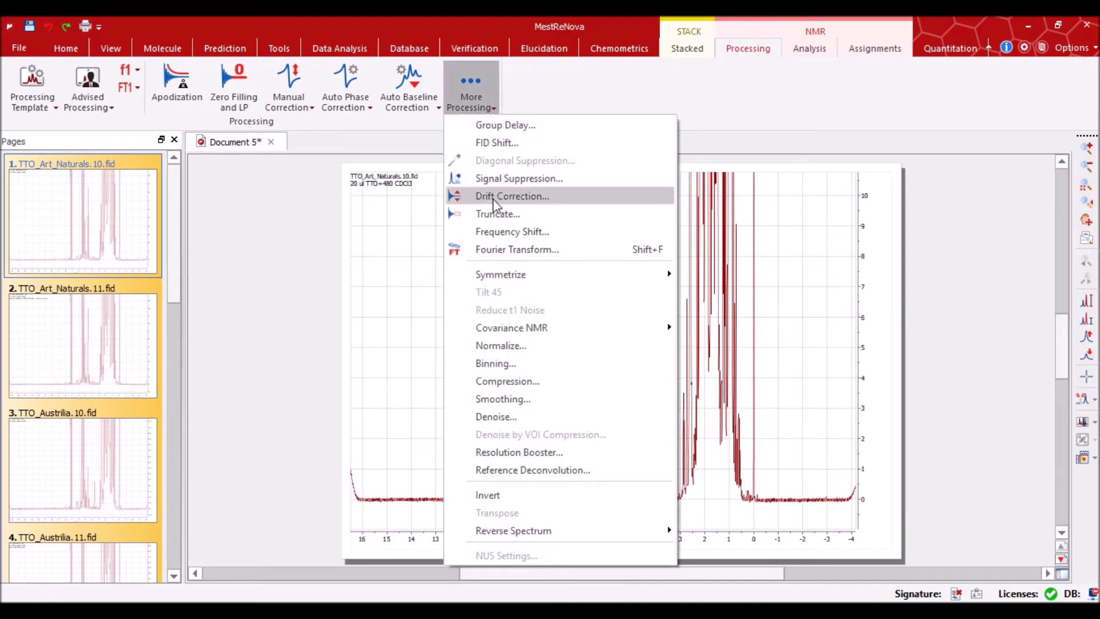
left_click(519, 364)
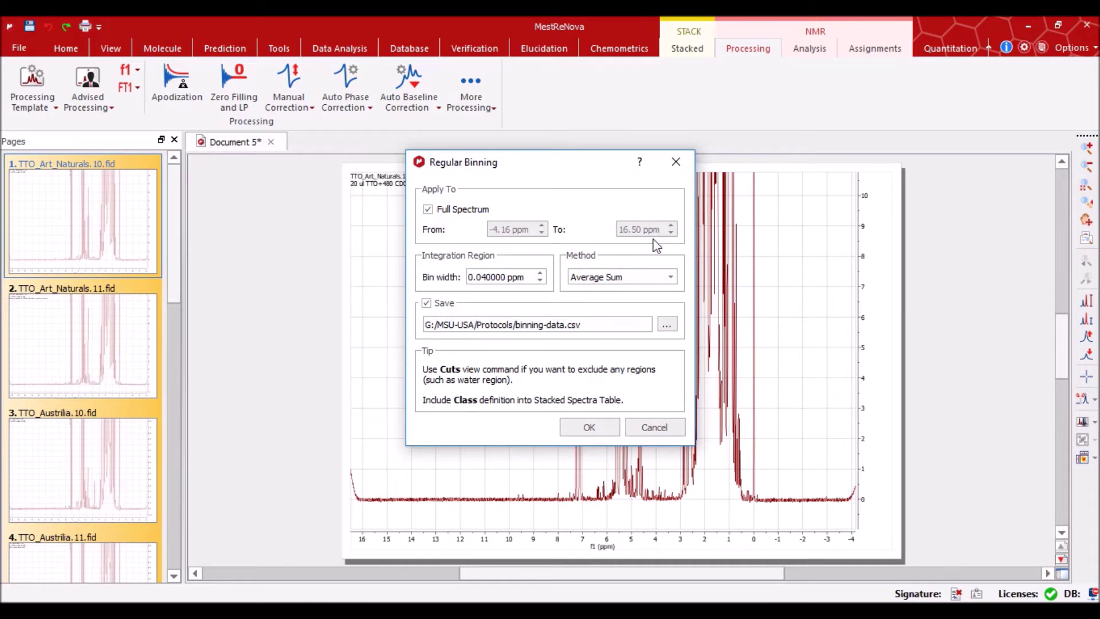
left_click(427, 210)
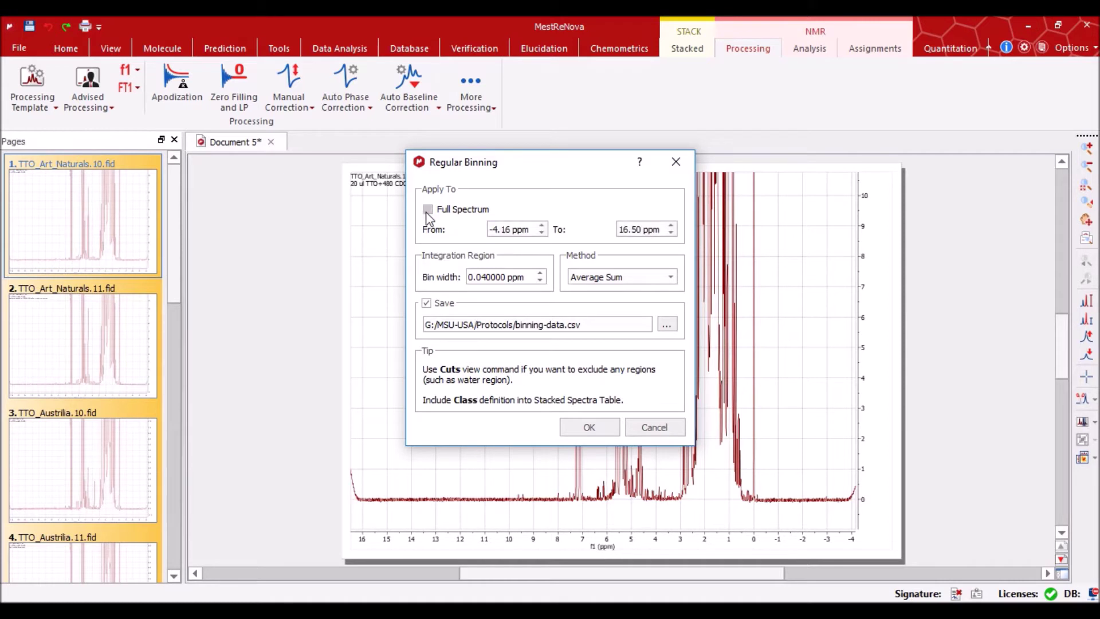
left_click(509, 236)
left_click(428, 210)
left_click(428, 210)
left_click(511, 229)
left_click_drag(511, 229, 488, 230)
type("0")
left_click_drag(638, 229, 615, 229)
type("1")
left_click(580, 216)
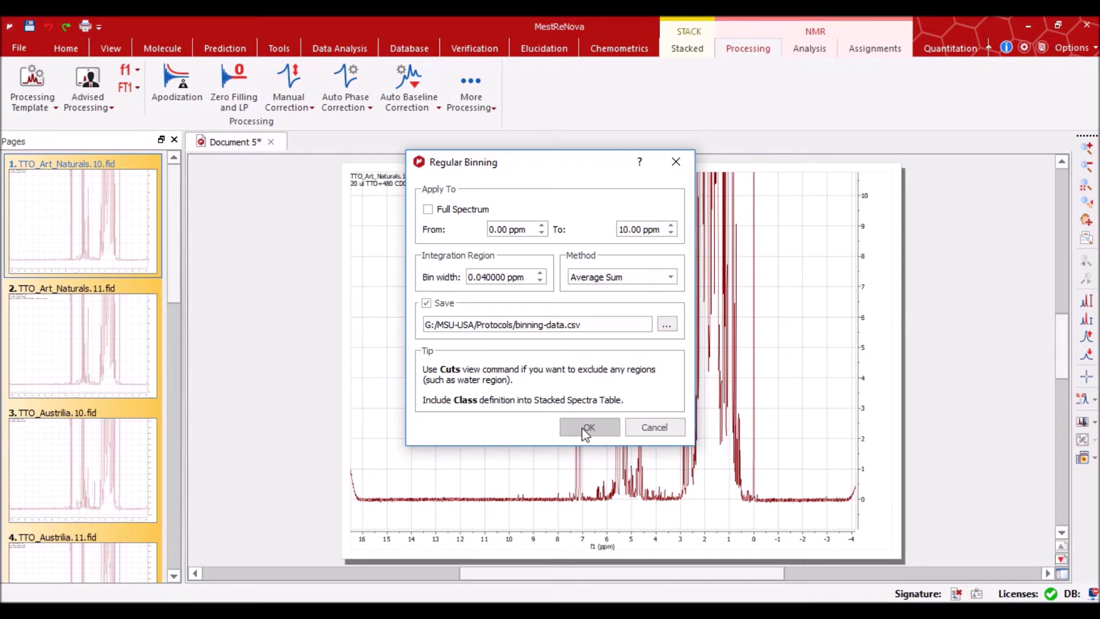
left_click(656, 428)
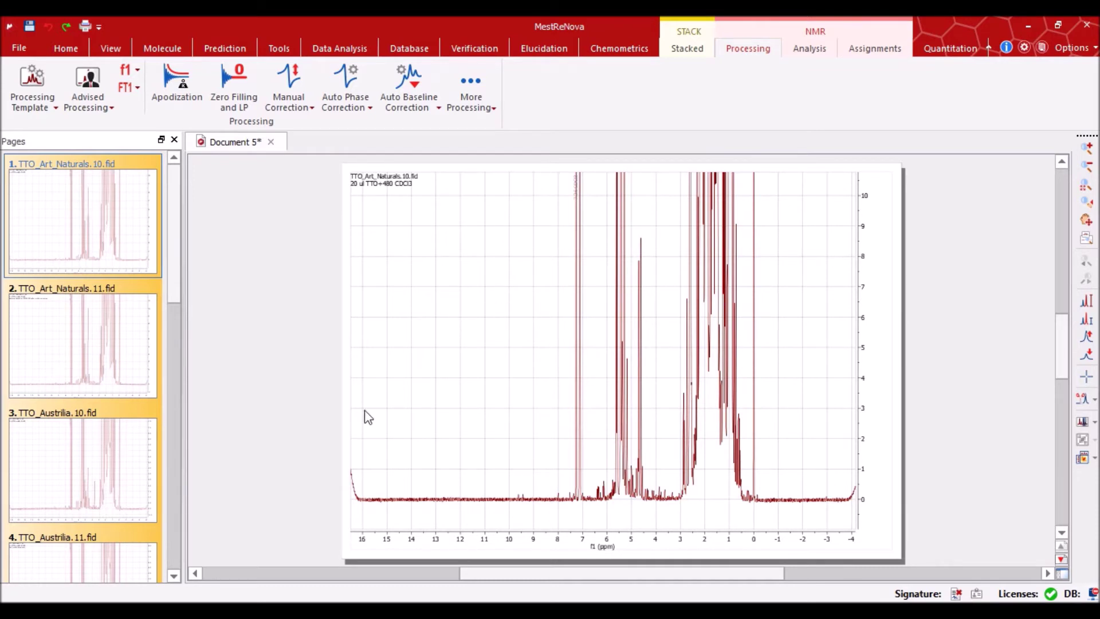
- Apply a manual cut along f1 from 3 to 6 ppm to the TTO_Art_Naturals.10 spectrum
left_click(110, 50)
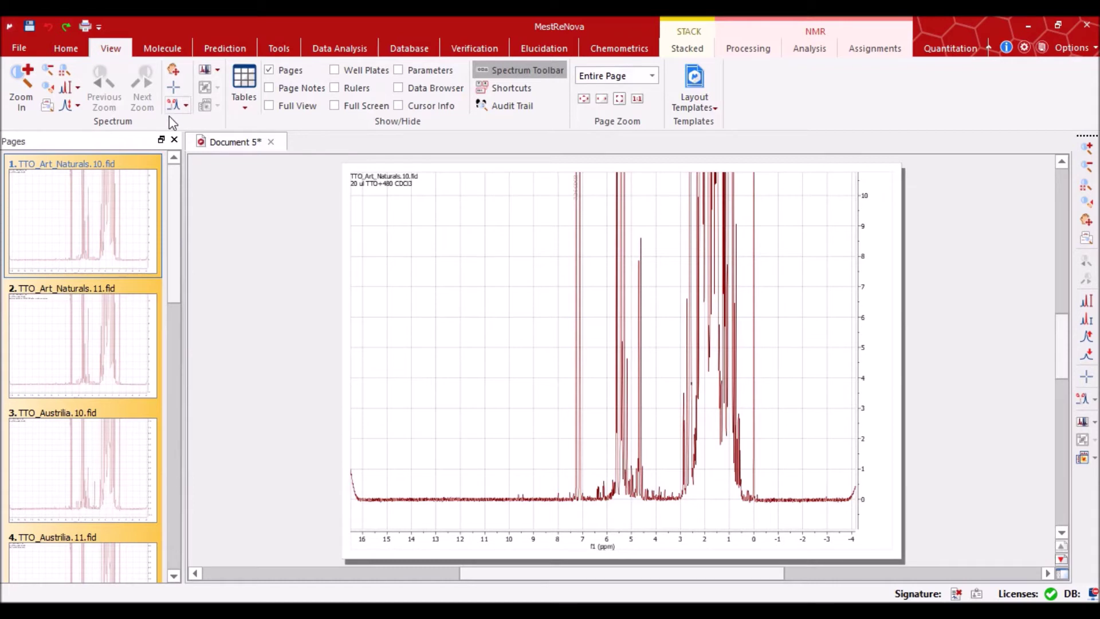
left_click(186, 107)
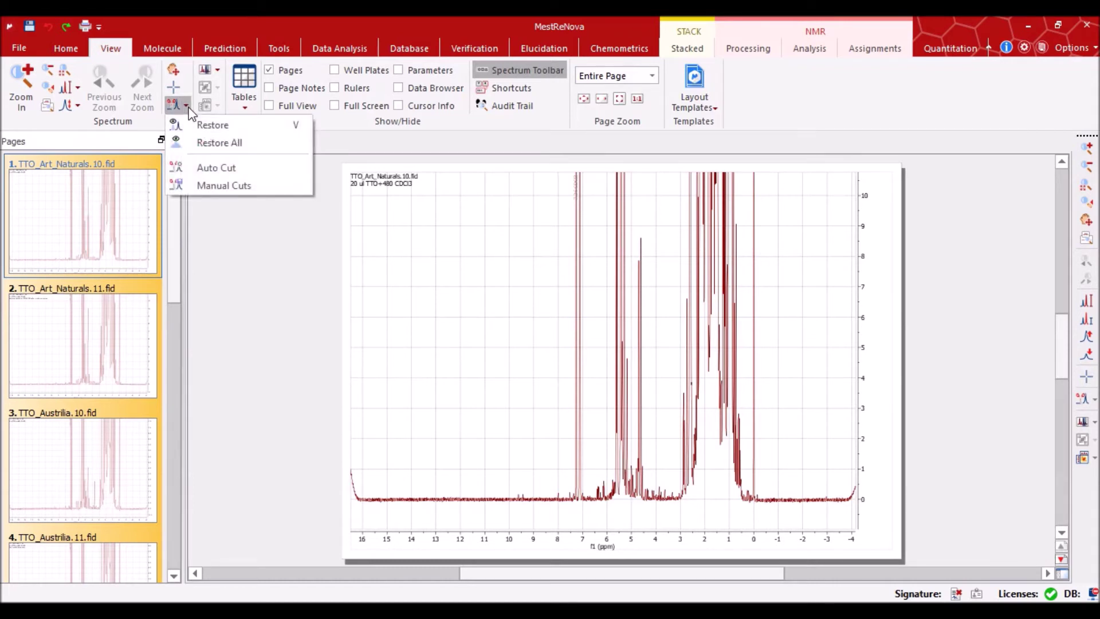
left_click(254, 186)
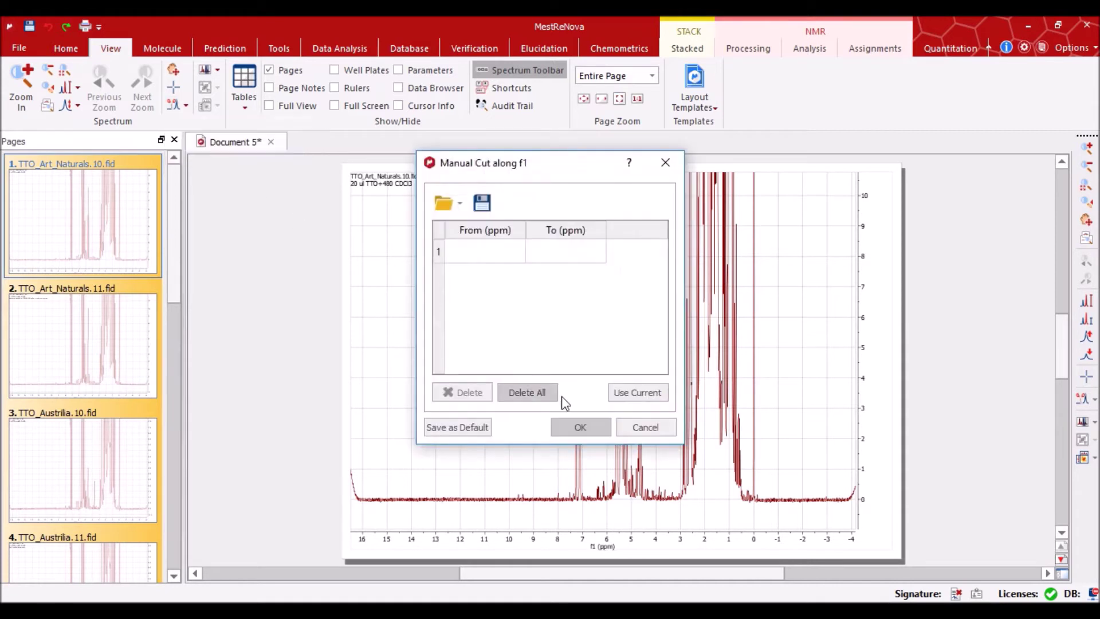
double_click(494, 252)
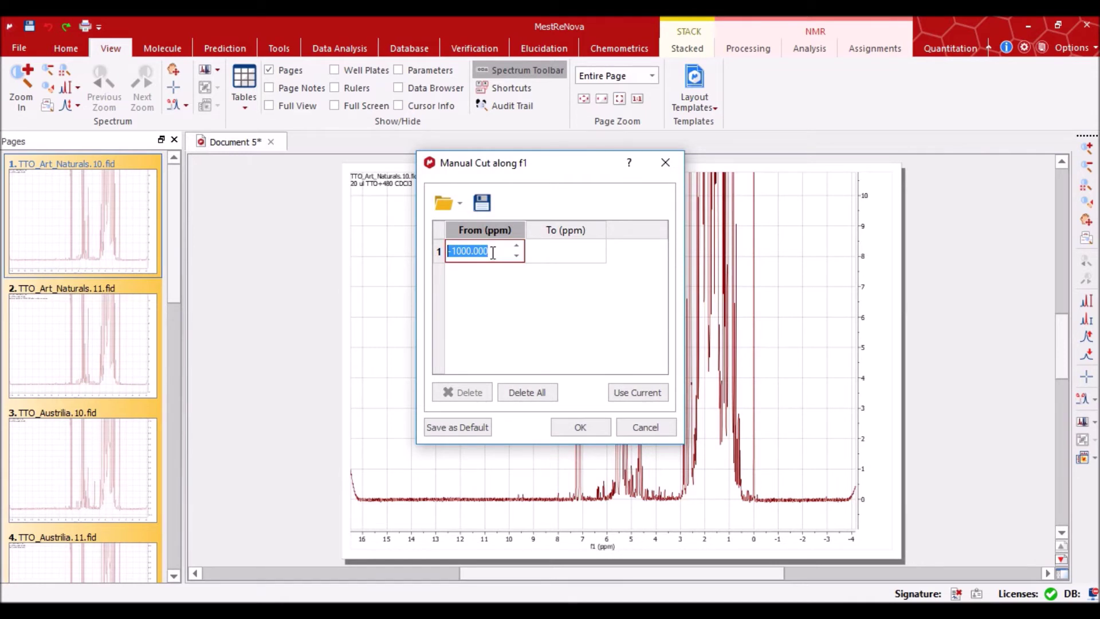
type("3")
double_click(564, 256)
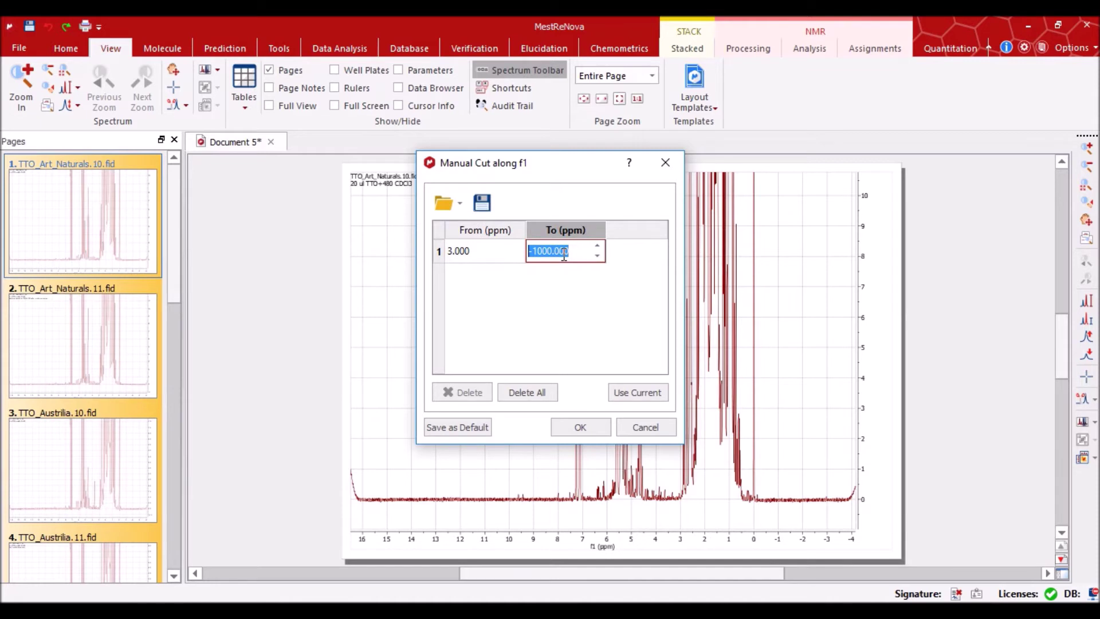
type("5")
left_click_drag(573, 168, 374, 109)
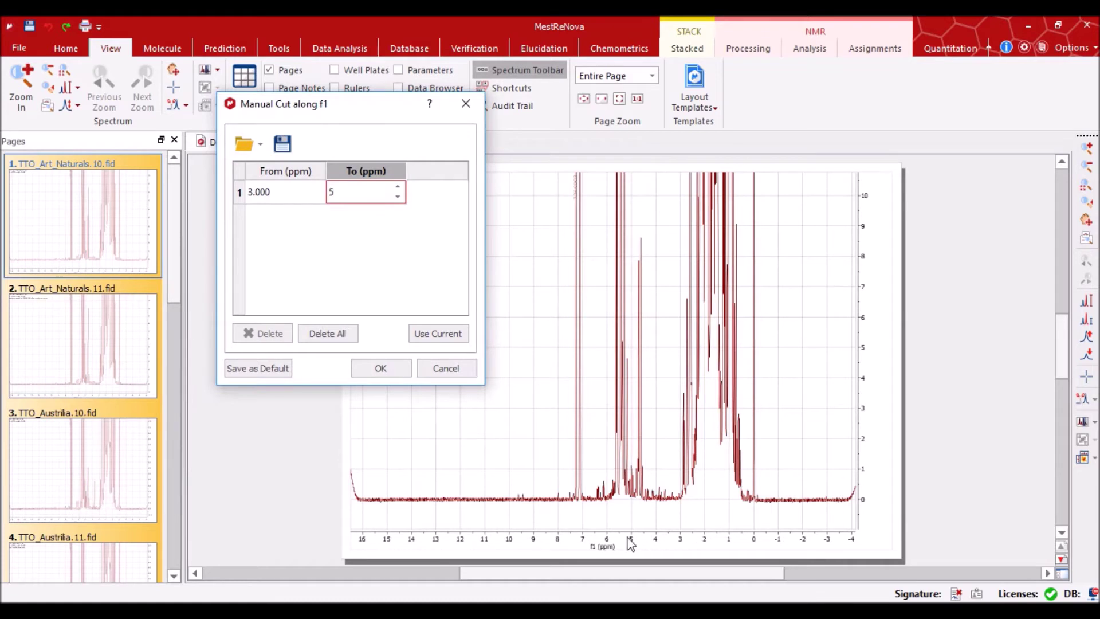
left_click_drag(346, 191, 325, 195)
type("6")
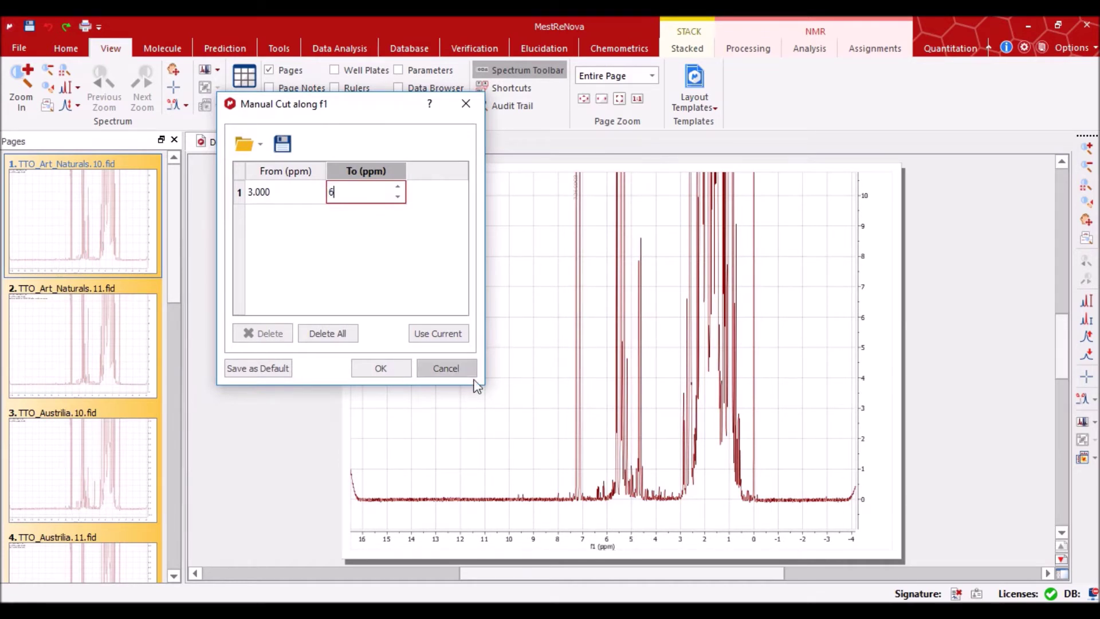
left_click(380, 369)
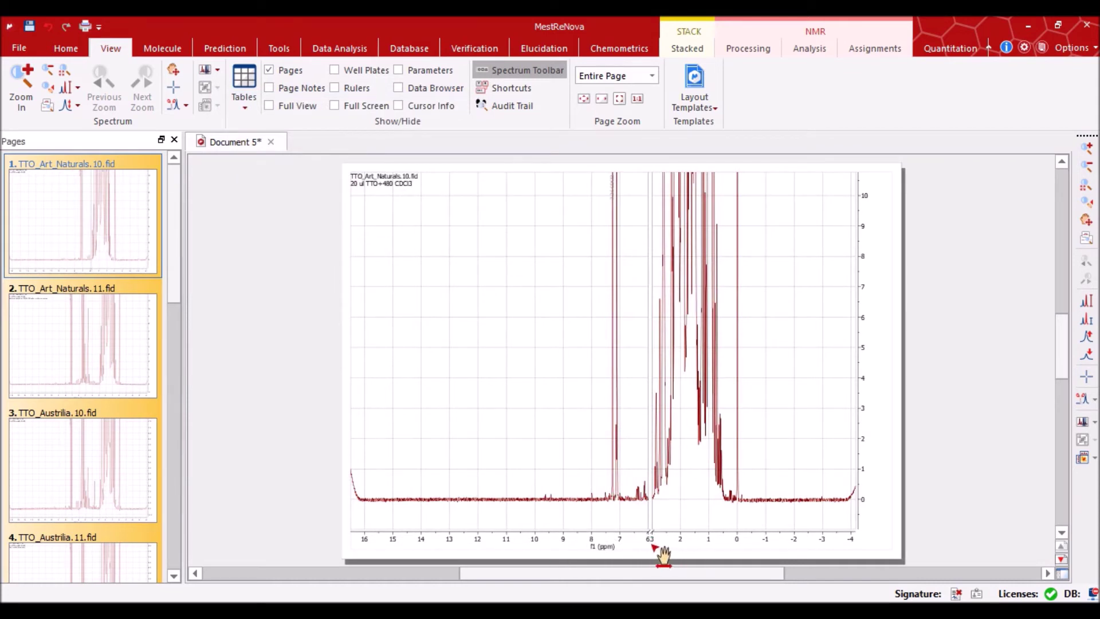
- Compare the cut first spectrum with the second page's spectrum, and undo the manual cut
left_click(259, 366)
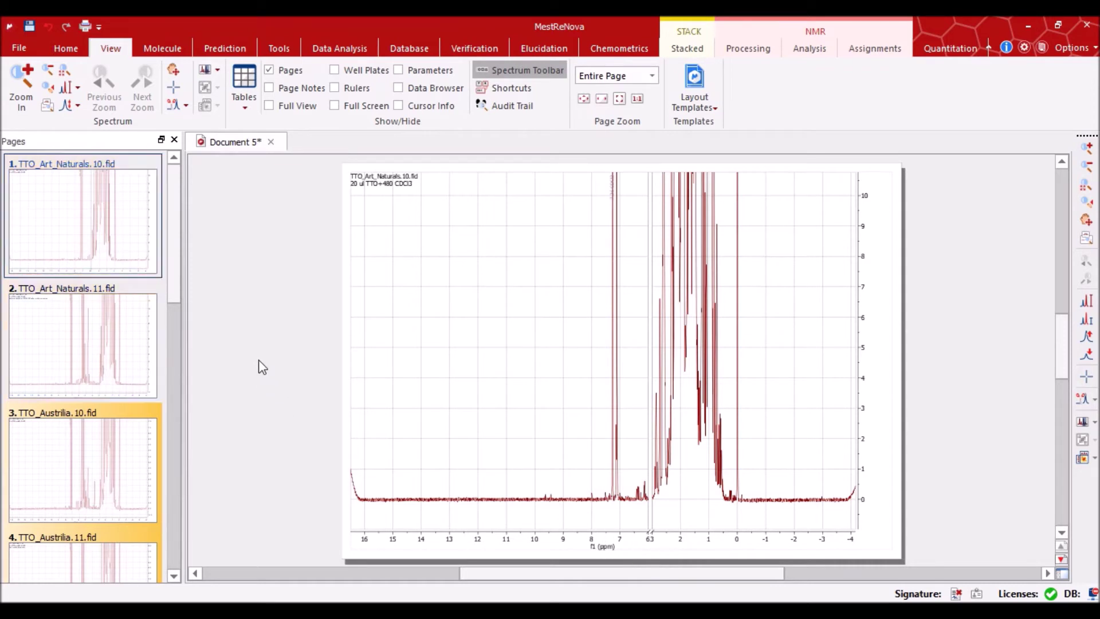
left_click(103, 351)
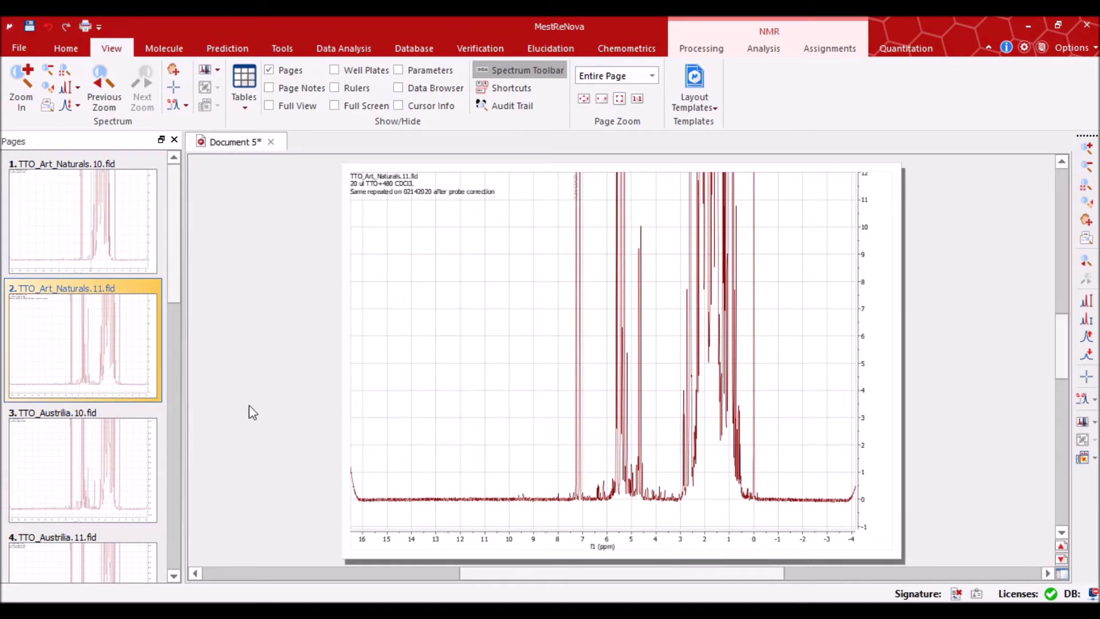
left_click(86, 238)
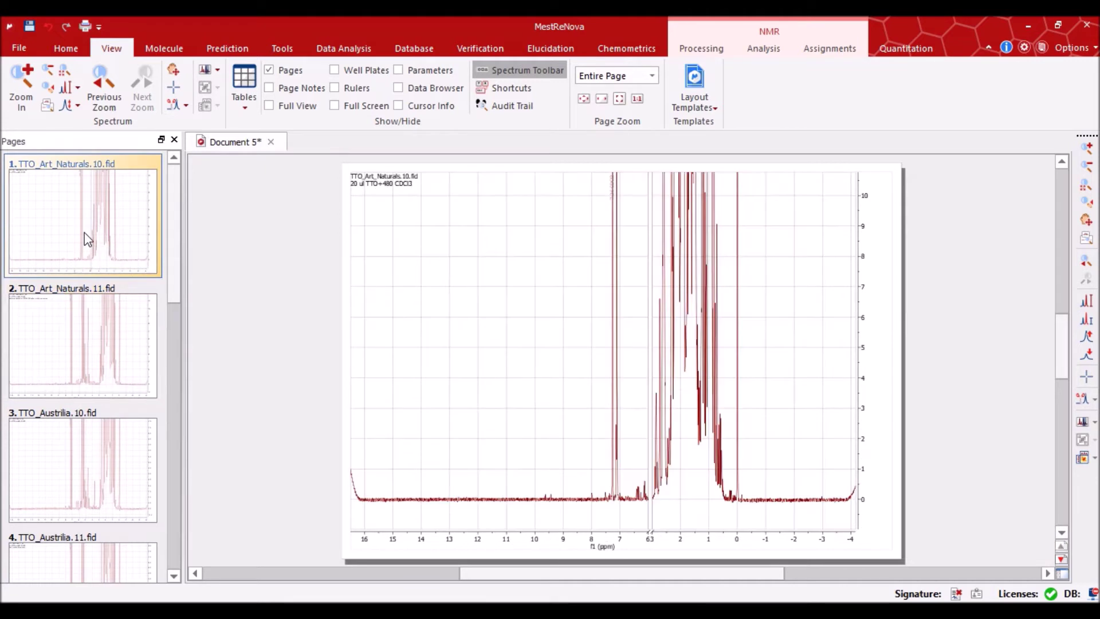
left_click(135, 348)
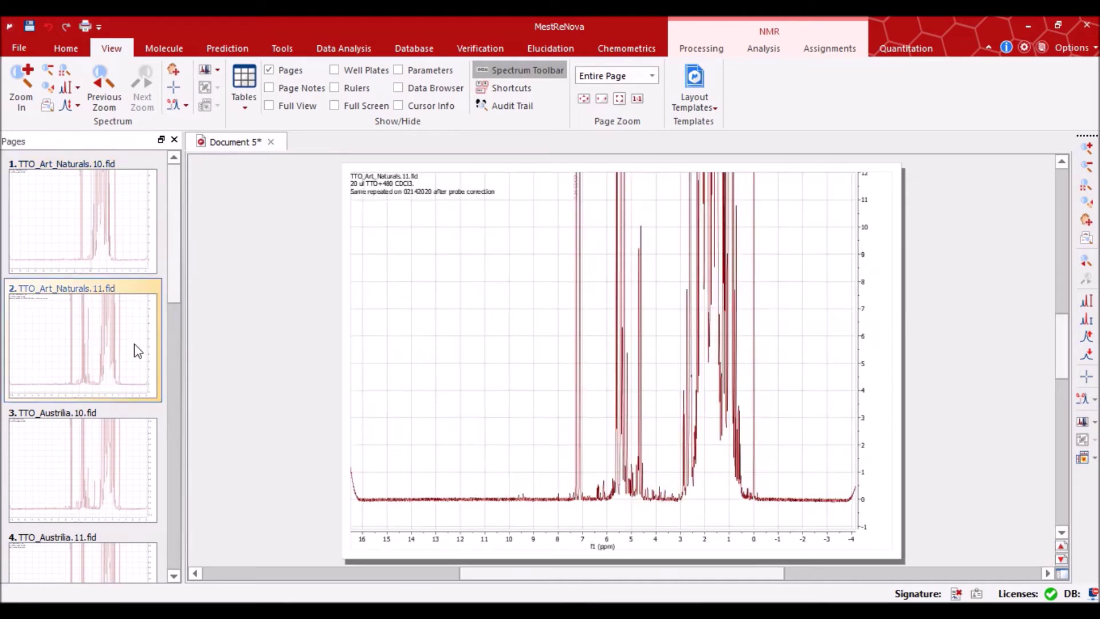
left_click(123, 221)
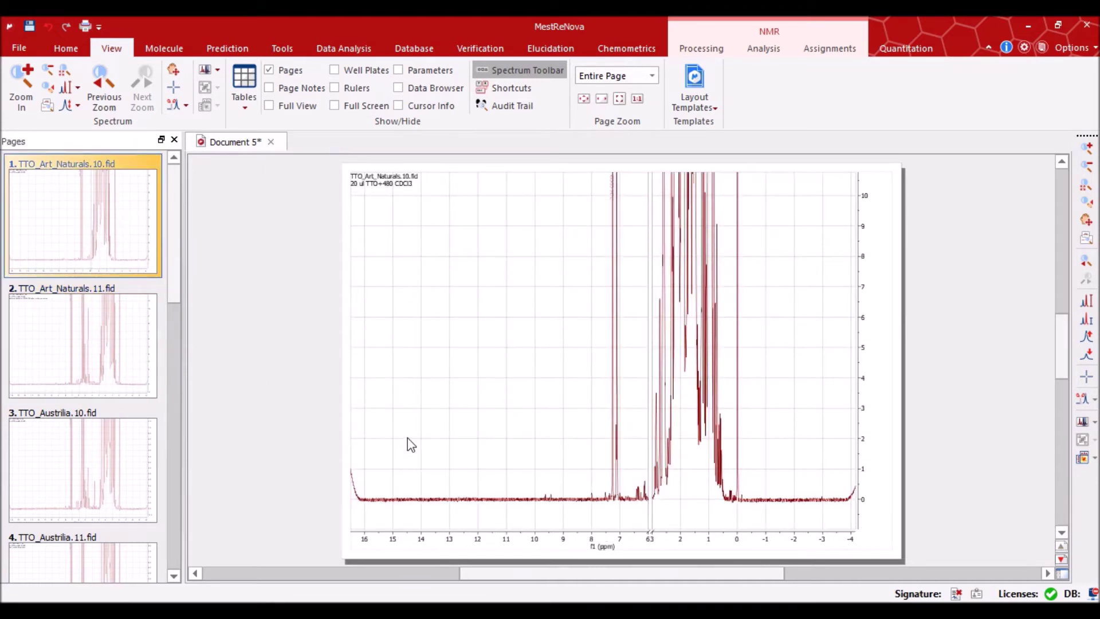
key("ctrl+z")
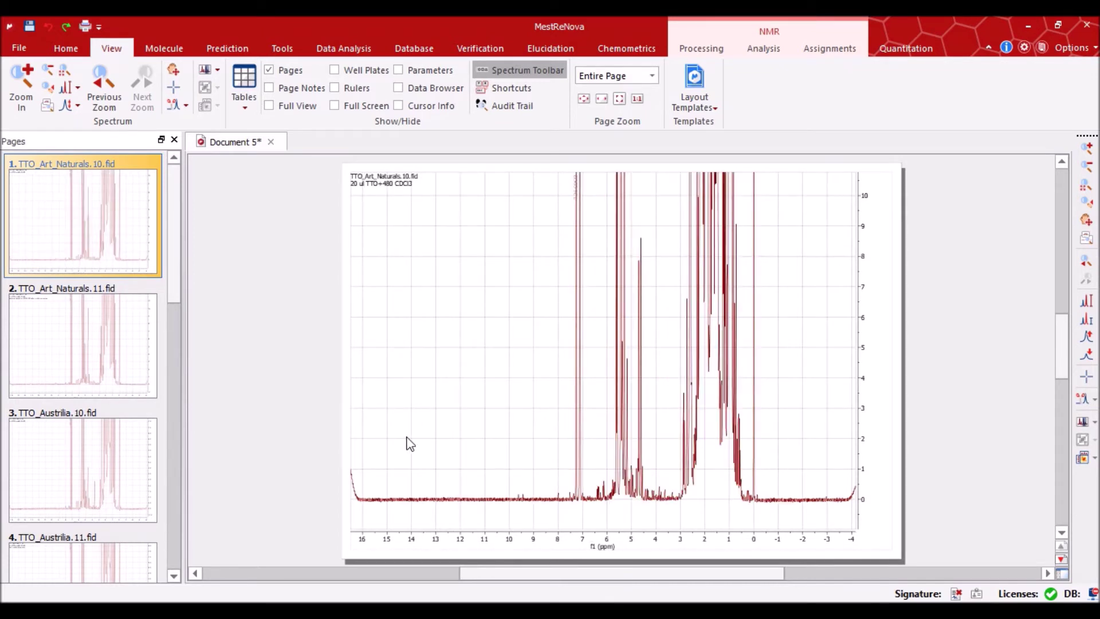
- Select all spectra pages and reduce their vertical intensity until the tallest peaks fit on the page
left_click(119, 359)
left_click(56, 239)
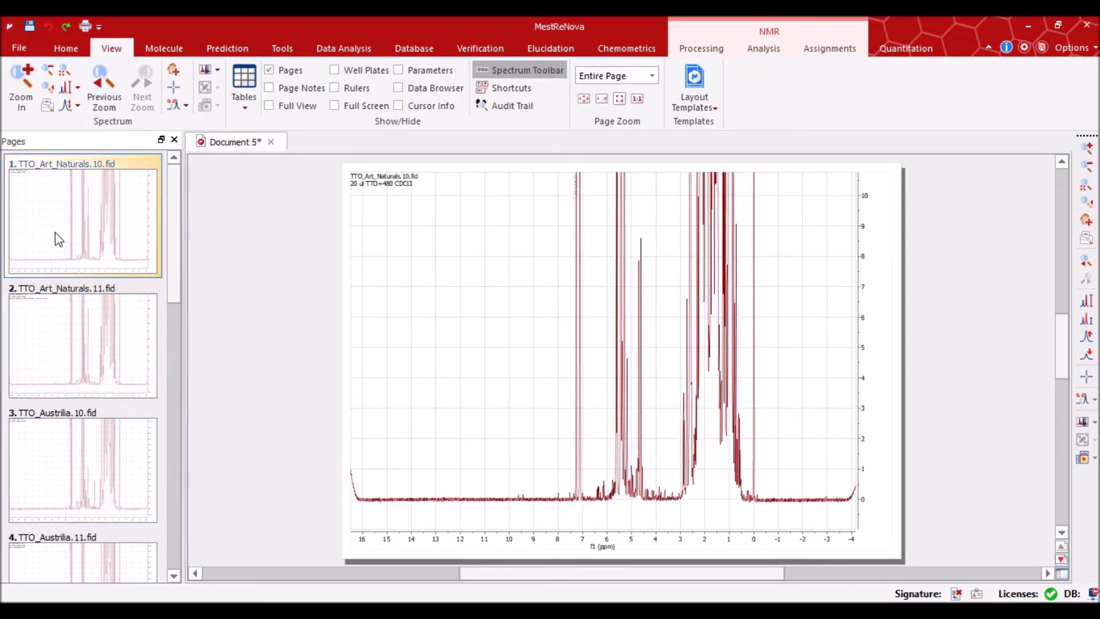
key("ctrl+a")
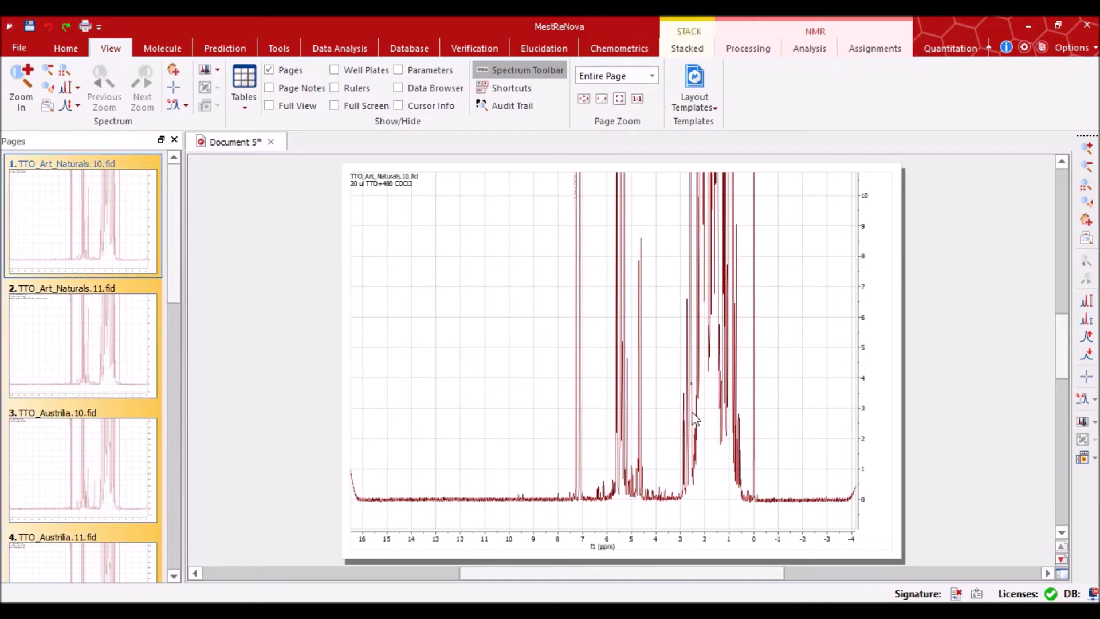
scroll(685, 412, "up", 4)
scroll(681, 407, "down", 10)
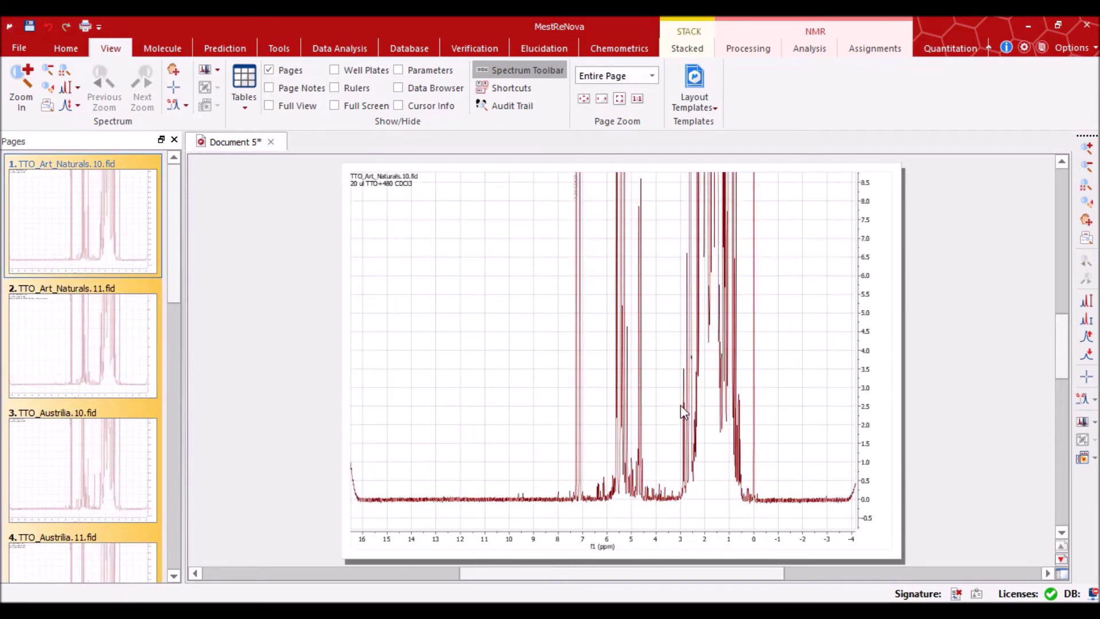
scroll(683, 411, "down", 3)
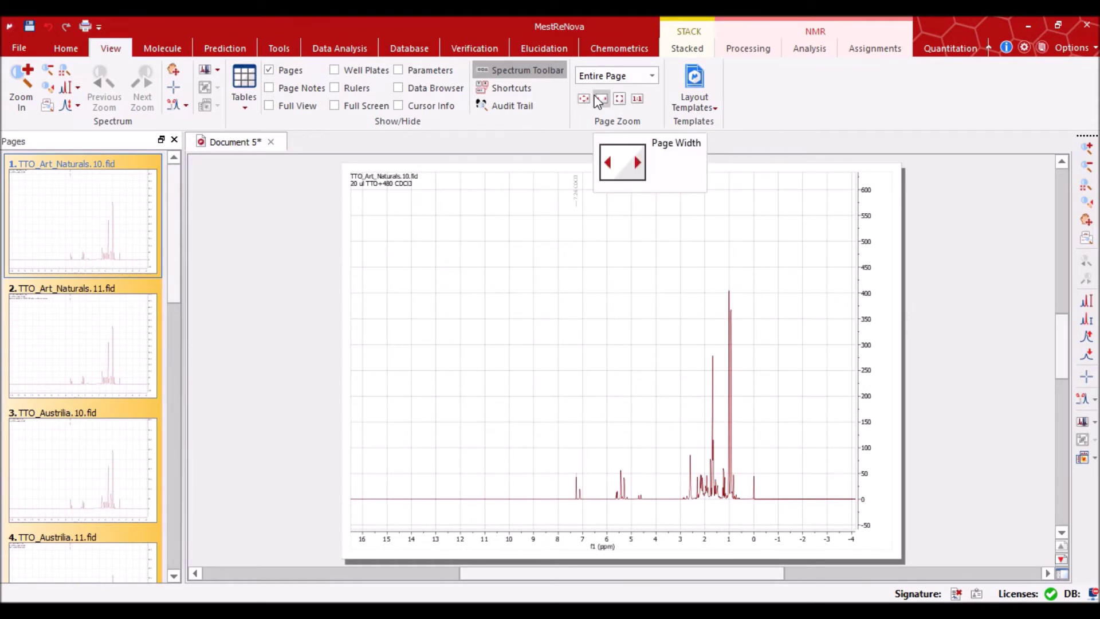
- Bin all selected spectra over 0.00 to 10 ppm instead of the full spectrum, and undo the binning
left_click(766, 50)
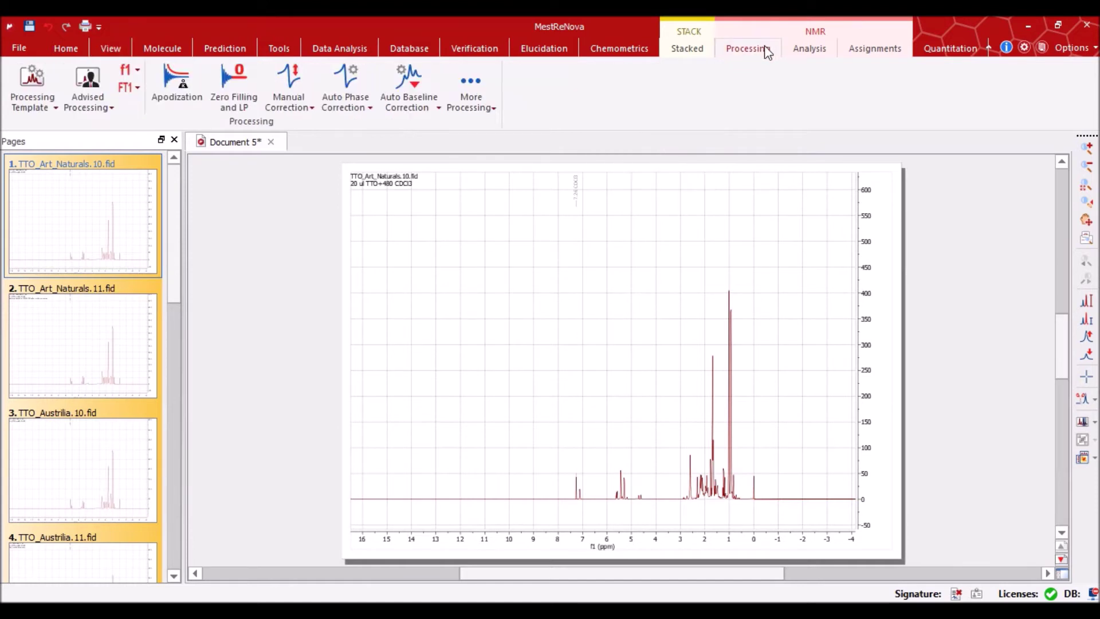
left_click(493, 110)
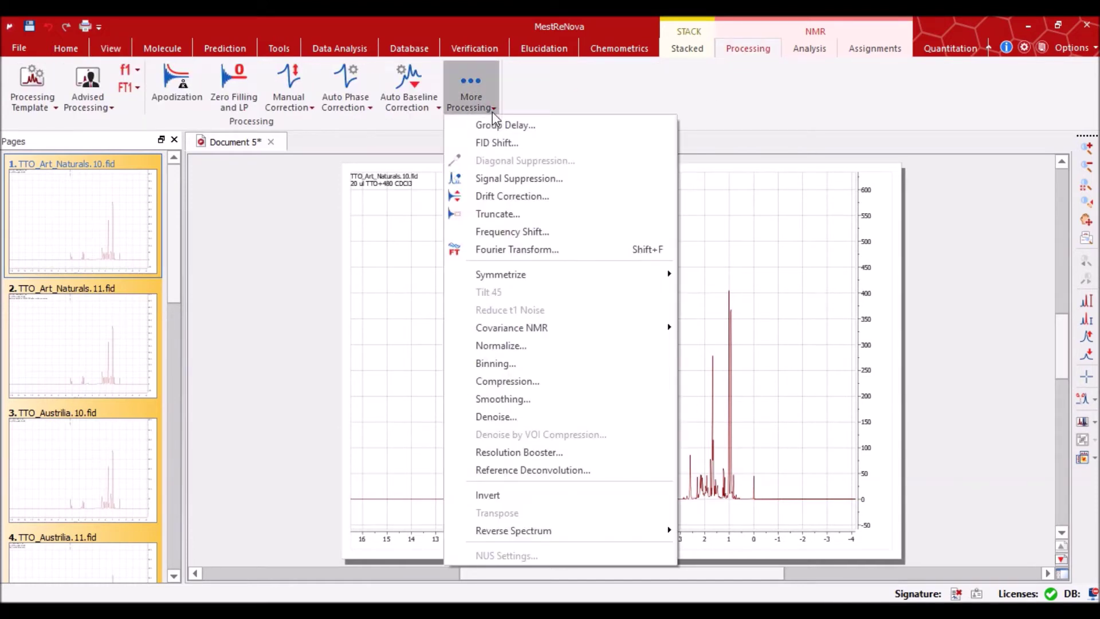
left_click(519, 364)
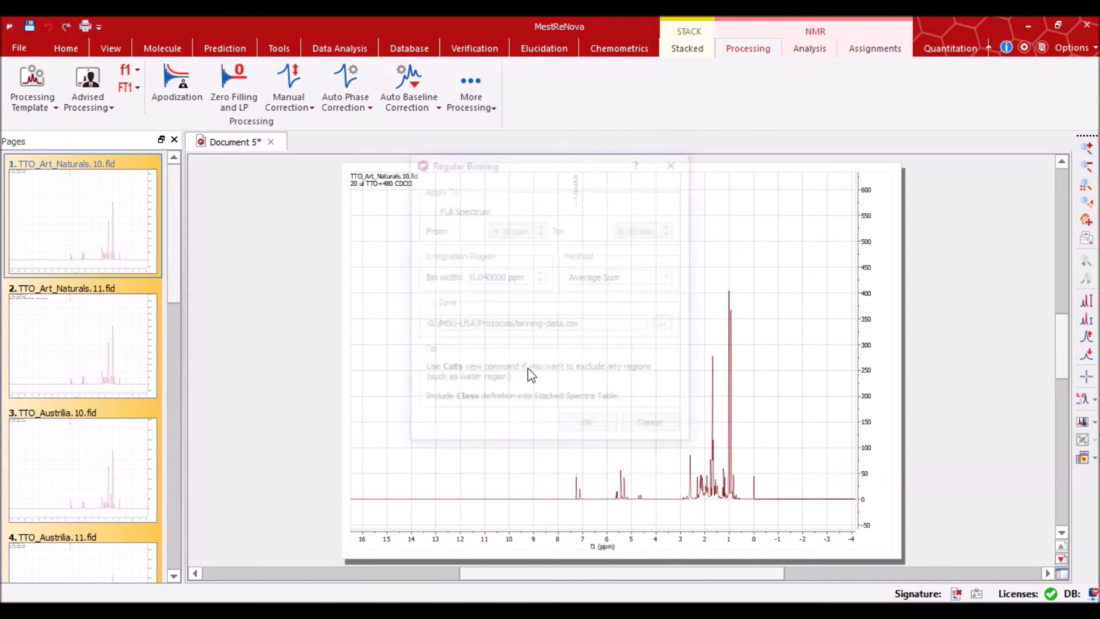
left_click(435, 214)
left_click(507, 231)
left_click_drag(509, 232, 468, 229)
key("BackSpace")
type("0.00 ppm")
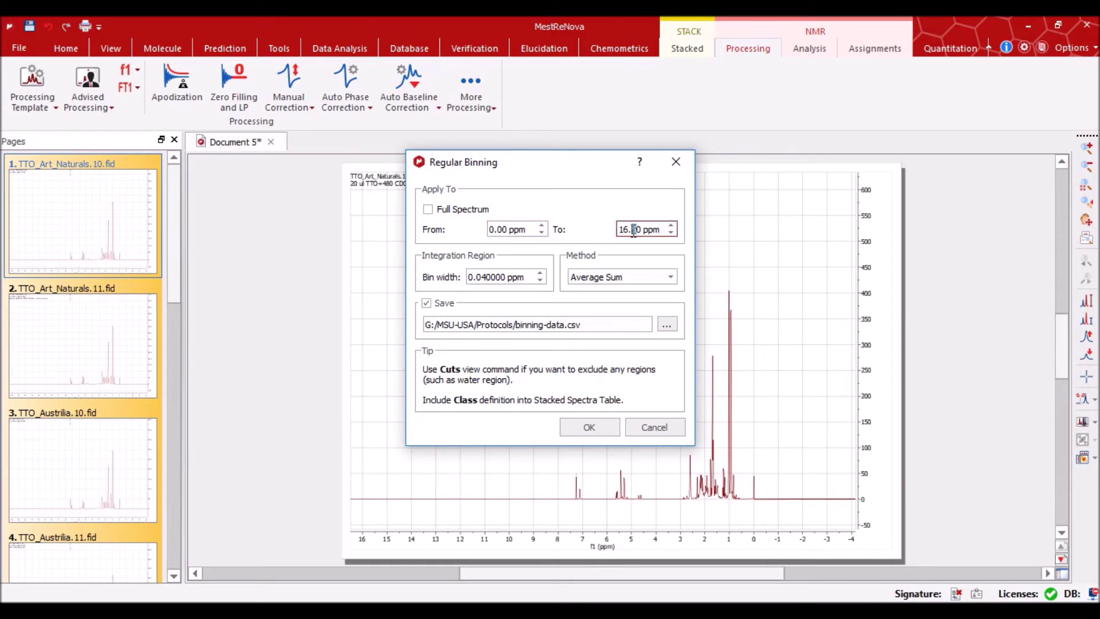
left_click_drag(637, 229, 582, 235)
type("1")
left_click(595, 428)
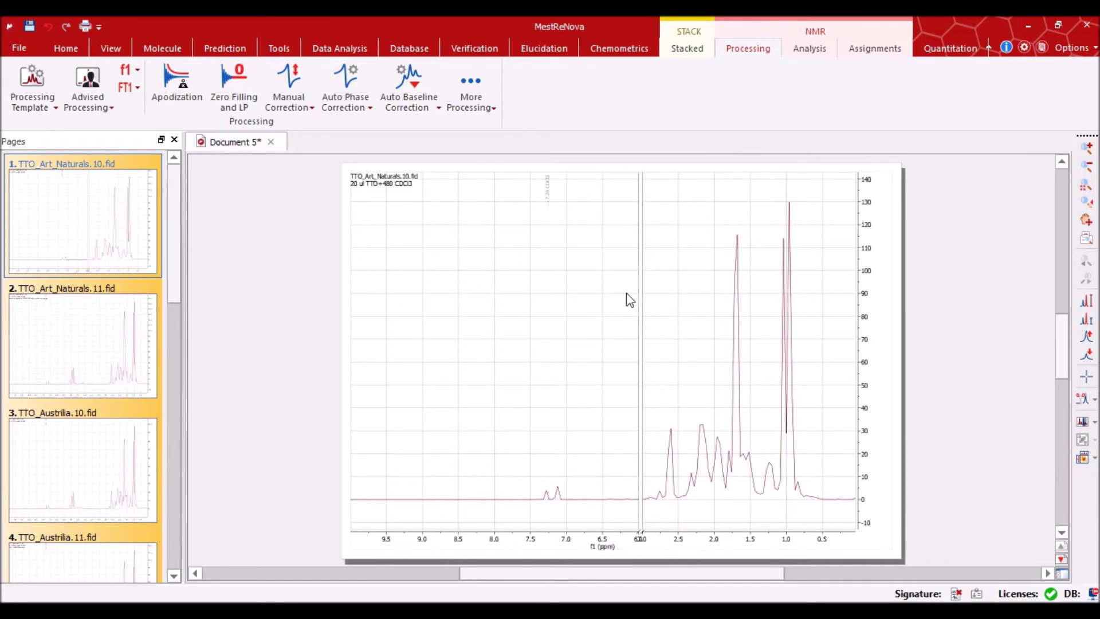
key("ctrl+z")
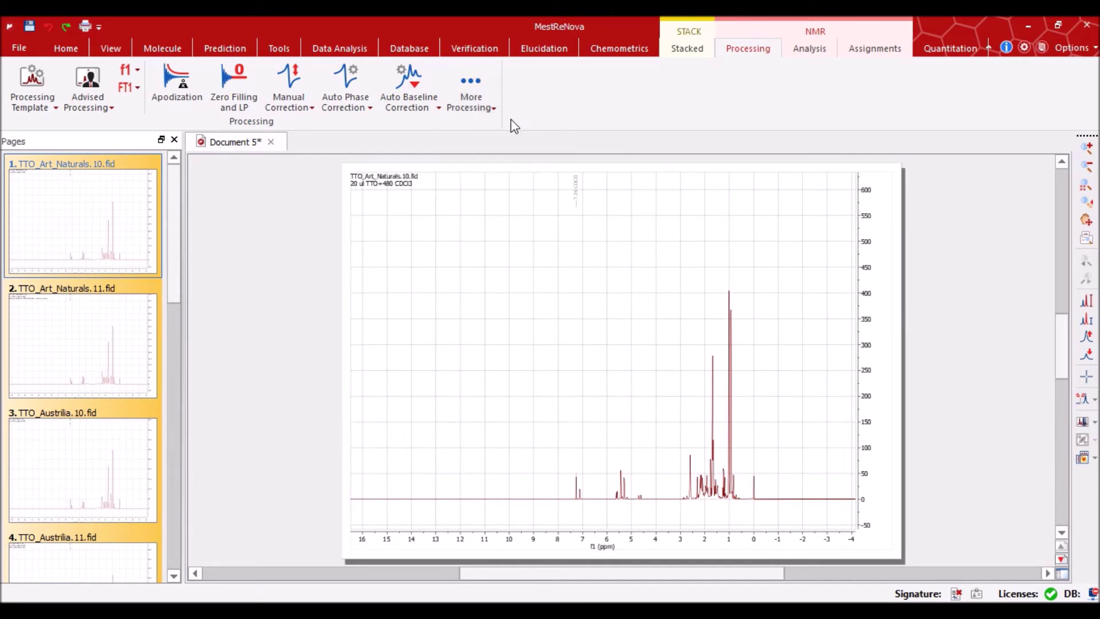
left_click(111, 51)
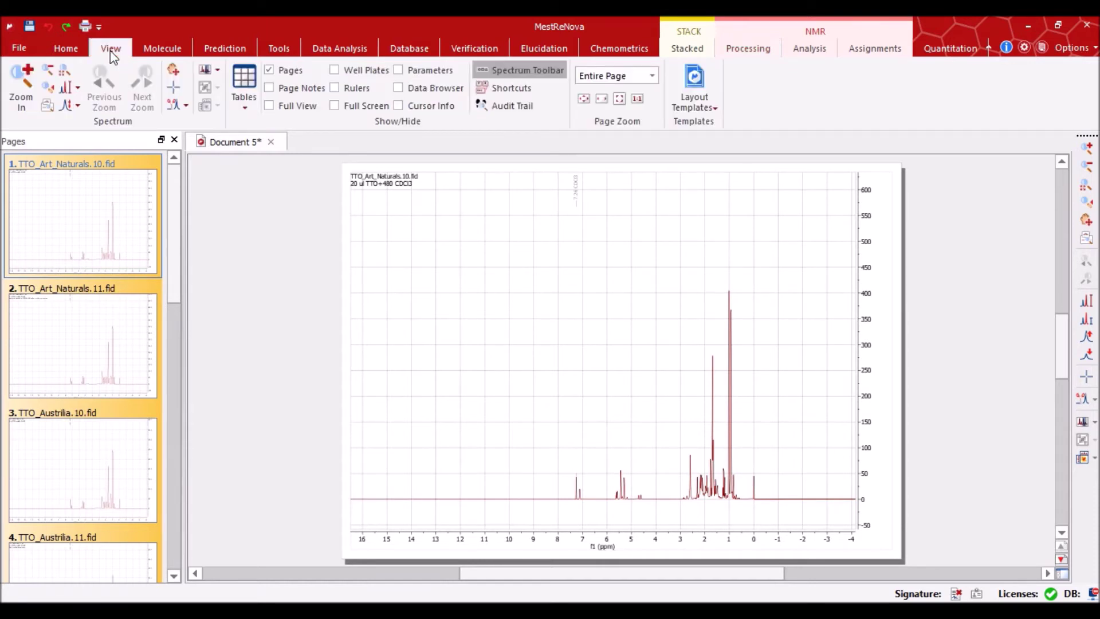
left_click(186, 105)
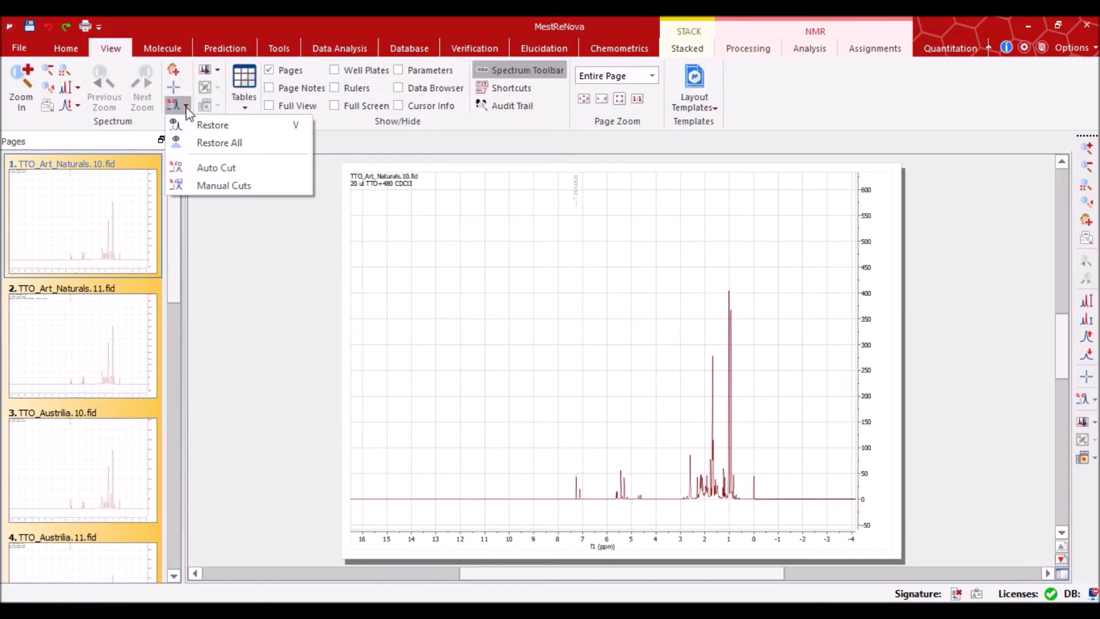
left_click(250, 186)
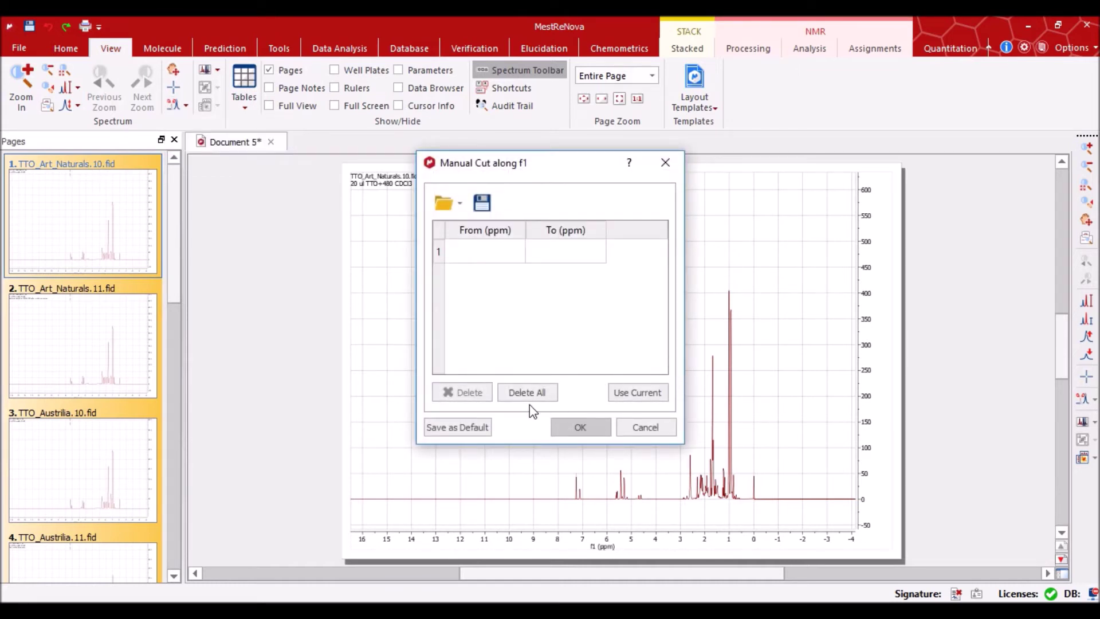
left_click(645, 428)
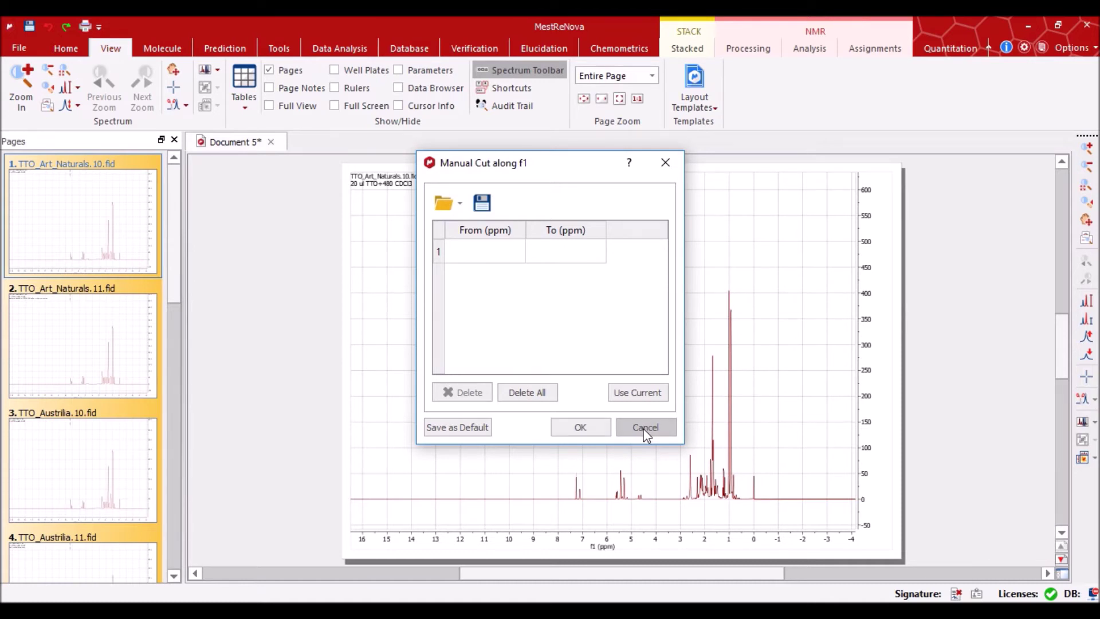
- Bin all selected spectra from 0 to 10 ppm with a 0.04 ppm bin width, saving the data to binning-data.csv
left_click(745, 49)
left_click(493, 109)
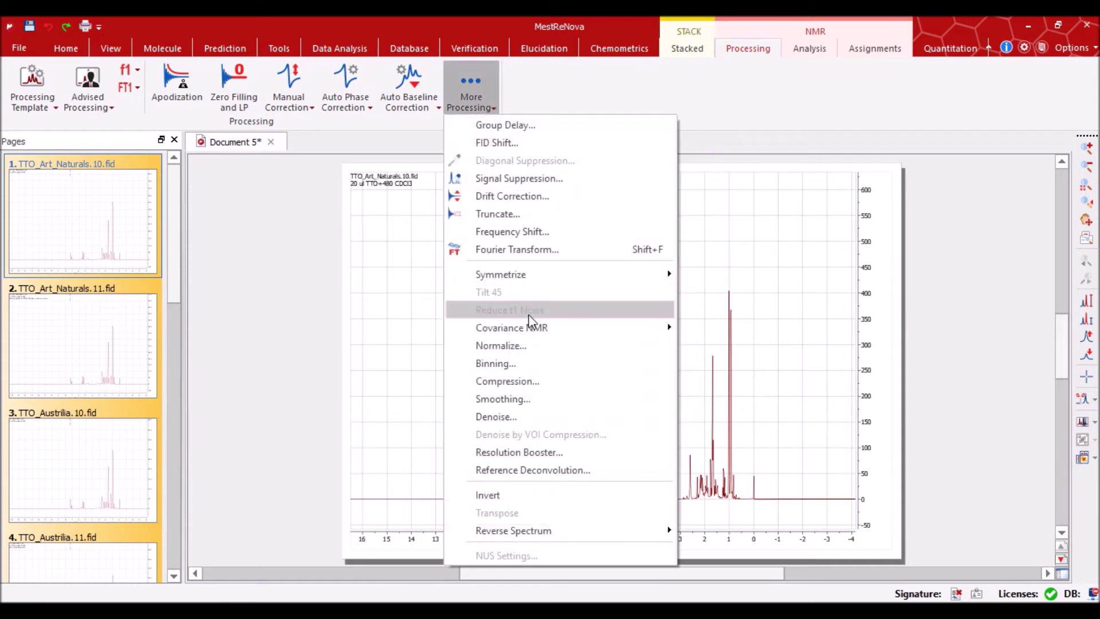
left_click(533, 363)
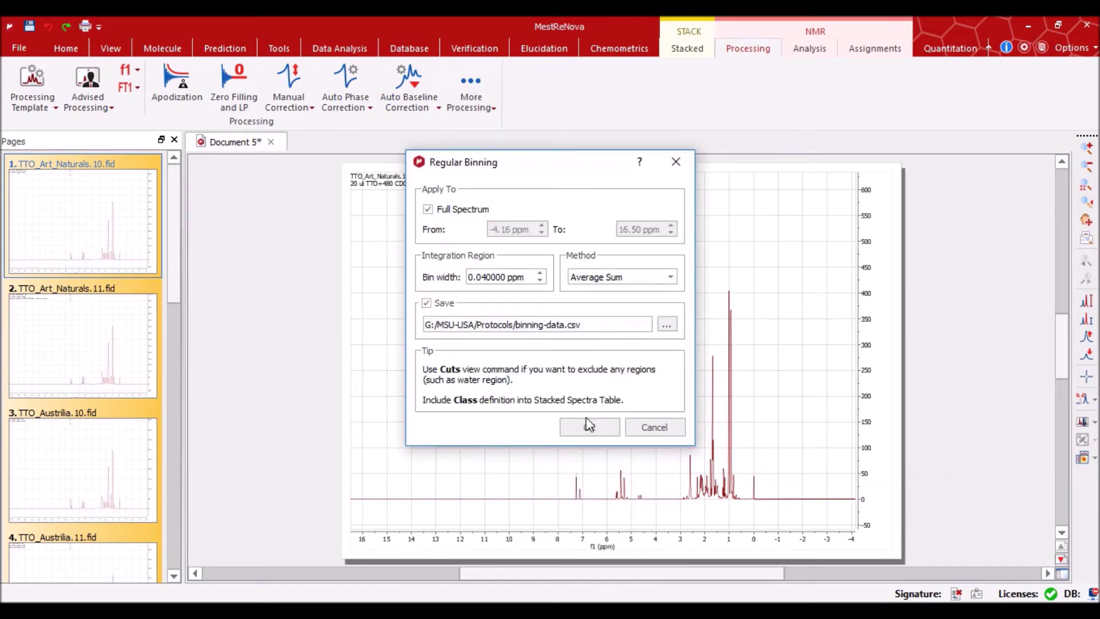
left_click(428, 210)
left_click_drag(512, 229, 484, 230)
type("0")
left_click_drag(638, 229, 592, 229)
type("1")
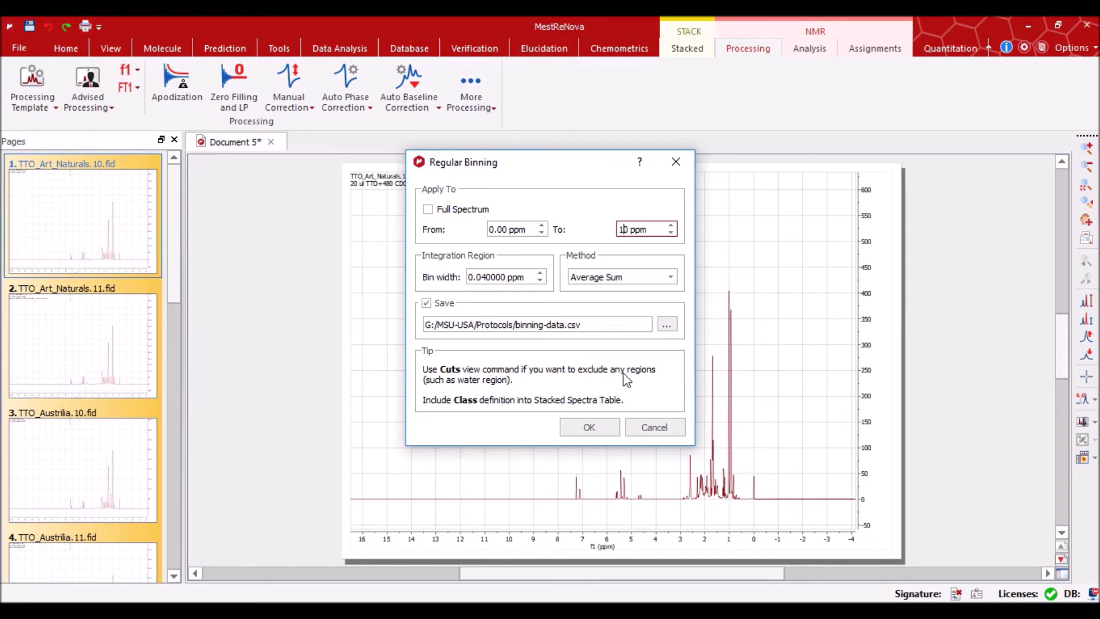
left_click(605, 430)
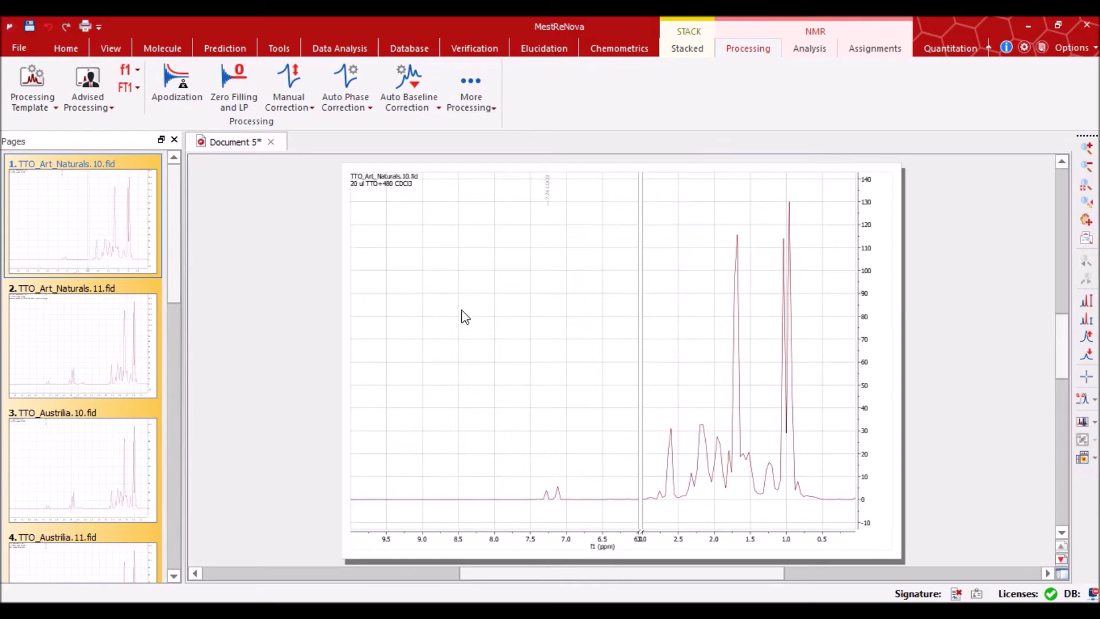
- Undo the binning and rescale the vertical intensity of the selected spectra
scroll(470, 307, "down", 3)
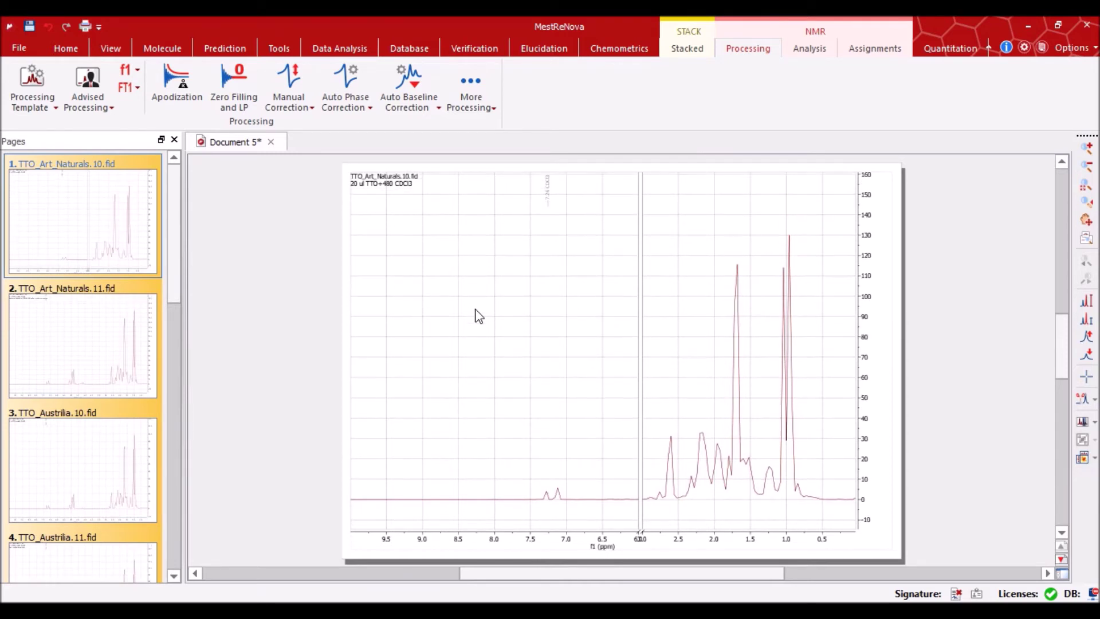
scroll(645, 335, "up", 3)
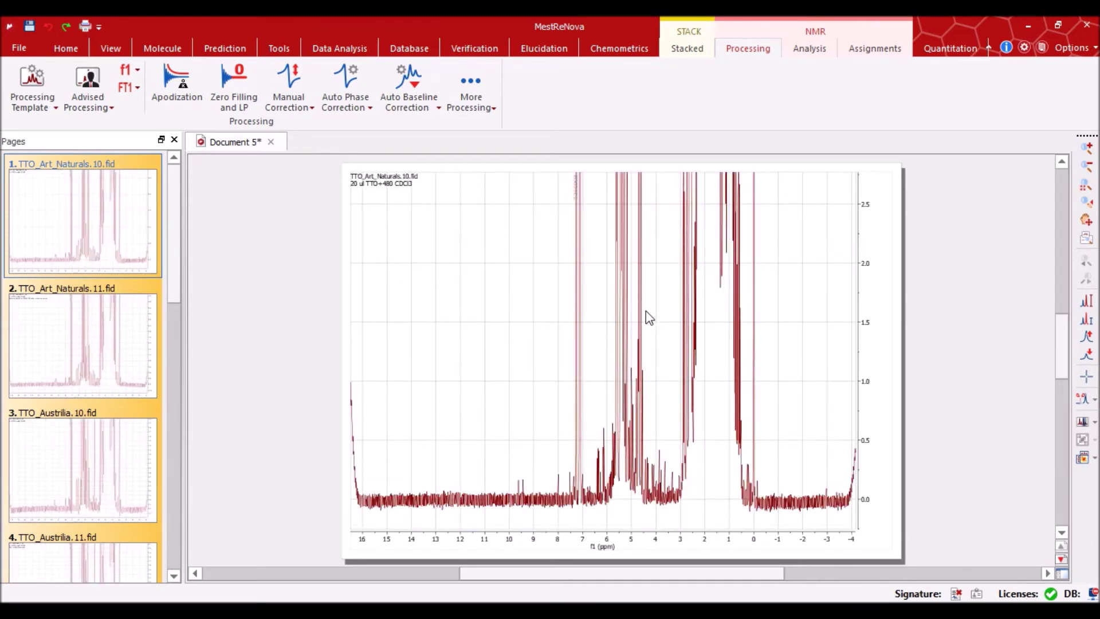
scroll(572, 308, "down", 3)
scroll(573, 309, "down", 5)
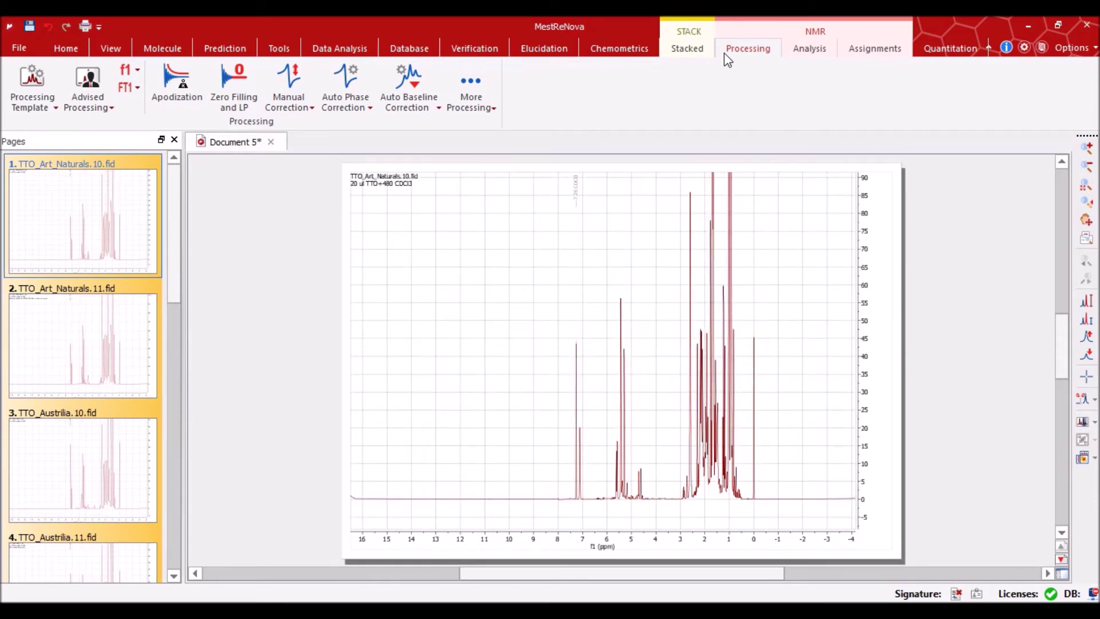
- Bin the selected spectra again over 0.00 to 10.00 ppm instead of the full spectrum, and undo the binning
left_click(495, 114)
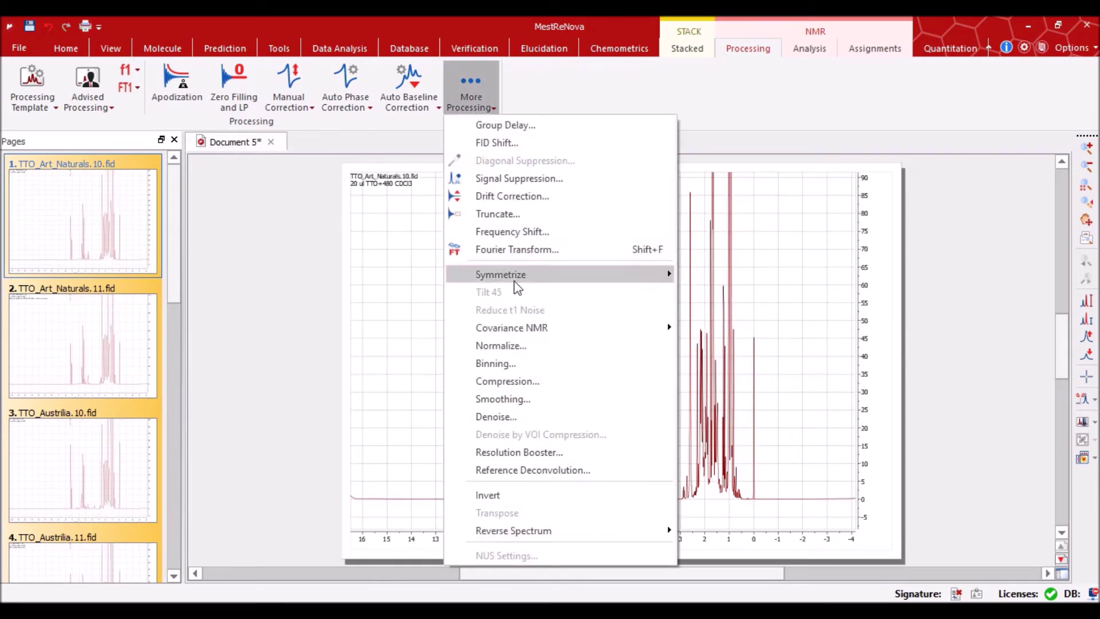
left_click(543, 364)
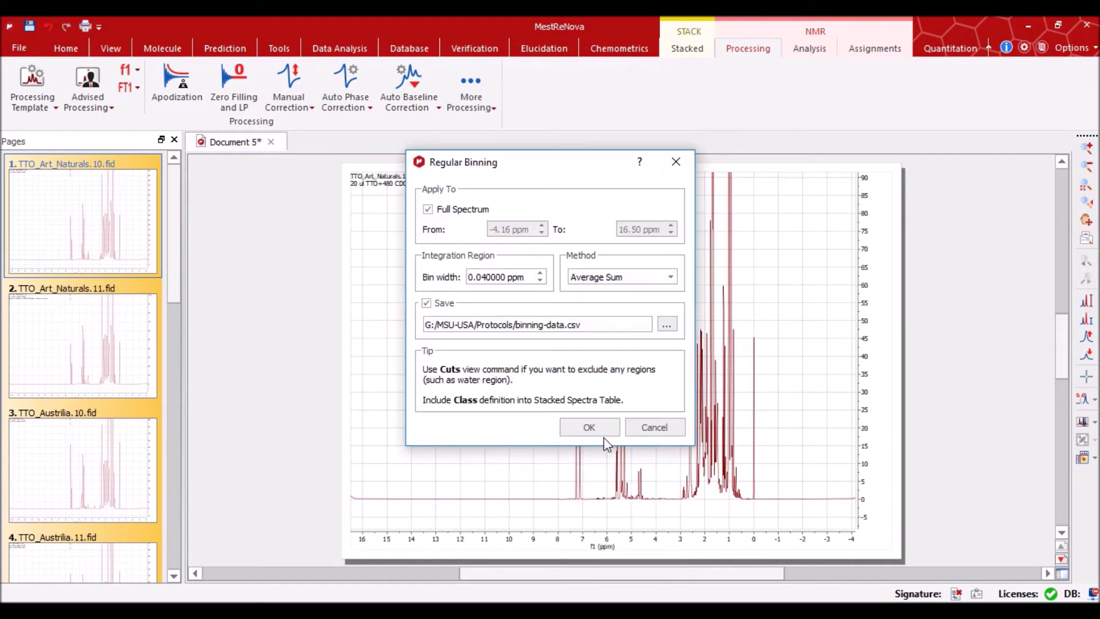
left_click(428, 210)
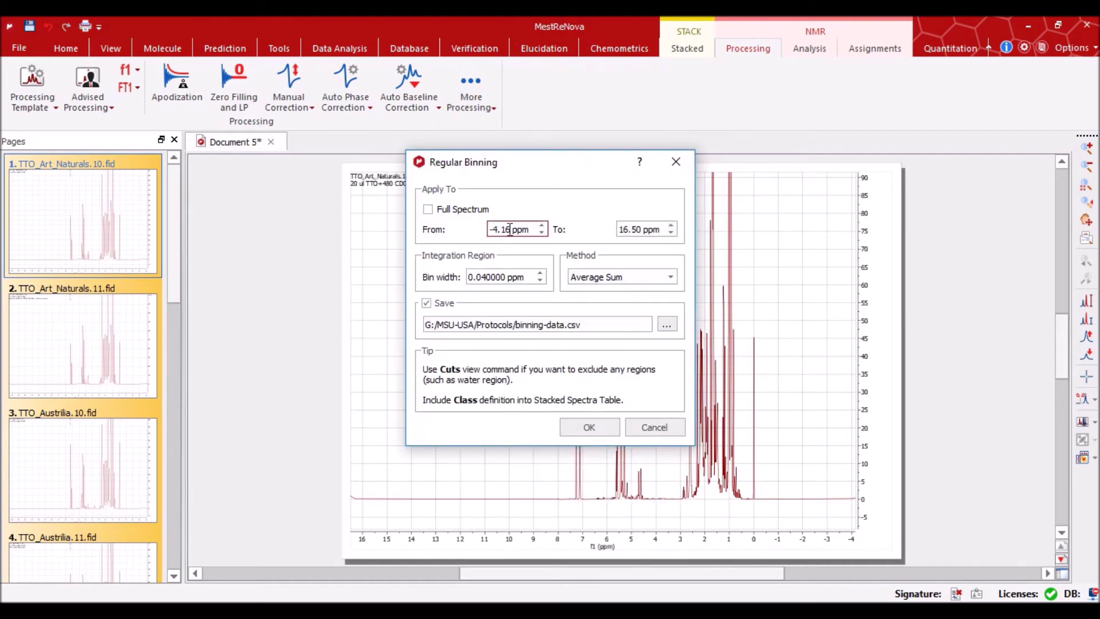
left_click_drag(510, 229, 449, 230)
type("0")
left_click_drag(632, 229, 612, 231)
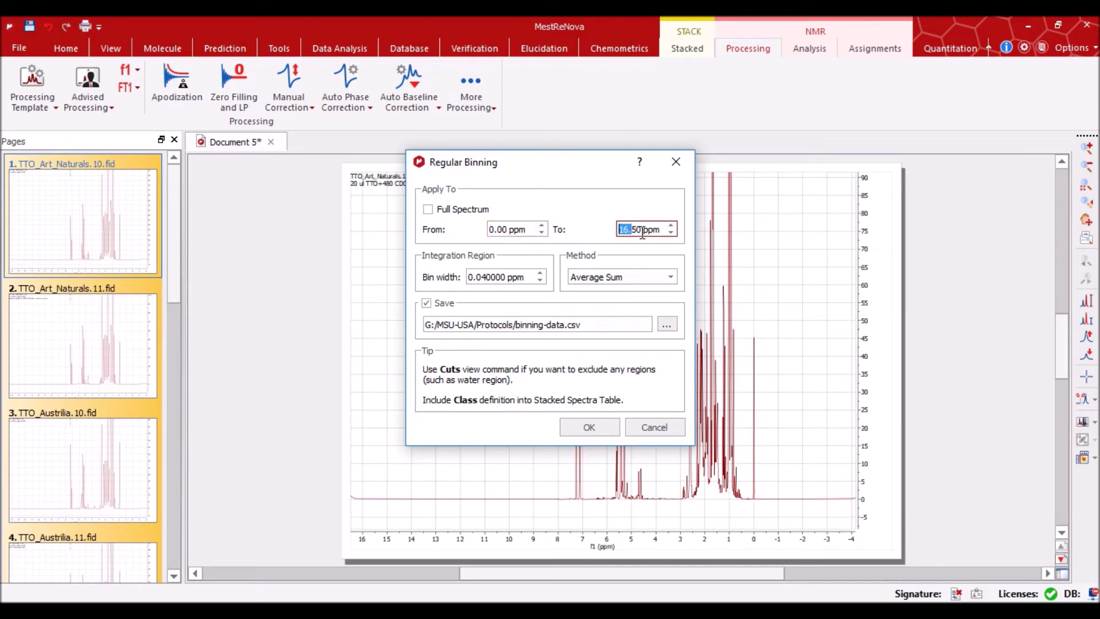
left_click_drag(630, 229, 597, 228)
key("BackSpace")
type("10")
left_click_drag(632, 231, 639, 232)
type("0")
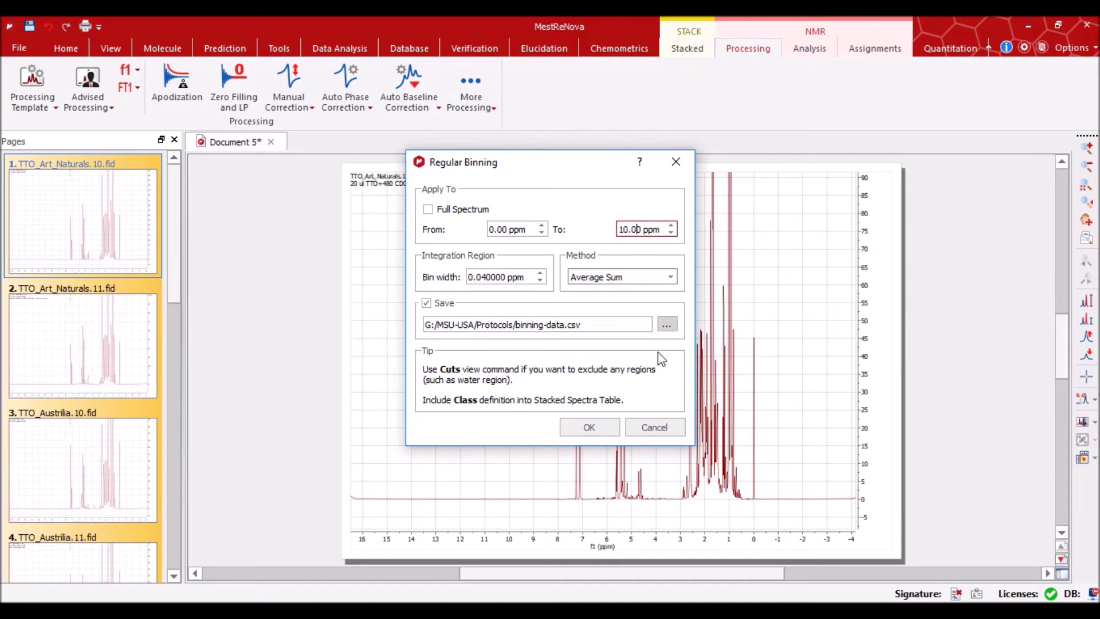
left_click(590, 428)
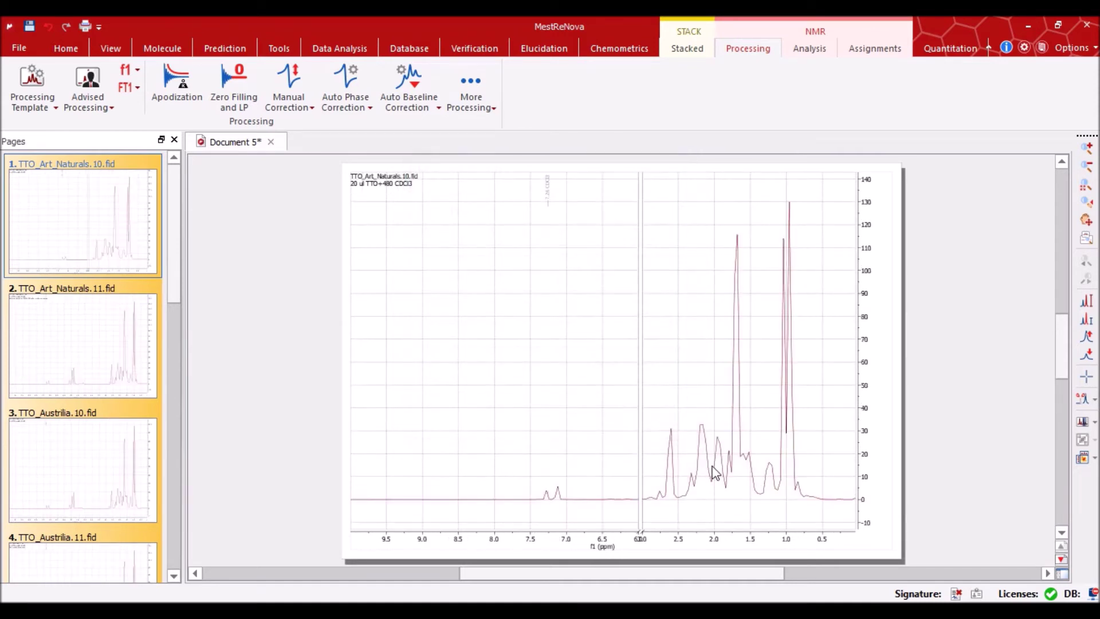
key("ctrl+z")
- Delete the TTO_Art_Naturals.10 and TTO_Art_Naturals.11 spectra pages from the document
left_click(123, 330)
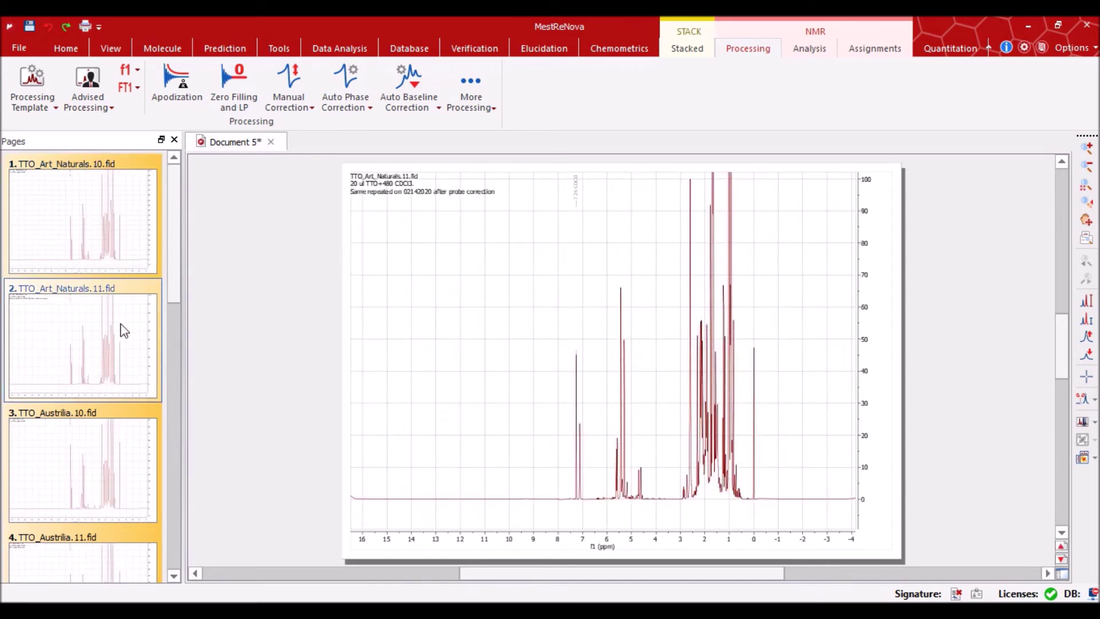
left_click(122, 248)
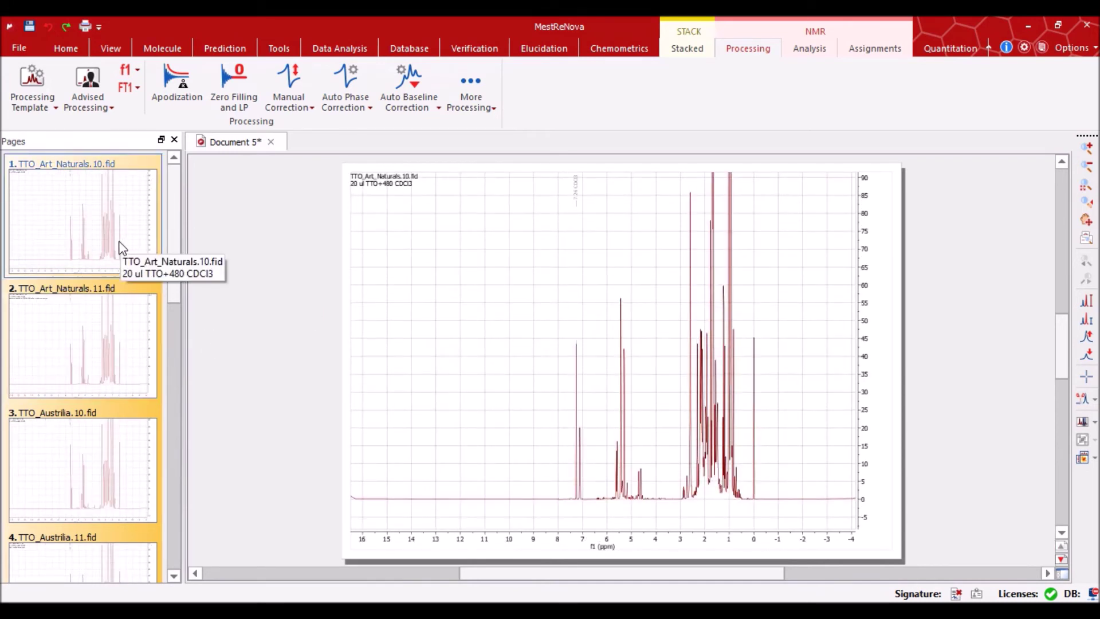
key("Delete")
key("ctrl+z")
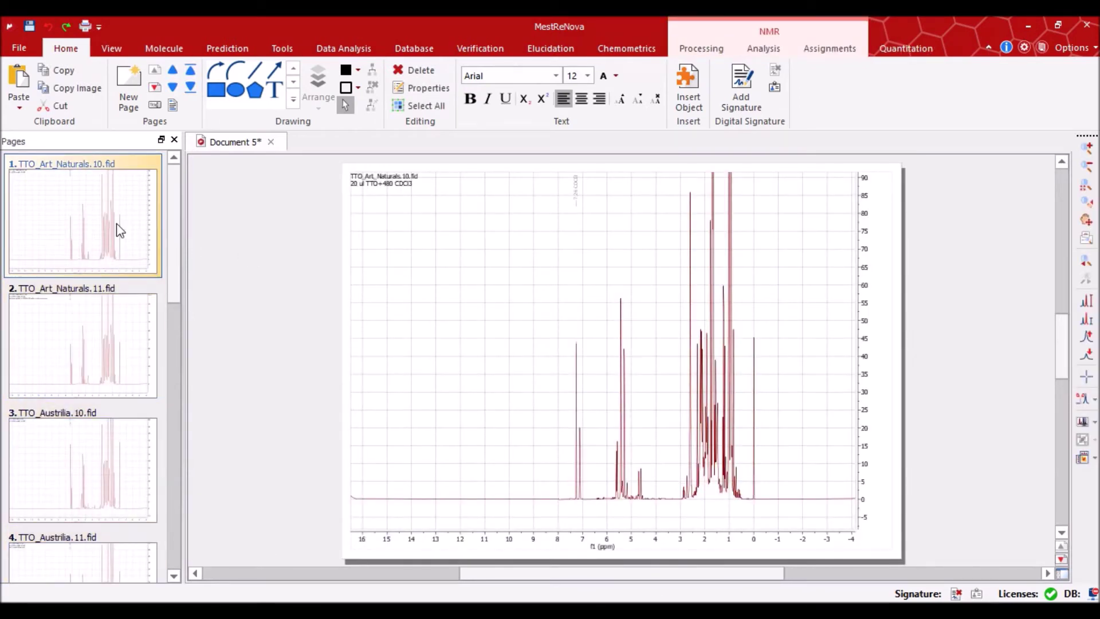
key("Delete")
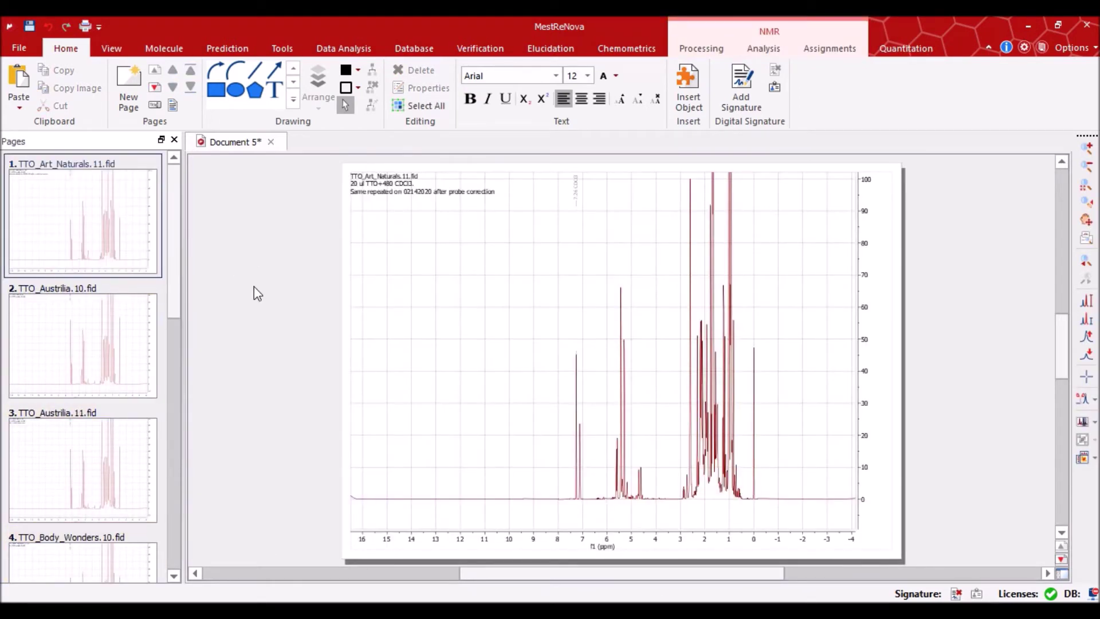
left_click(102, 234)
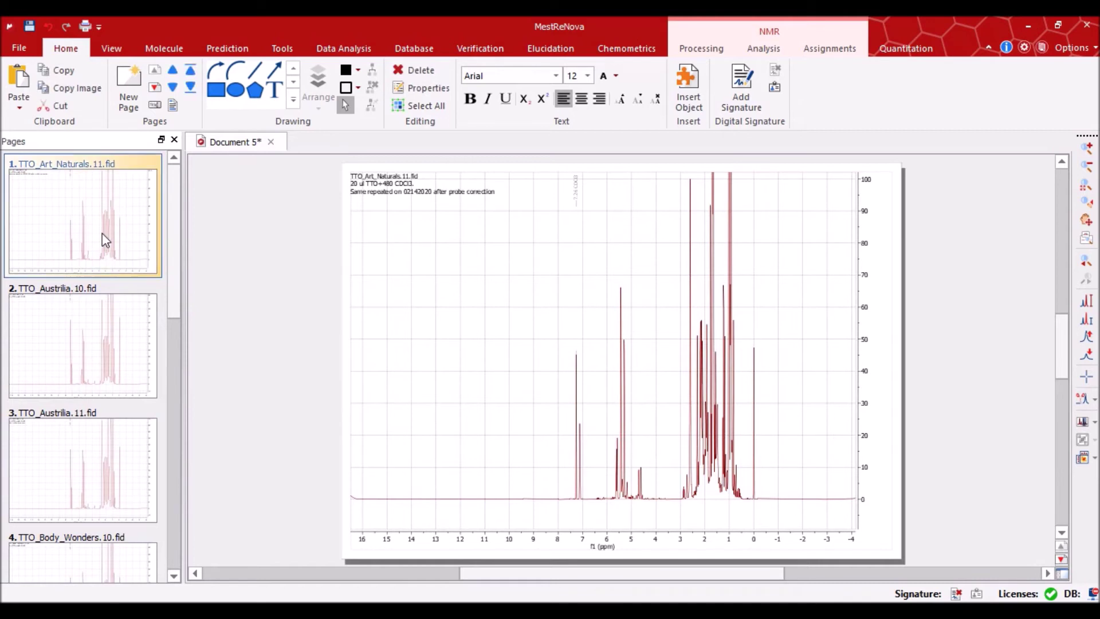
key("Delete")
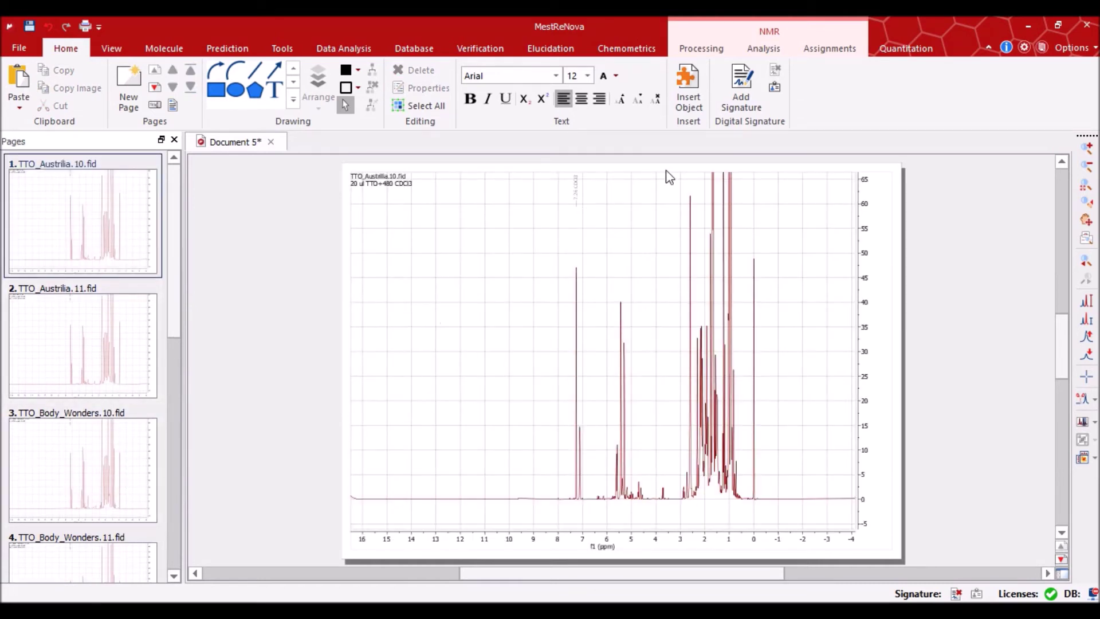
- Select all remaining spectra and bin them from 0 to 10 ppm, saving the data to binning-data.csv
left_click(91, 211)
key("ctrl+a")
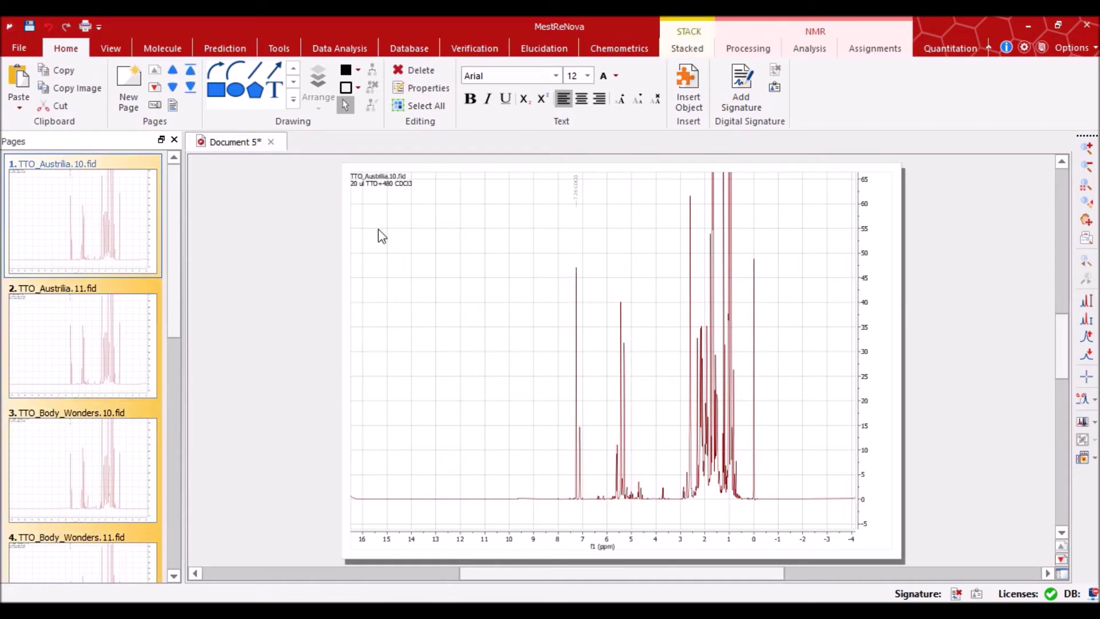
left_click(760, 53)
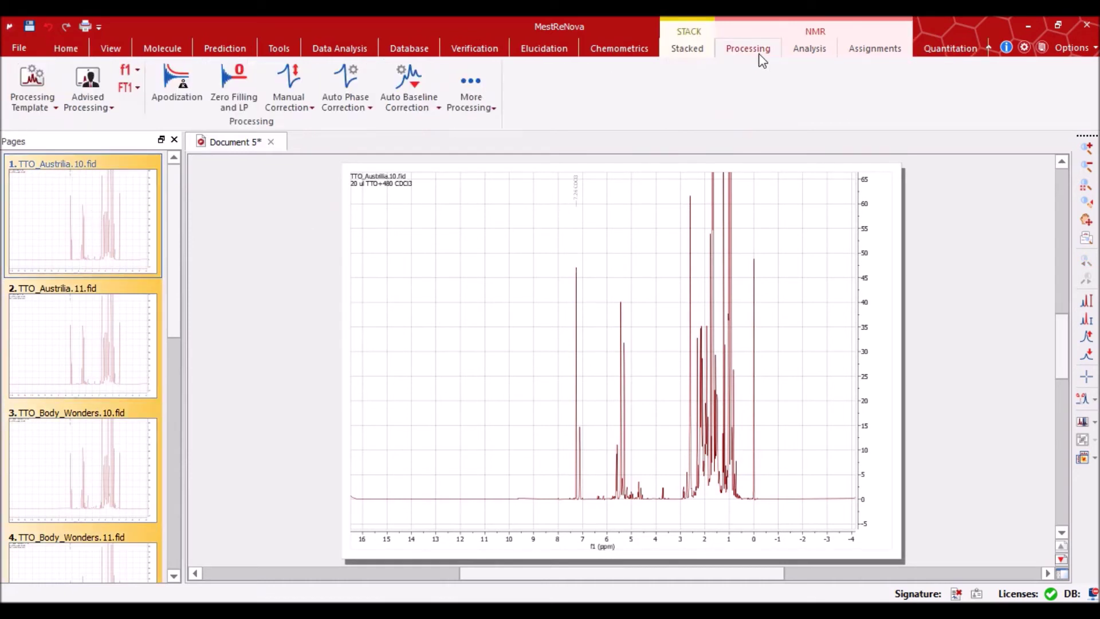
left_click(494, 112)
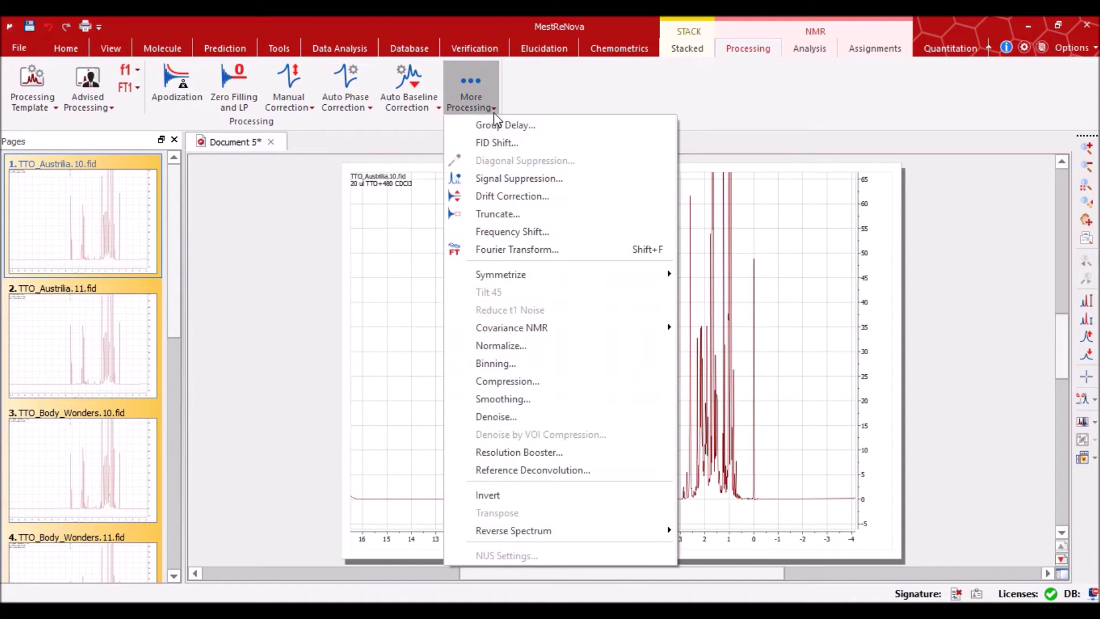
left_click(528, 367)
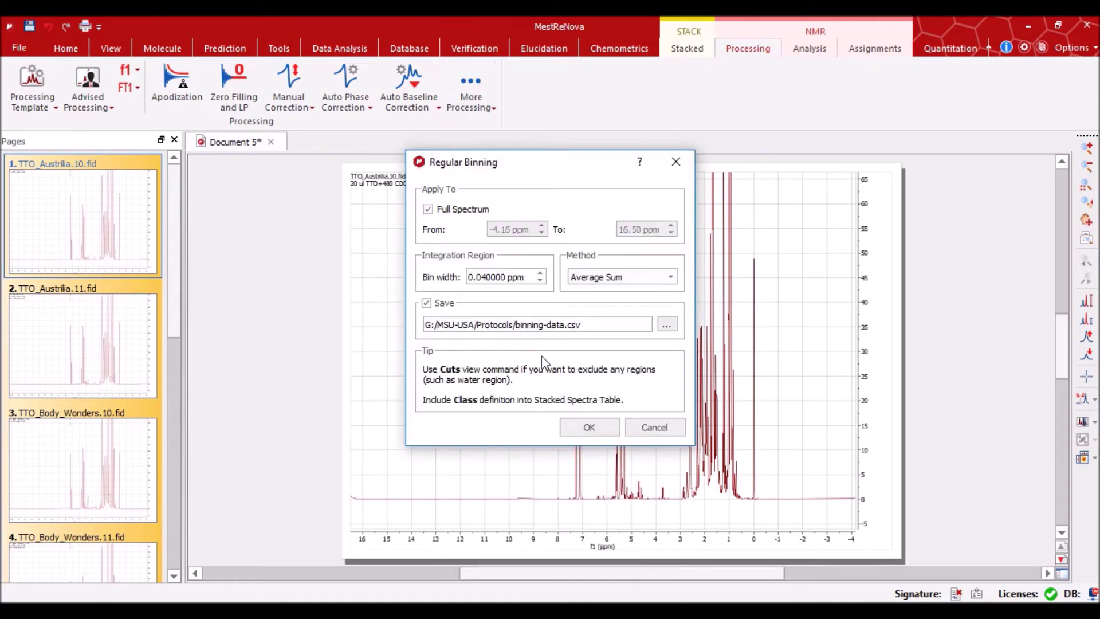
left_click(449, 210)
left_click_drag(504, 230, 479, 231)
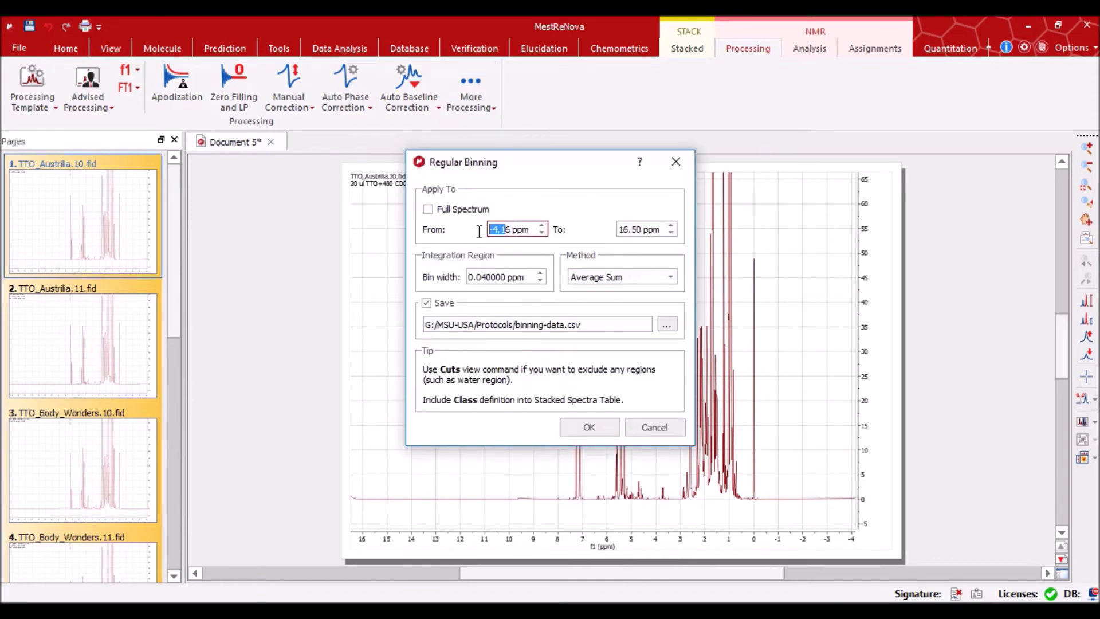
key("BackSpace")
key("Delete")
type("0")
left_click_drag(623, 231, 642, 232)
type("00")
left_click(601, 427)
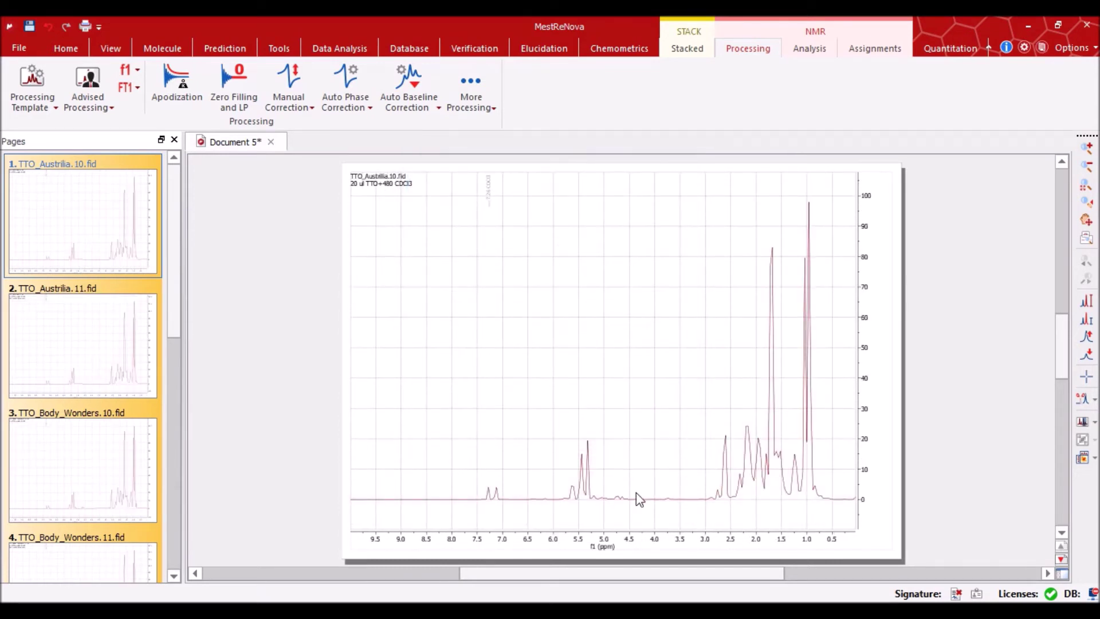
- Look through the binned spectra pages and return to the first one, TTO_Austrilia.10
left_click(137, 467)
left_click(85, 280)
left_click(94, 454)
left_click(113, 564)
scroll(115, 486, "down", 5)
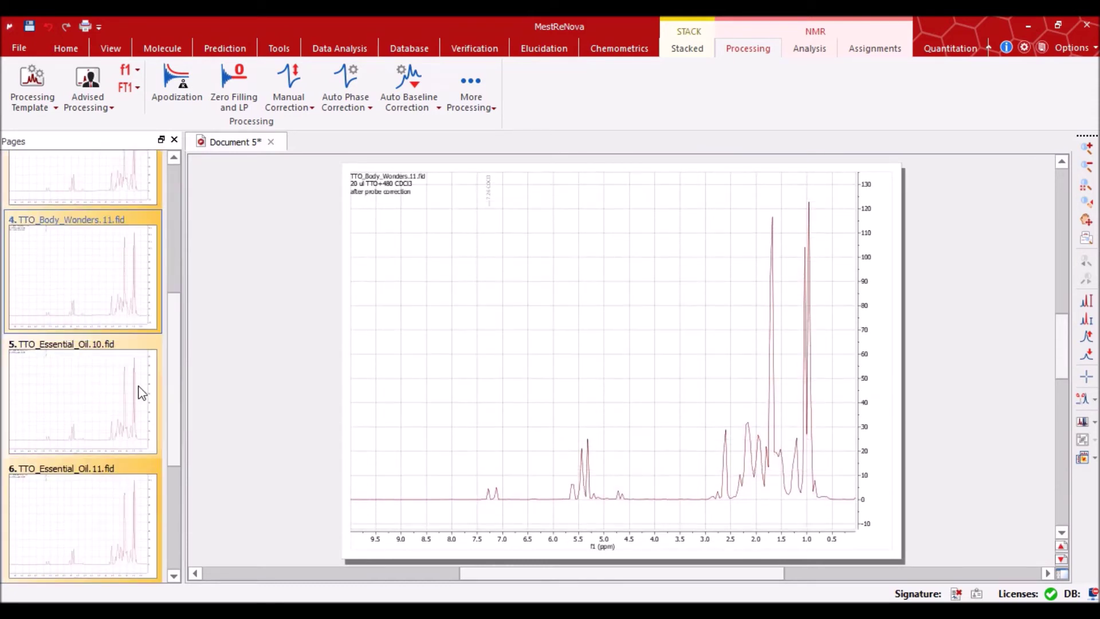
scroll(144, 351, "up", 1)
scroll(141, 342, "up", 5)
left_click(94, 229)
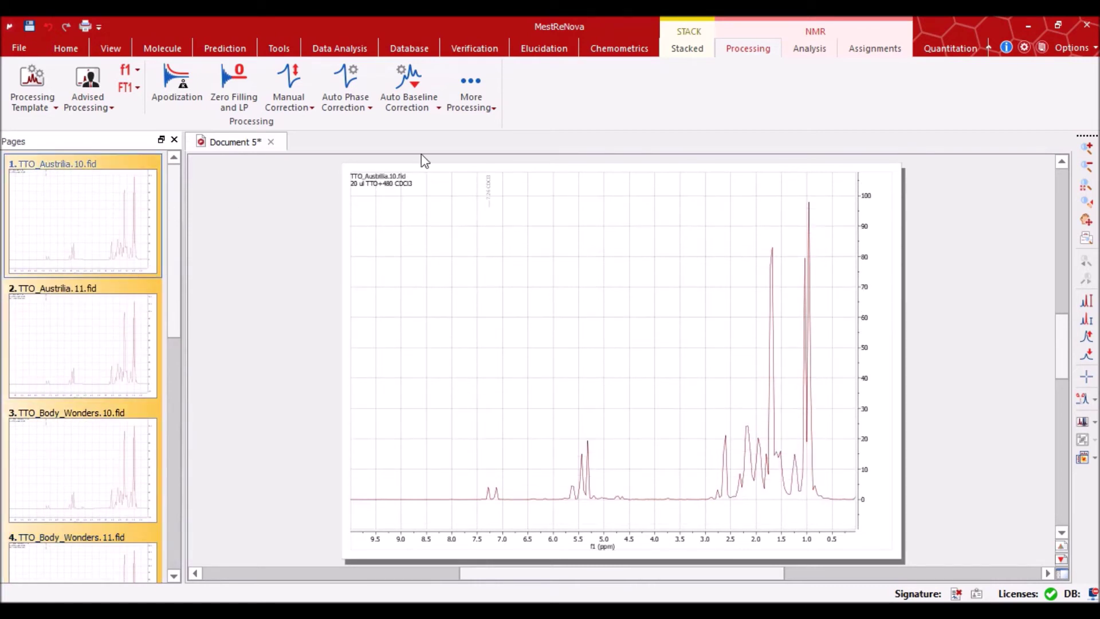
- Normalize all selected spectra by Peak to a value of 100, with the peak position at 0.040 ppm
left_click(496, 110)
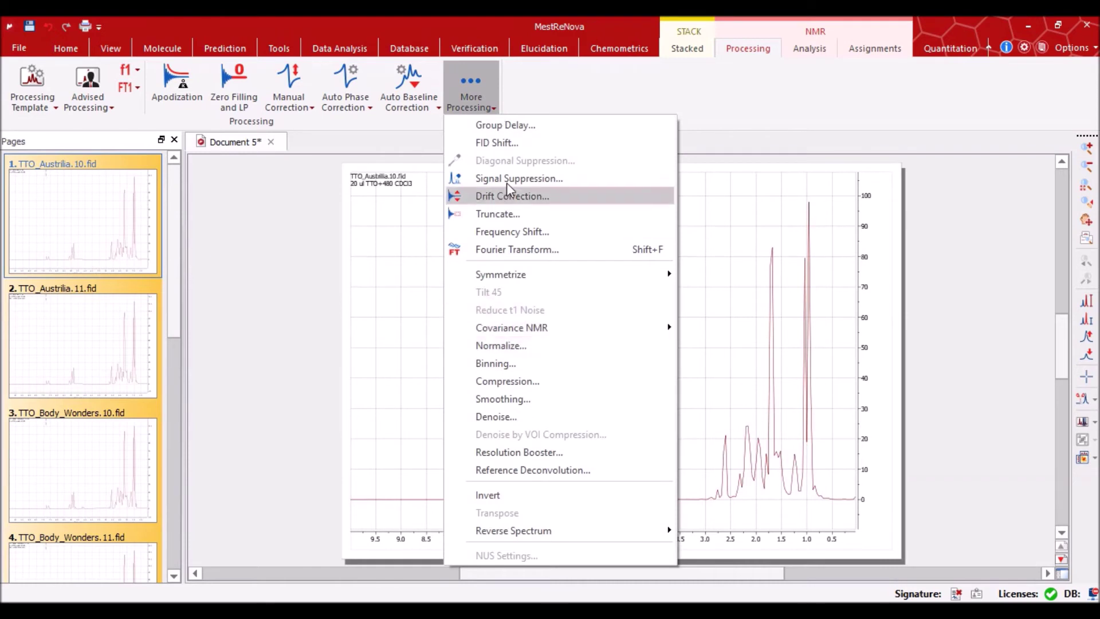
left_click(745, 79)
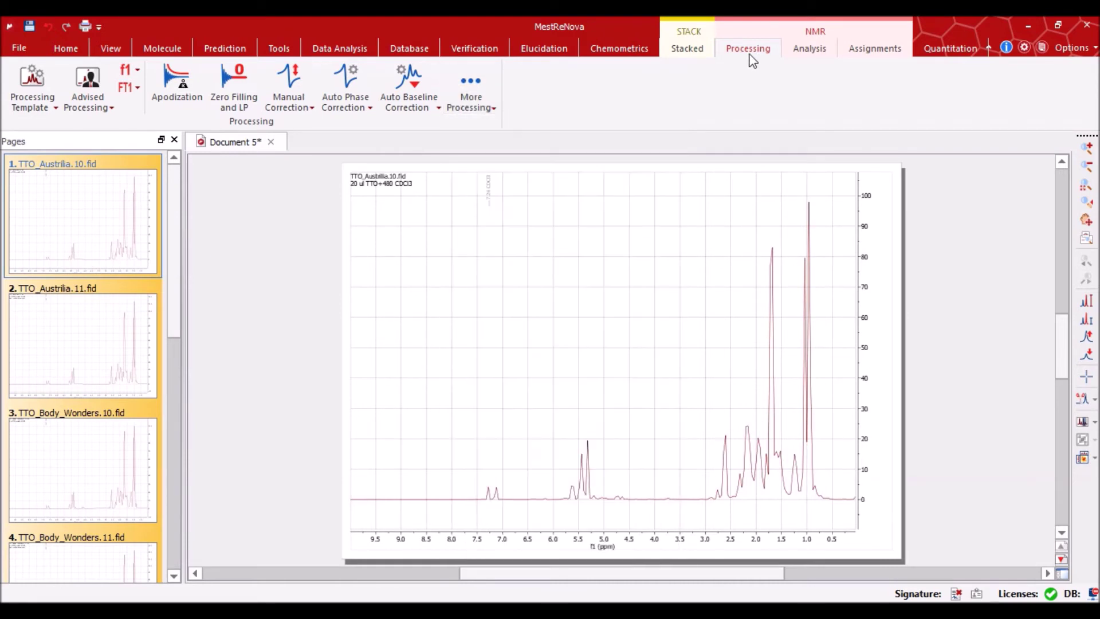
left_click(497, 108)
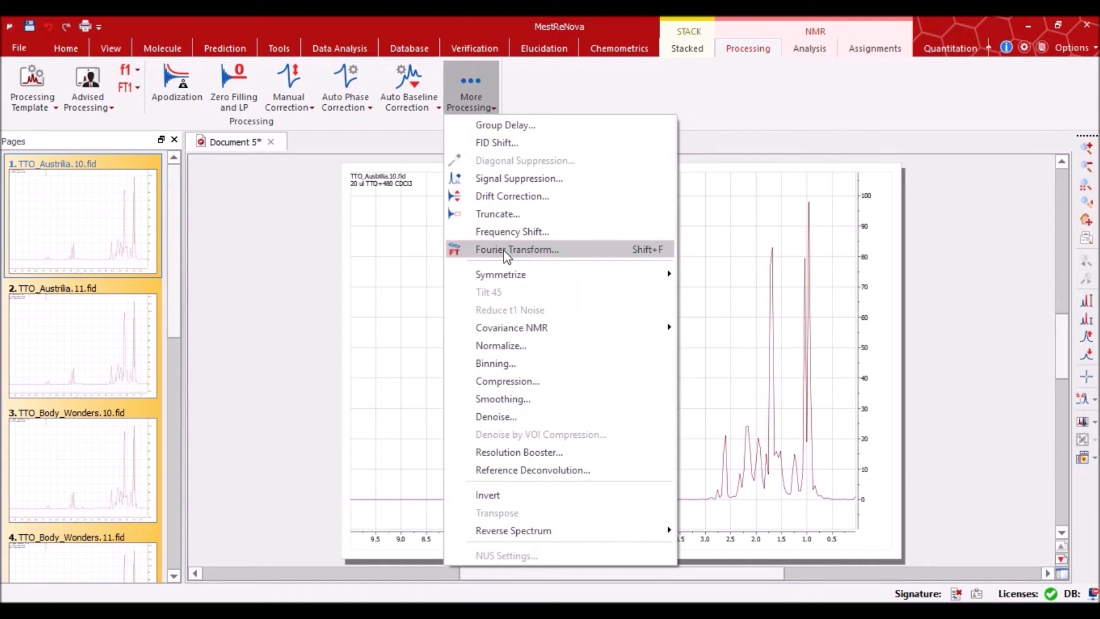
left_click(499, 345)
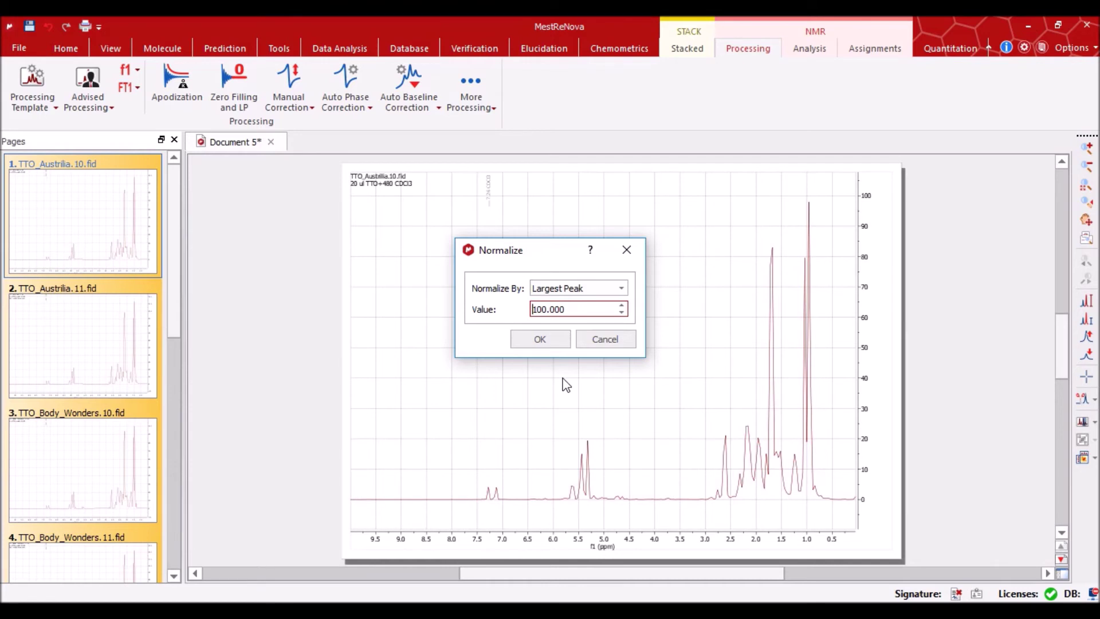
left_click(621, 288)
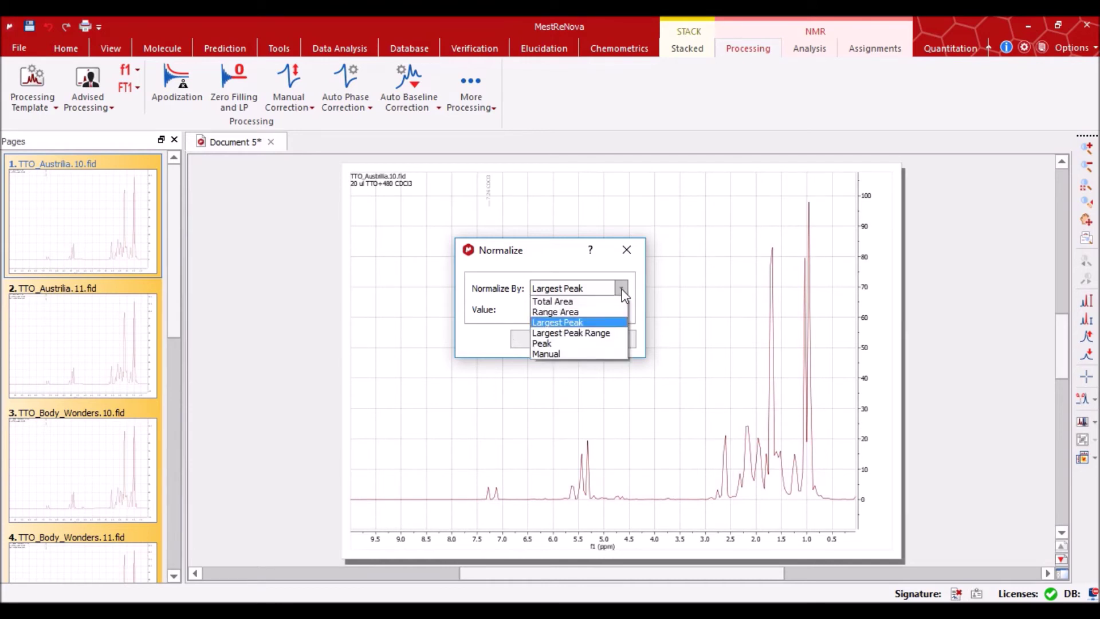
left_click(554, 343)
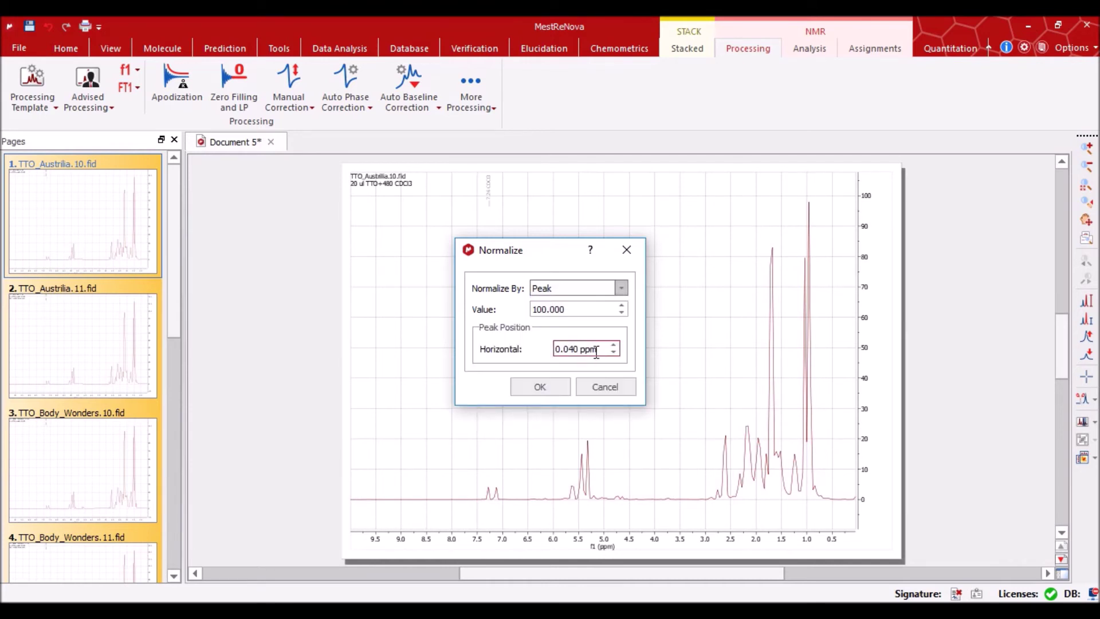
left_click(542, 310)
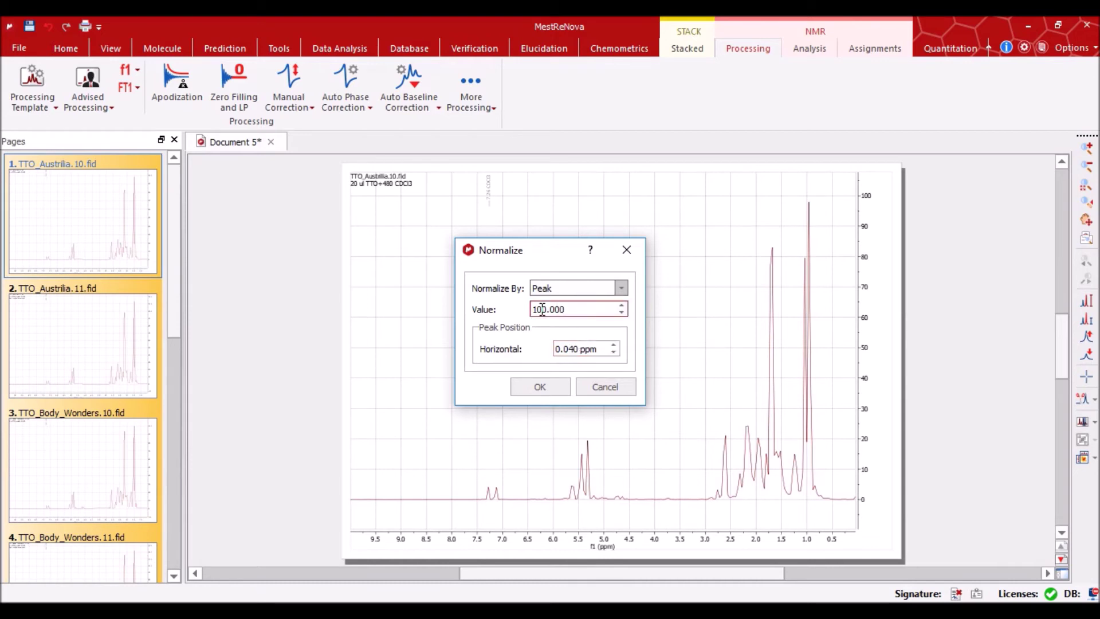
left_click(534, 390)
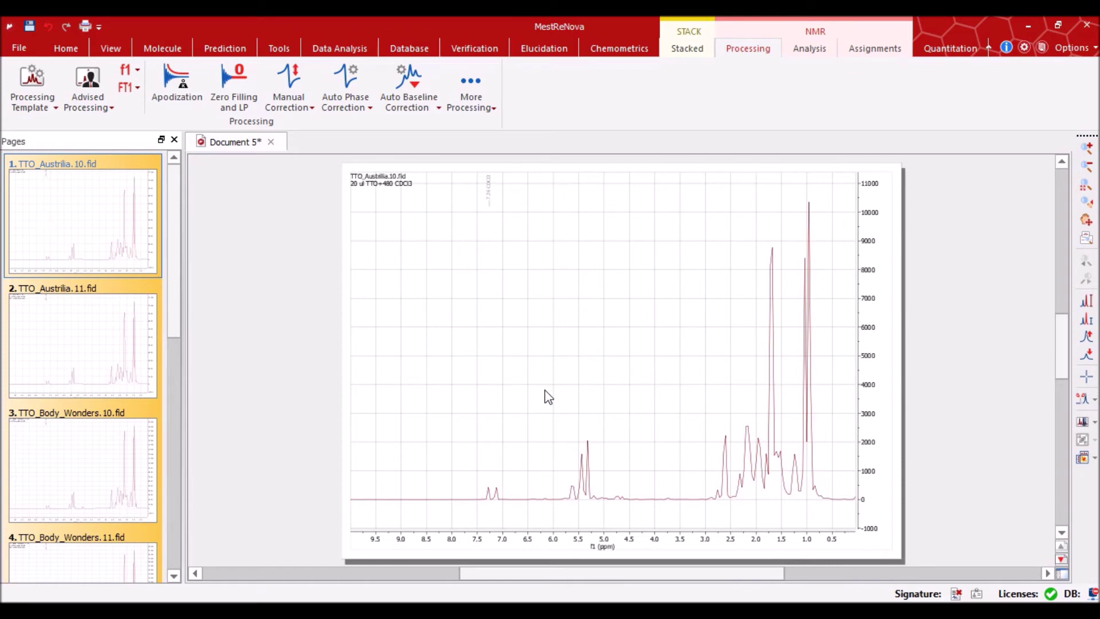
- Save the normalized spectra as an NMR CSV file named Data Trial in the MSU-USA folder
left_click(20, 49)
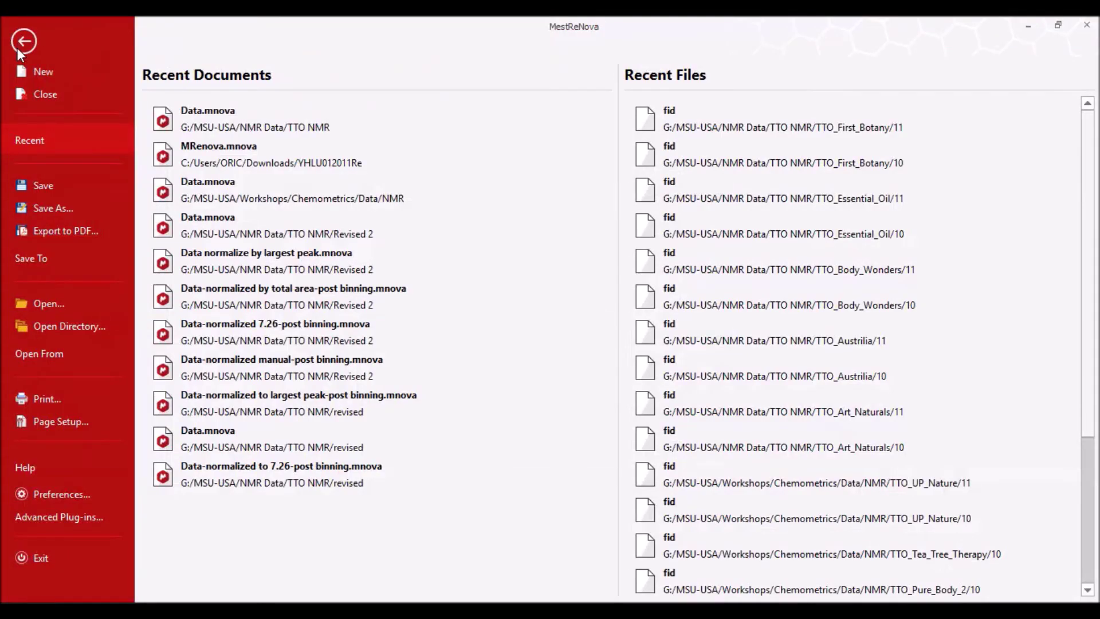
left_click(77, 207)
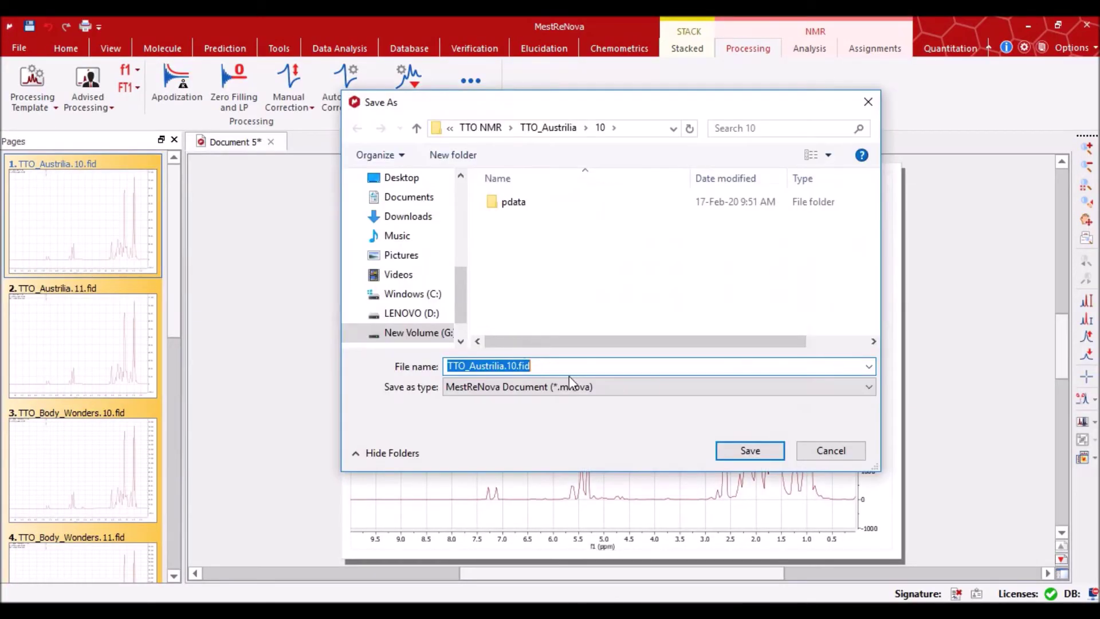
left_click(613, 390)
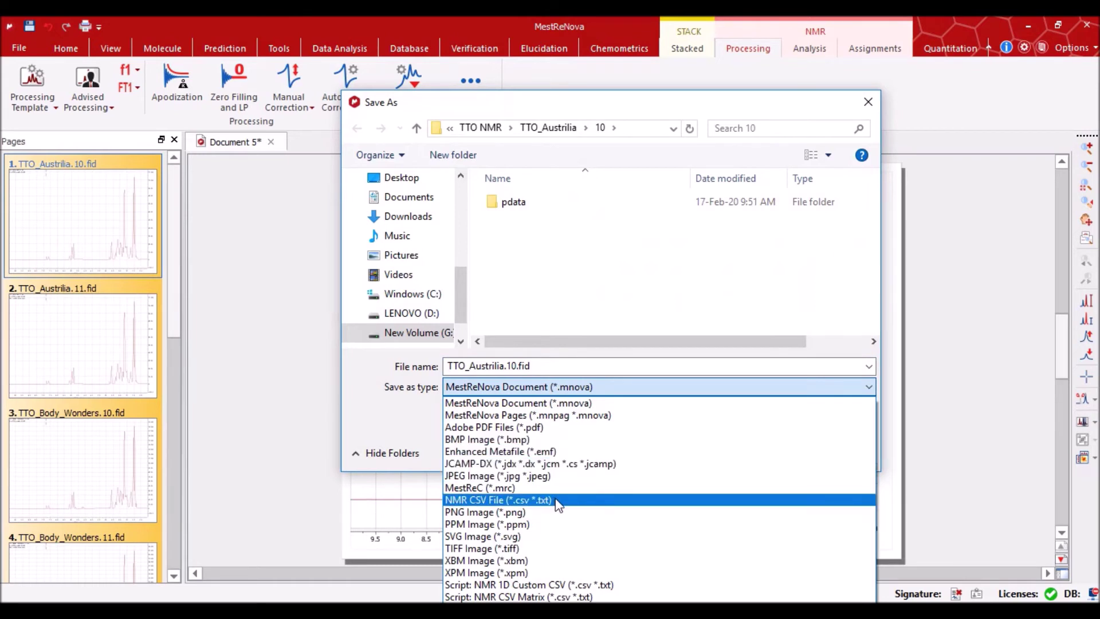
left_click(499, 500)
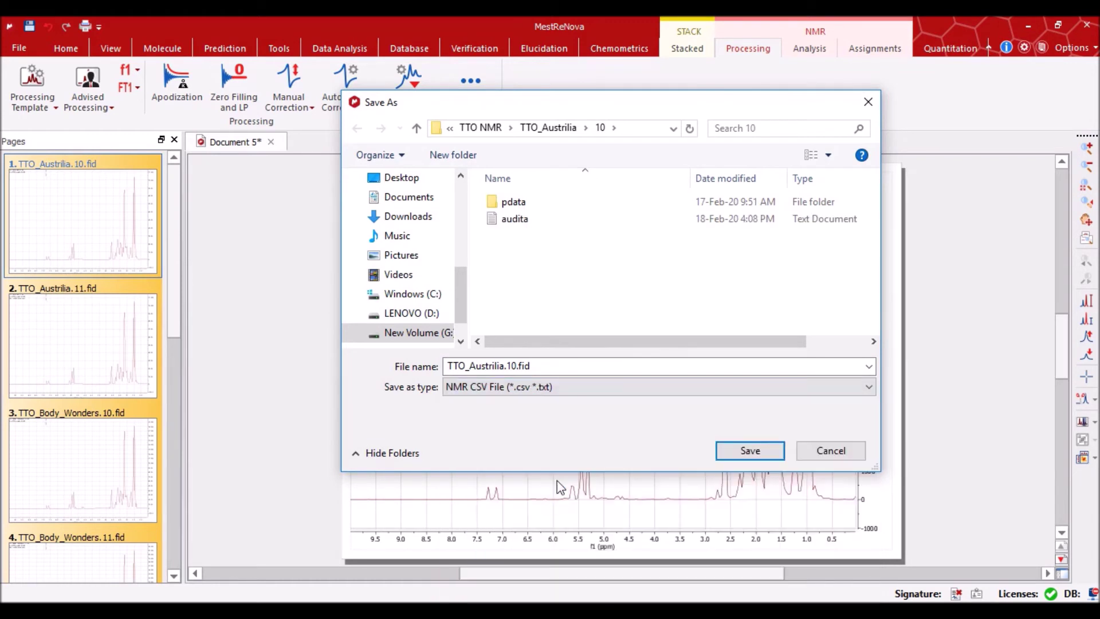
left_click(481, 127)
left_click(481, 128)
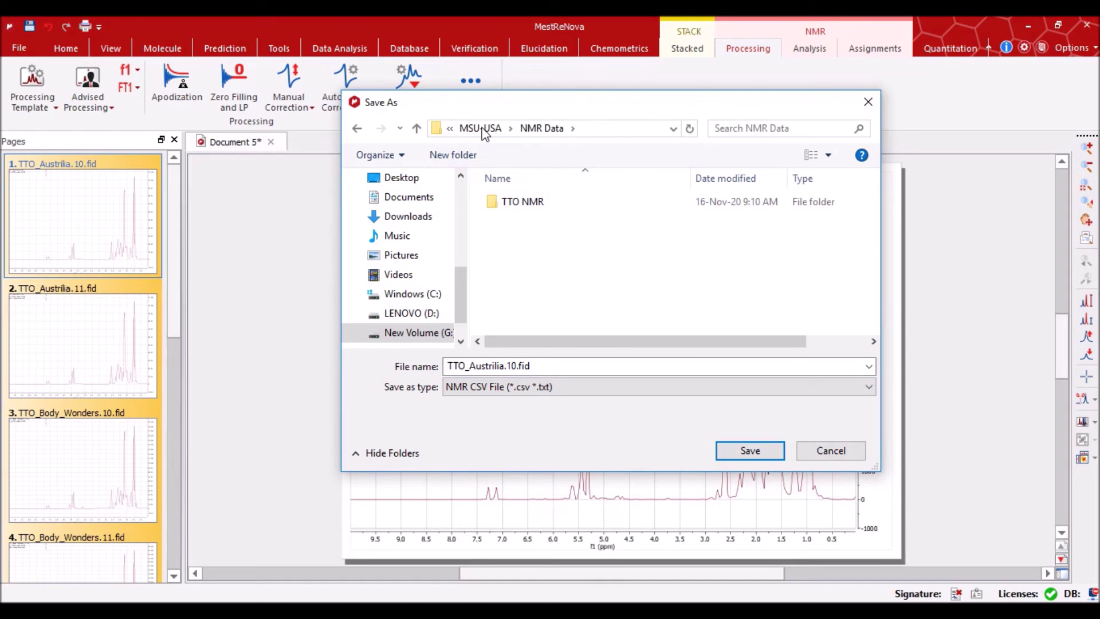
left_click(483, 128)
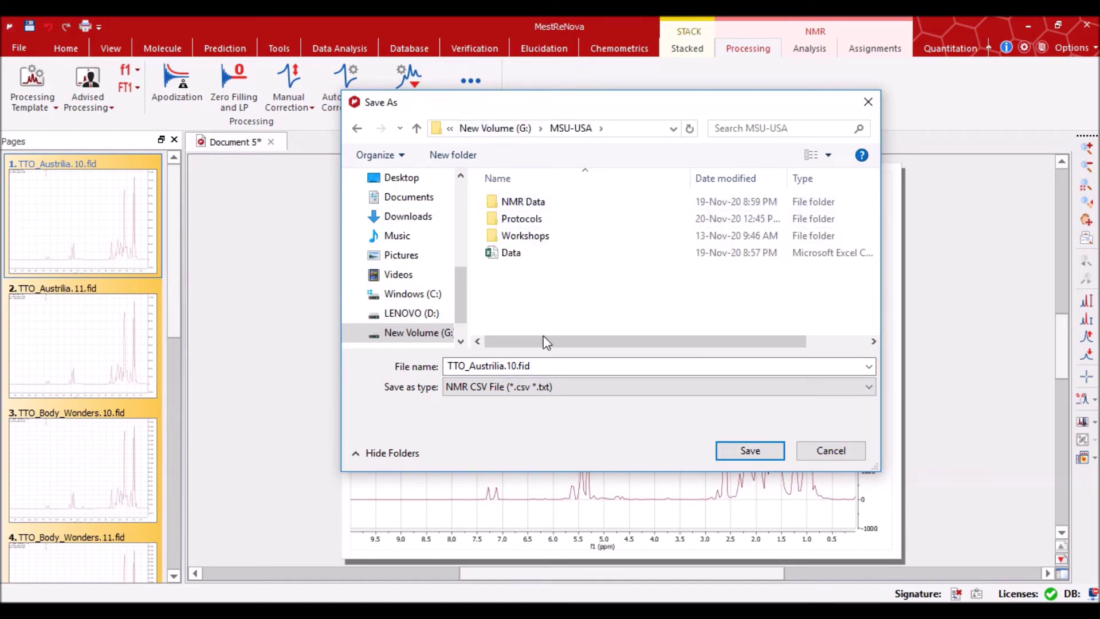
left_click(547, 366)
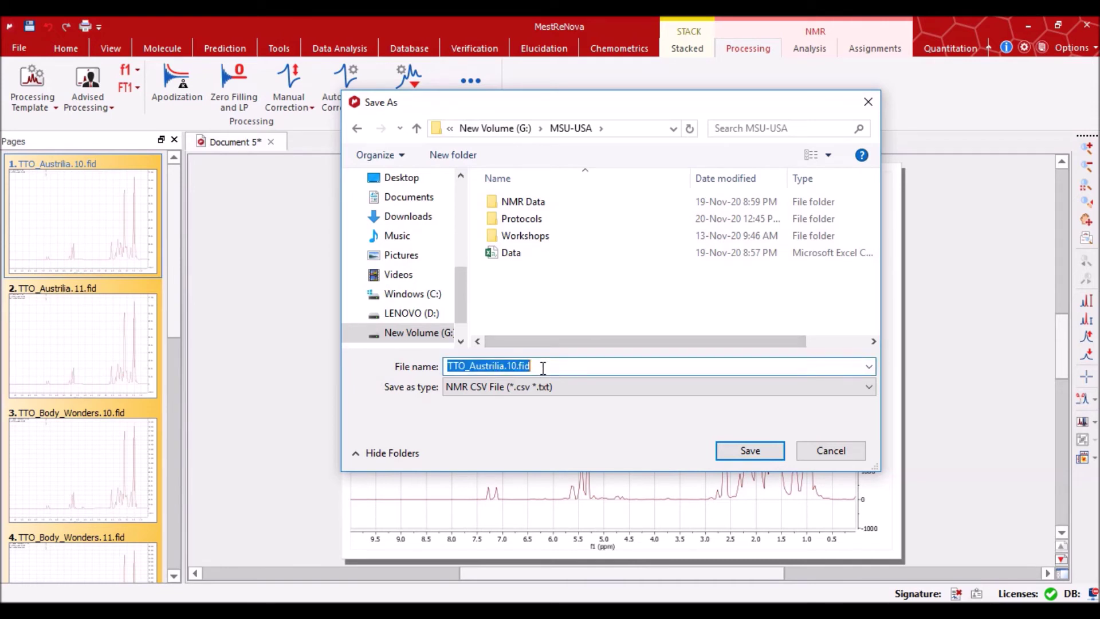
type("D")
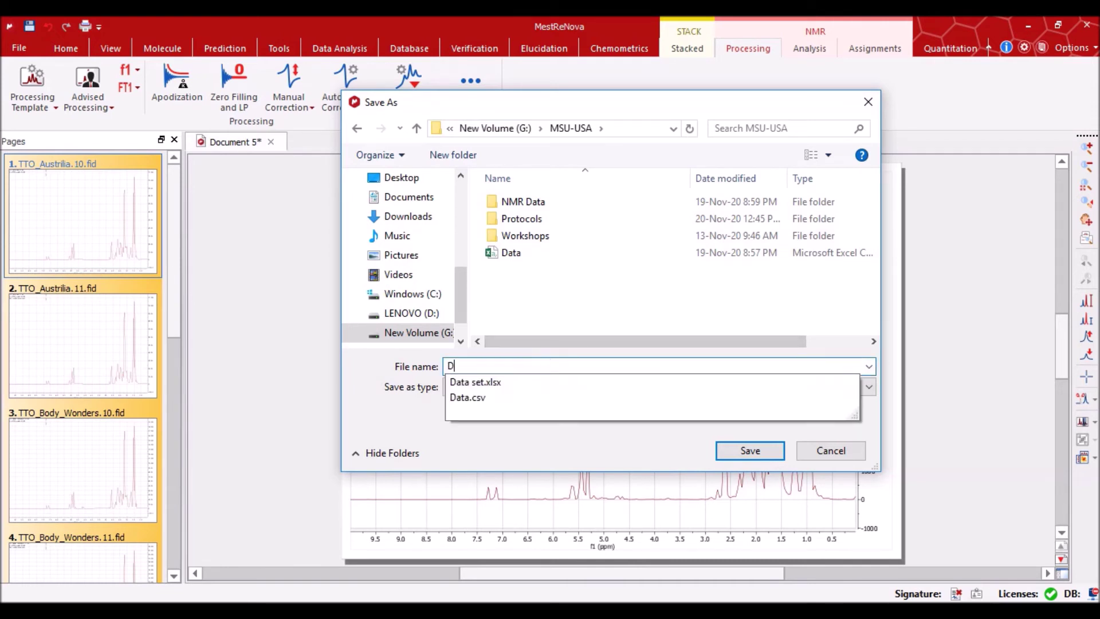
type("ata Trial")
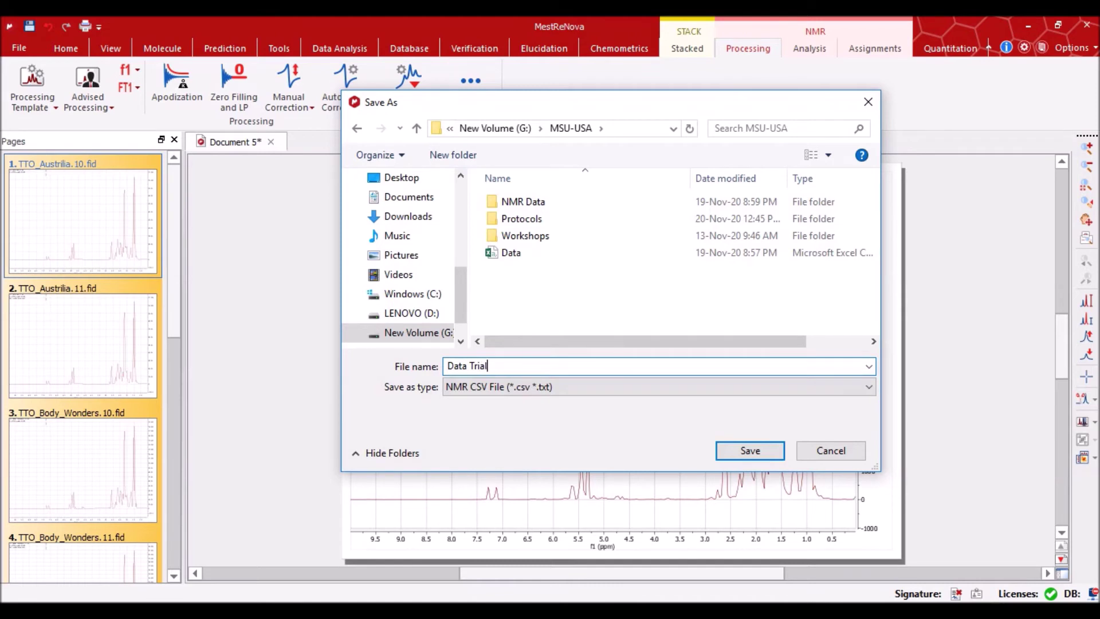
key("Return")
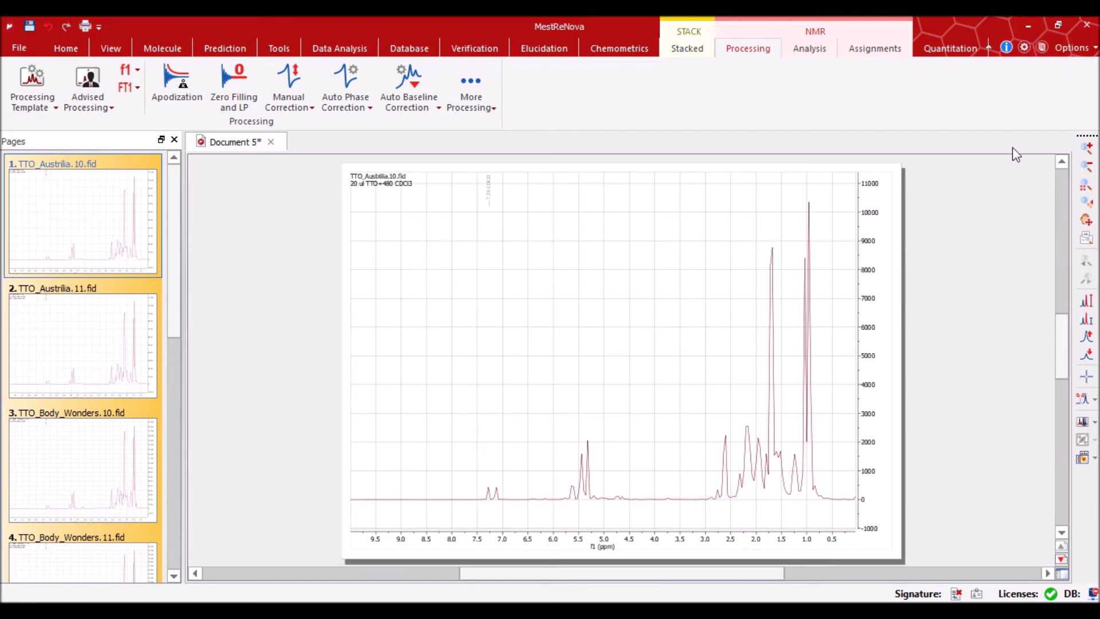
- Switch to File Explorer and go to the MSU-USA folder on New Volume (G:)
left_click(1025, 28)
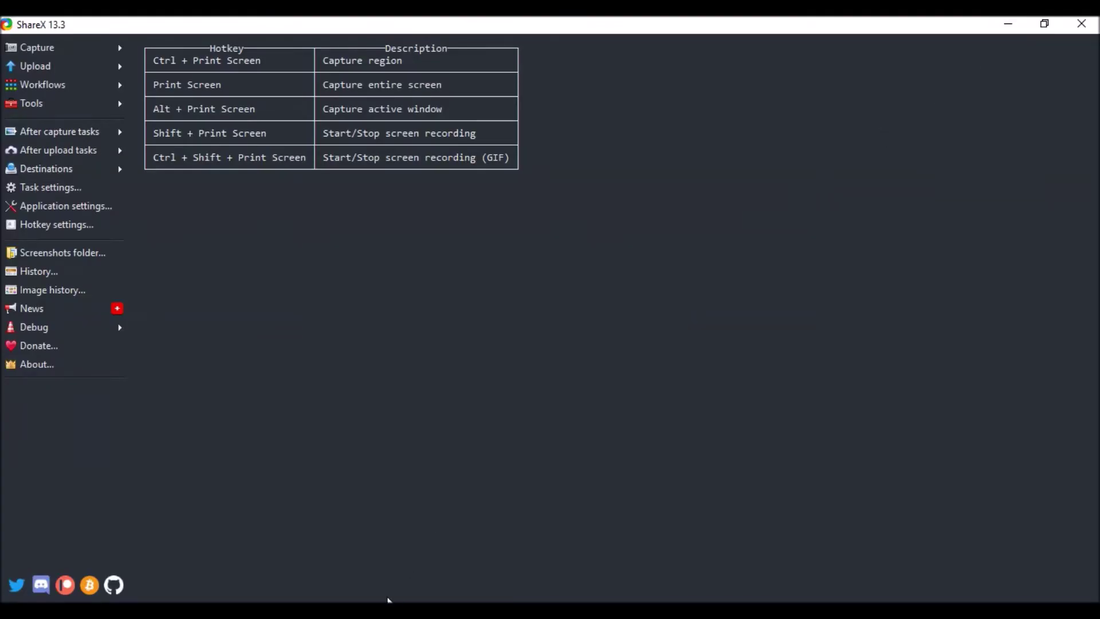
left_click(1009, 24)
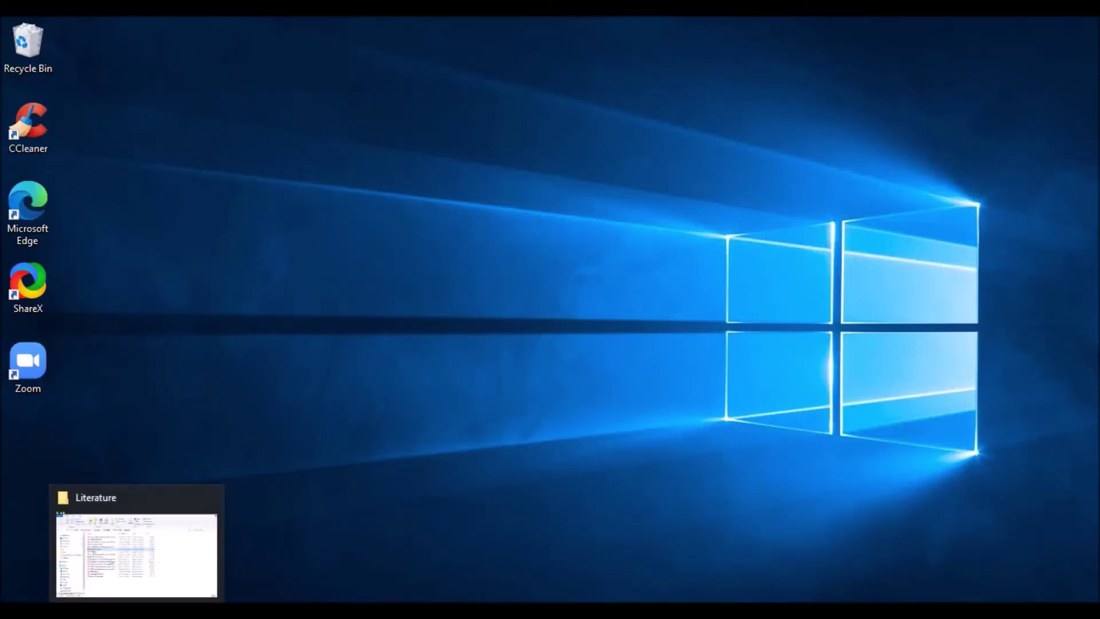
left_click(143, 575)
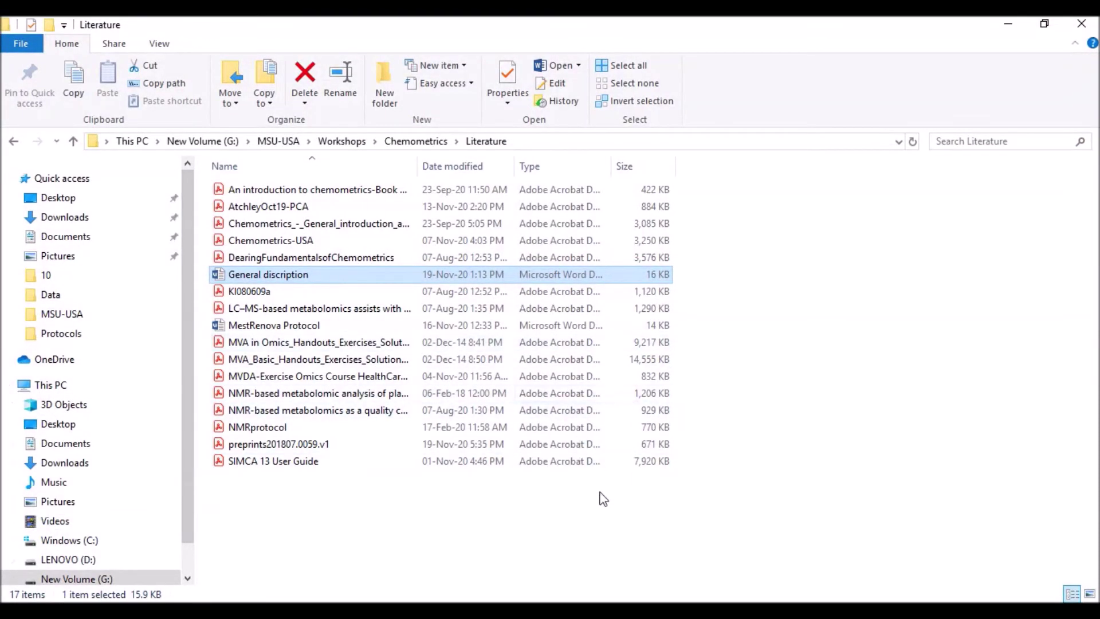
left_click(115, 578)
double_click(281, 326)
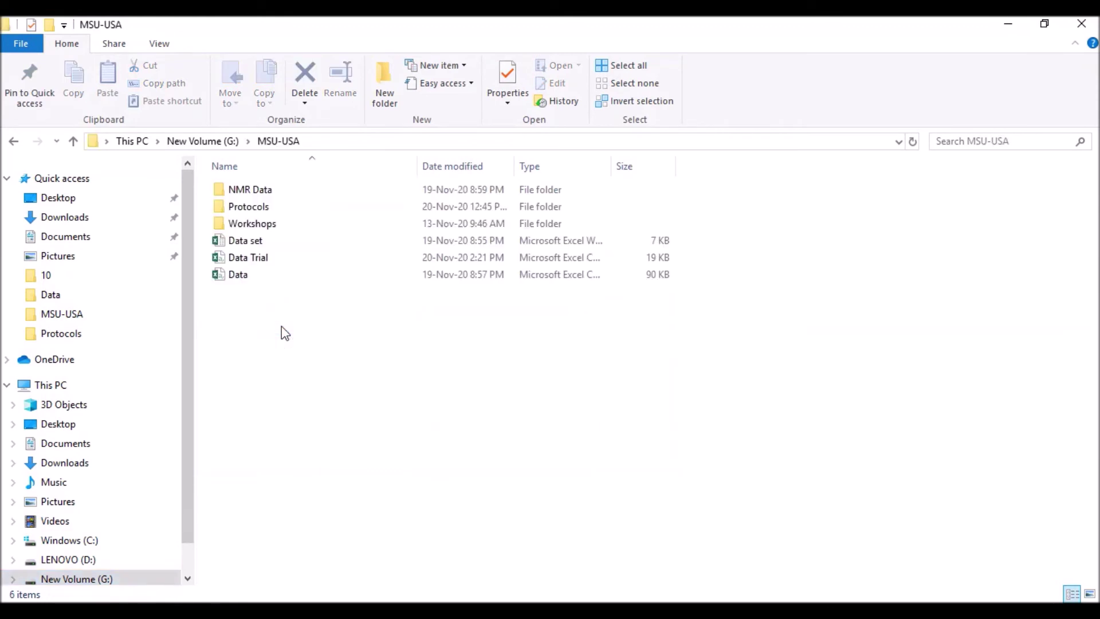
- Open the Data Trial CSV file in Excel, examine how its values are laid out in columns, and close it
double_click(267, 260)
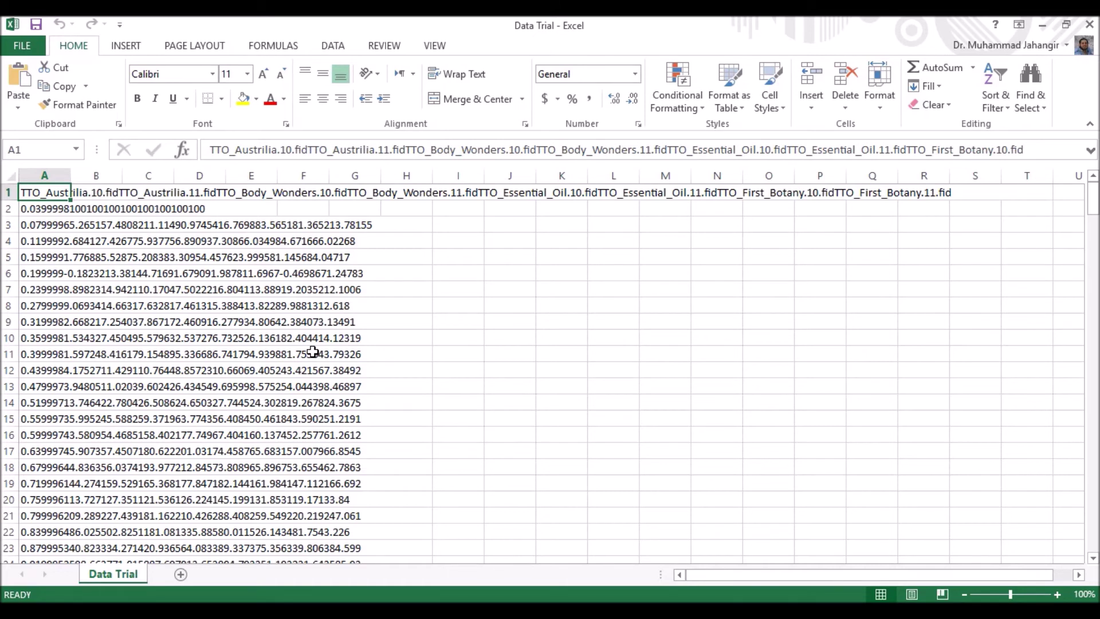
scroll(120, 323, "down", 4)
scroll(127, 326, "up", 4)
left_click(1090, 25)
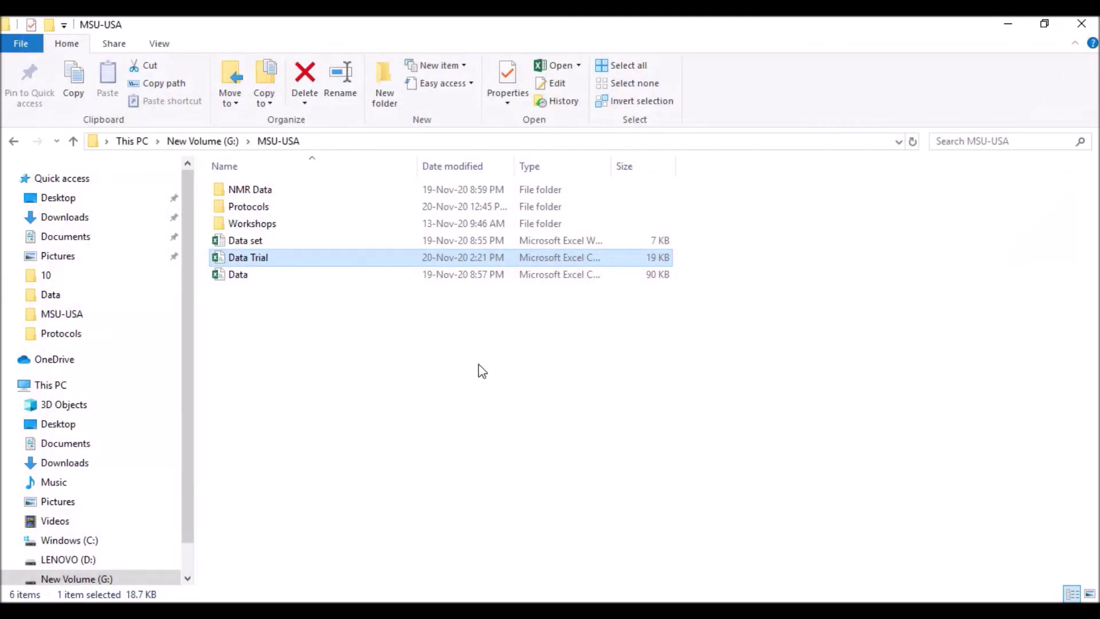
- Open Data Trial with Notepad and copy all the text from the first spectrum name to the end
right_click(221, 258)
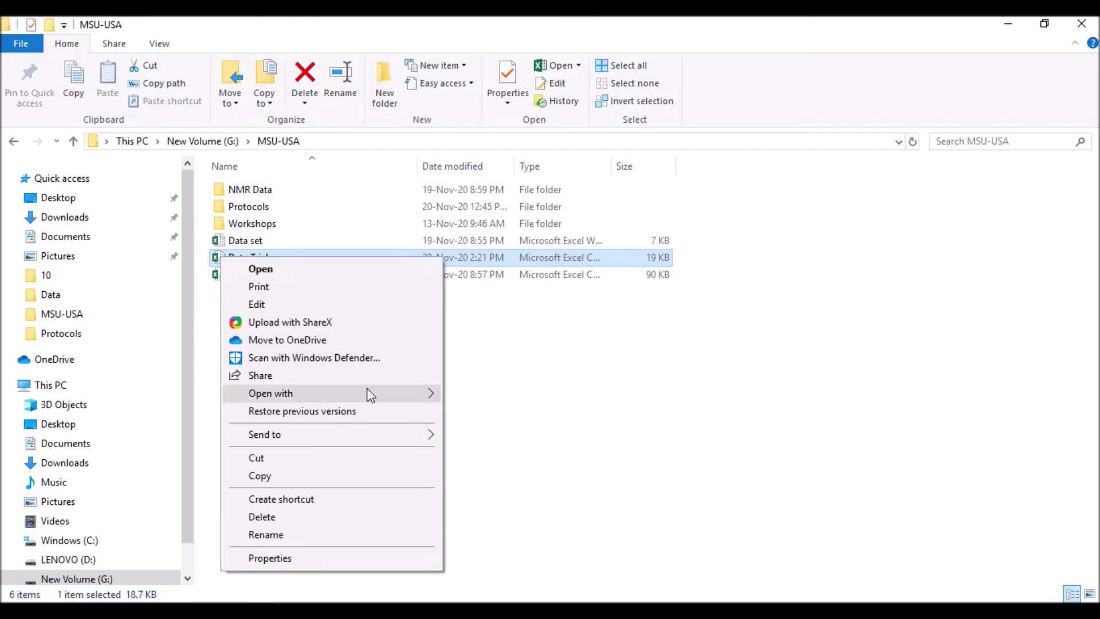
mouse_move(411, 393)
left_click(500, 411)
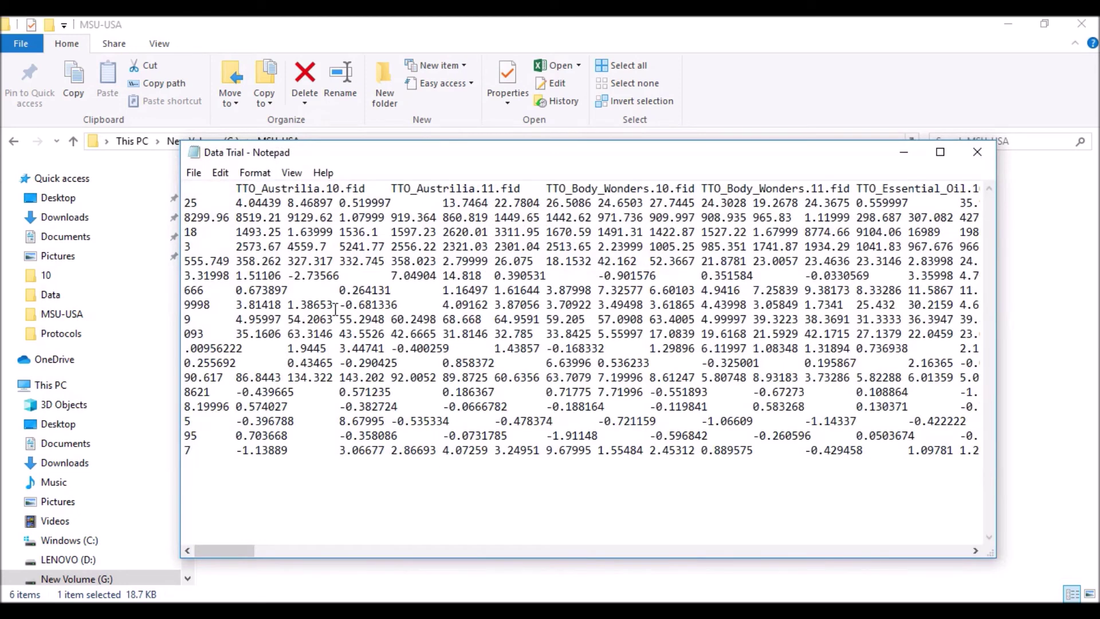
left_click_drag(237, 188, 852, 590)
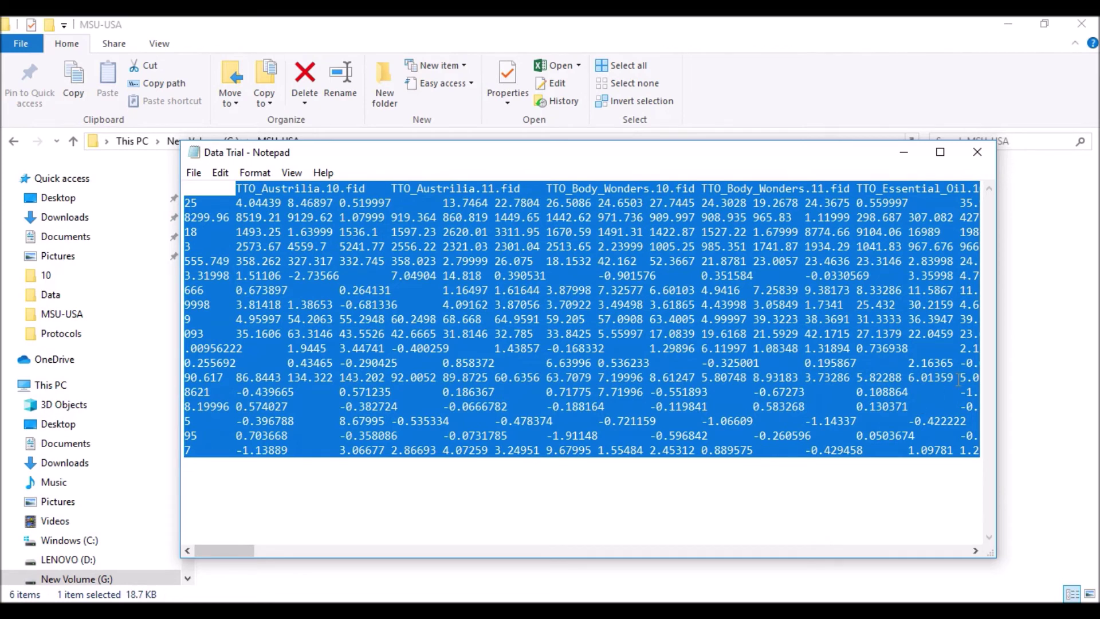
left_click(1021, 362)
- Create a new Excel worksheet file named Trial in the MSU-USA folder and open it
right_click(266, 380)
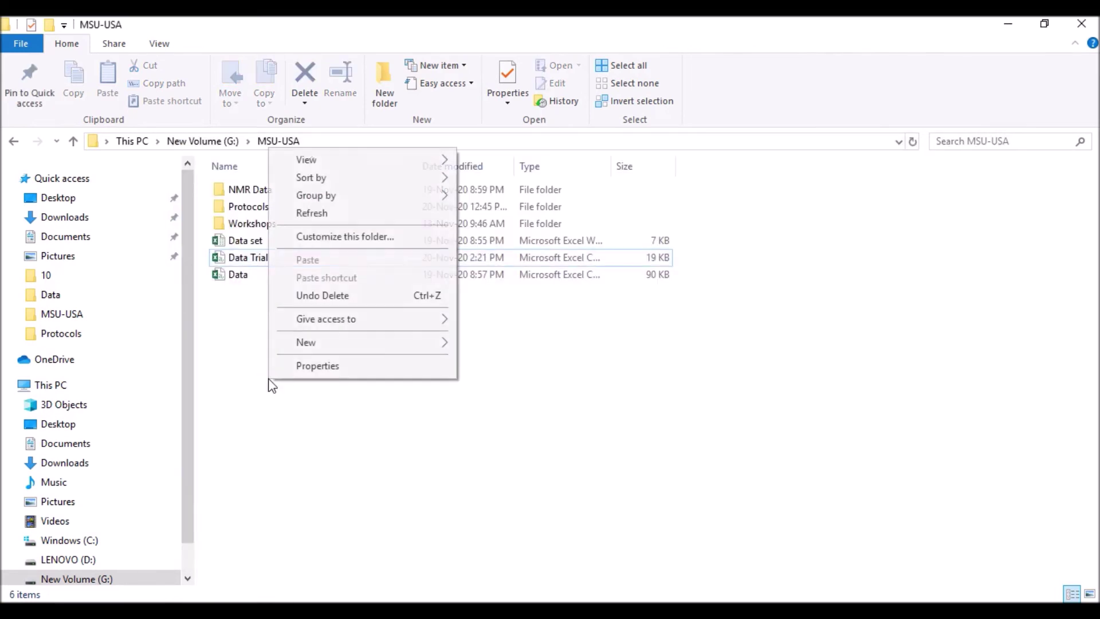
left_click(439, 345)
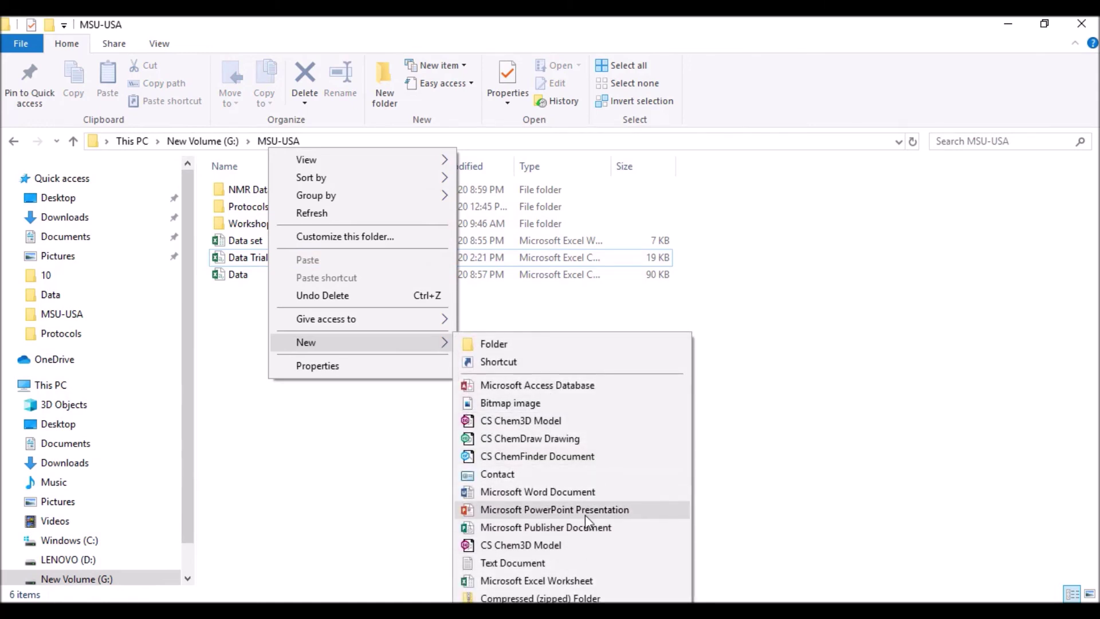
left_click(552, 581)
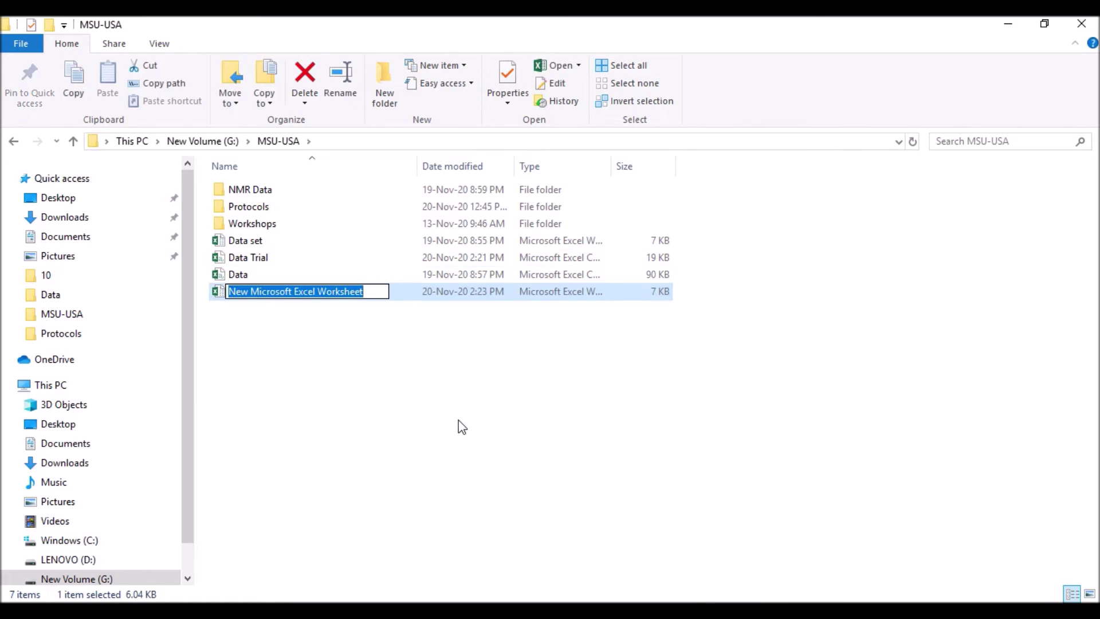
type("Trial")
key("Return")
key("Return")
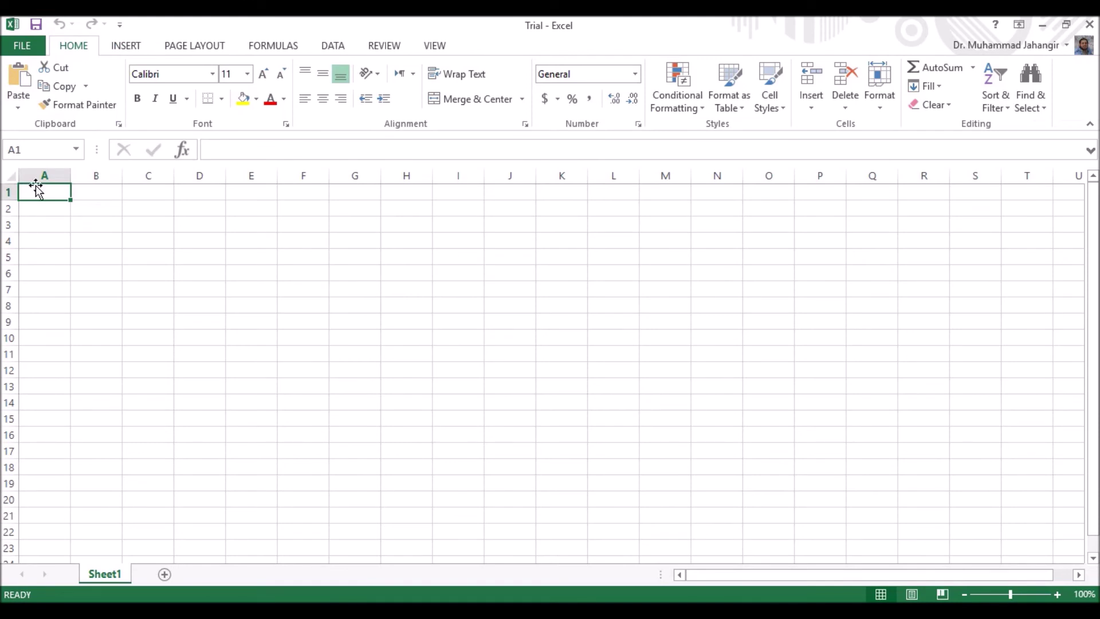
- Paste the copied data into Sheet1 from cell A1 as Unicode Text using Paste Special
right_click(41, 191)
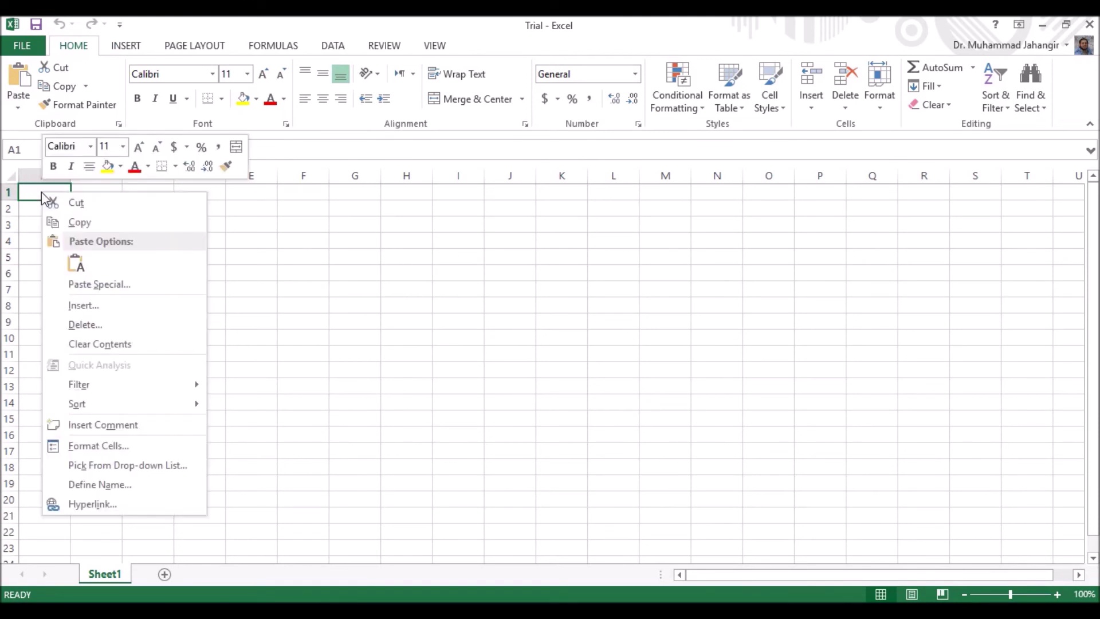
key("Escape")
key("ctrl+alt+v")
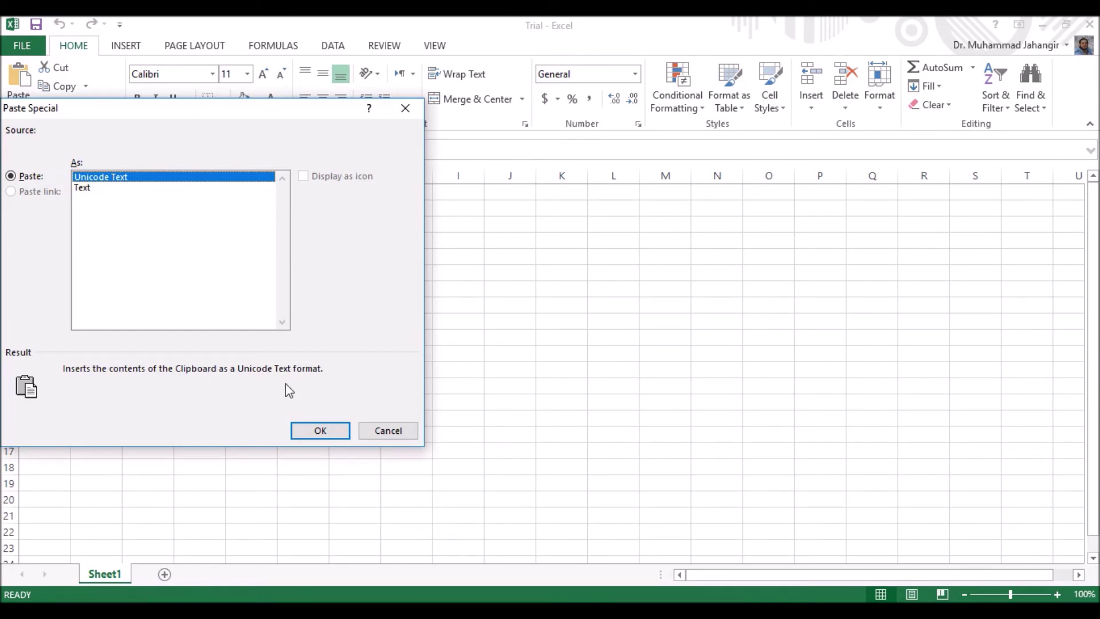
left_click(322, 432)
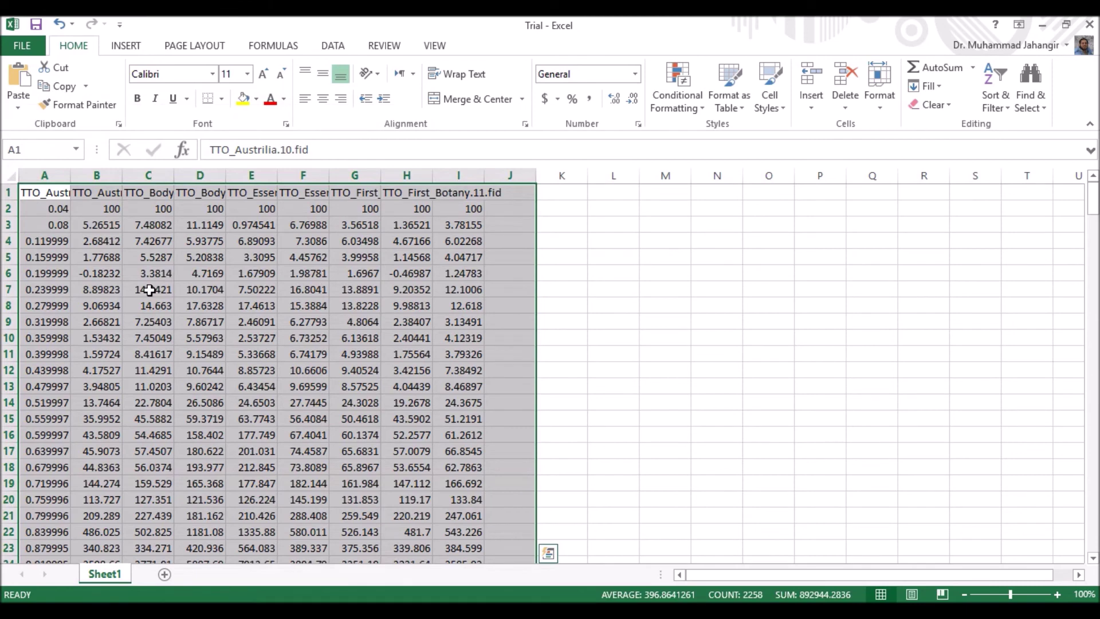
- Copy the pasted data to a new sheet, transposed so each spectrum becomes a row starting from A1
key("ctrl+c")
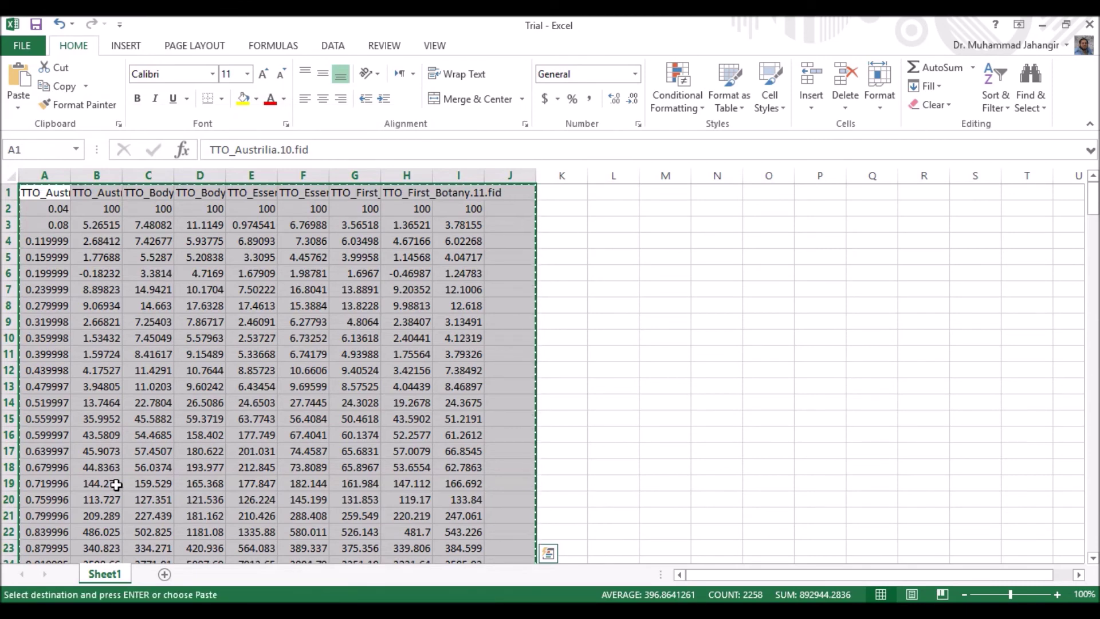
left_click(165, 574)
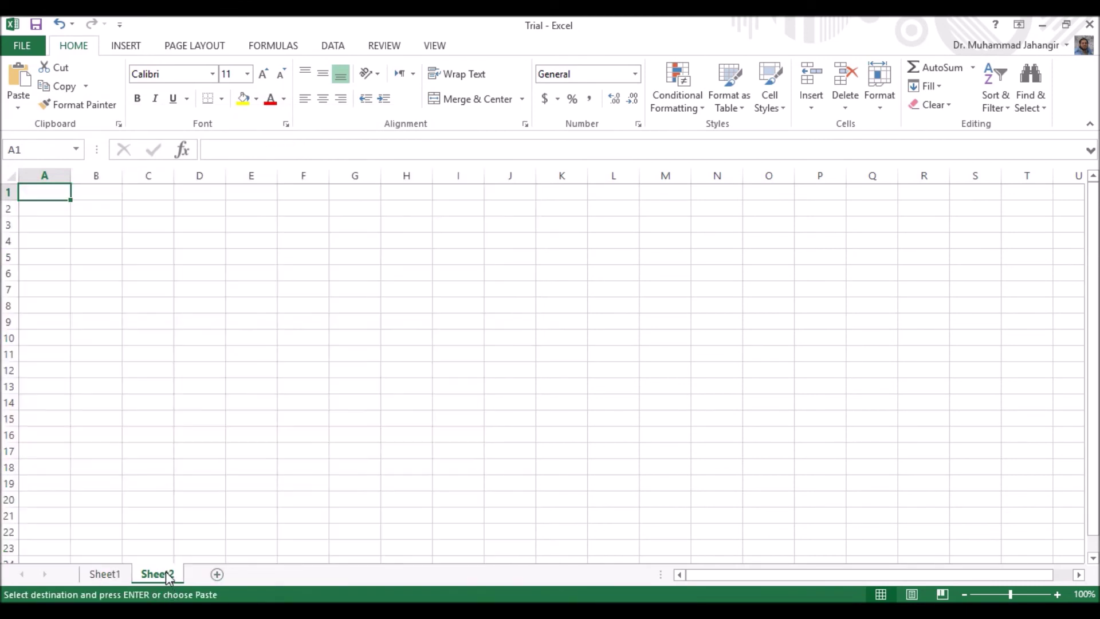
right_click(56, 194)
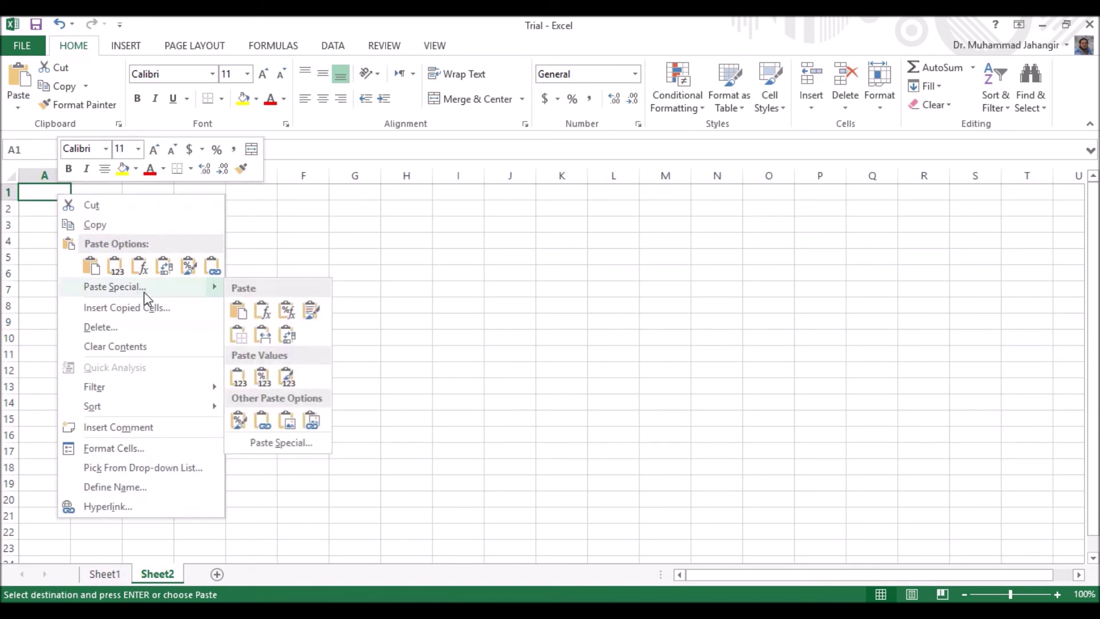
left_click(143, 290)
left_click(173, 369)
left_click(211, 396)
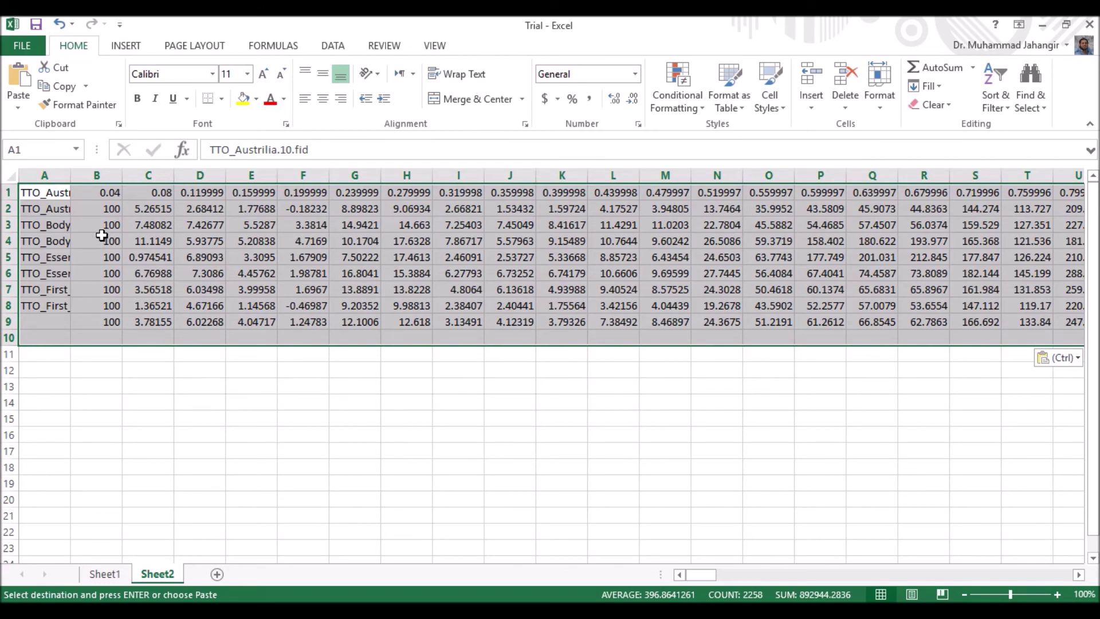
- Move the spectrum names from A1:A8 to A2:A9 to align with their data, and select row 1 with the chemical shifts
left_click(98, 308)
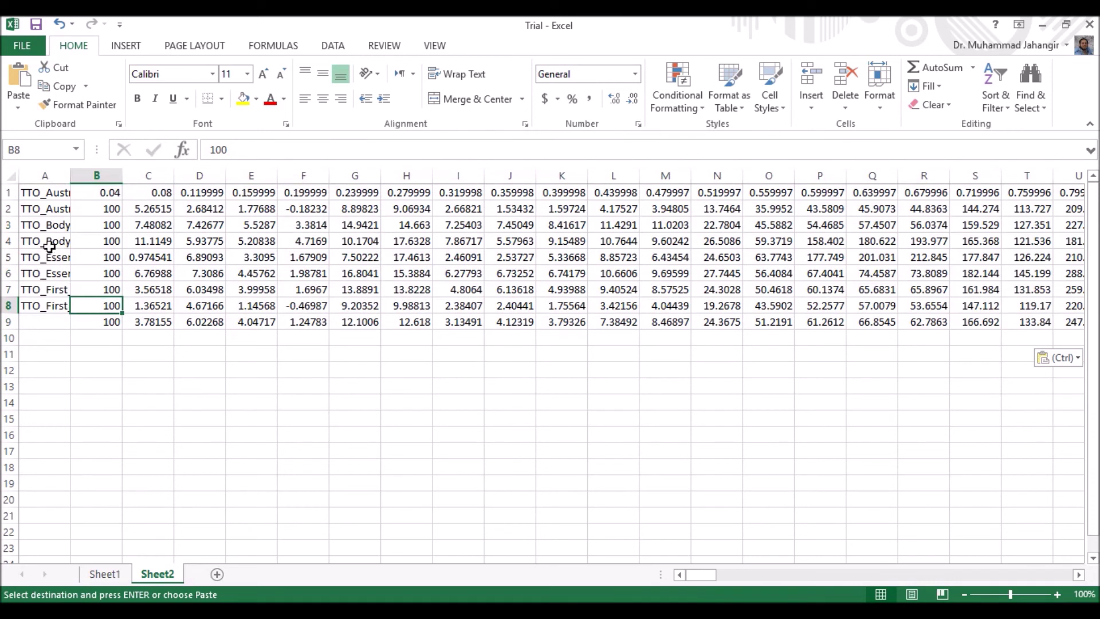
left_click_drag(42, 192, 28, 310)
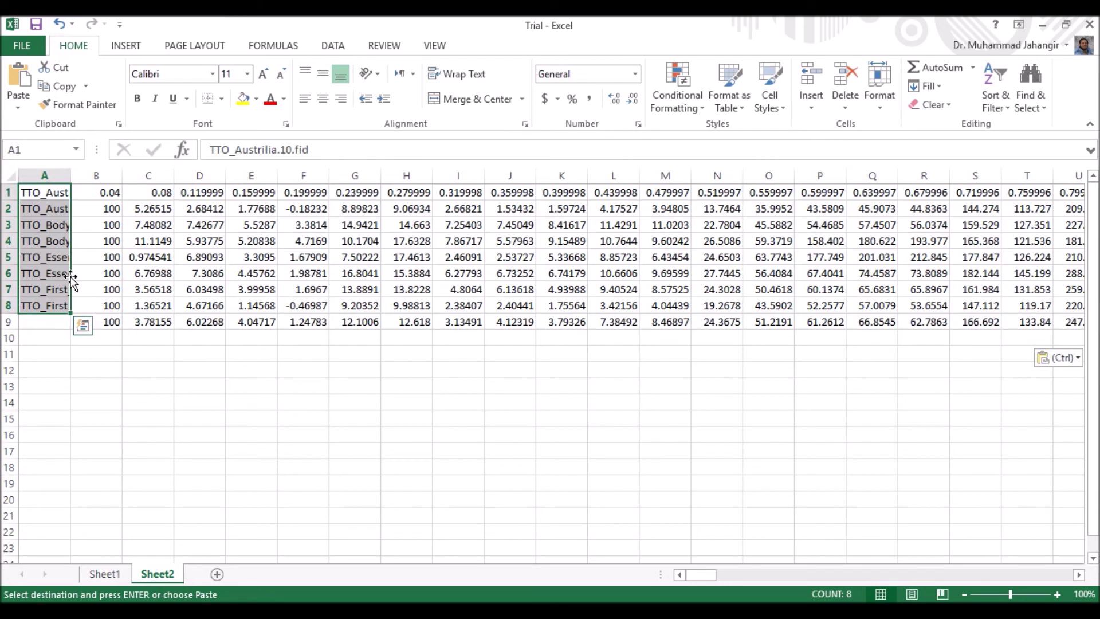
left_click(72, 206)
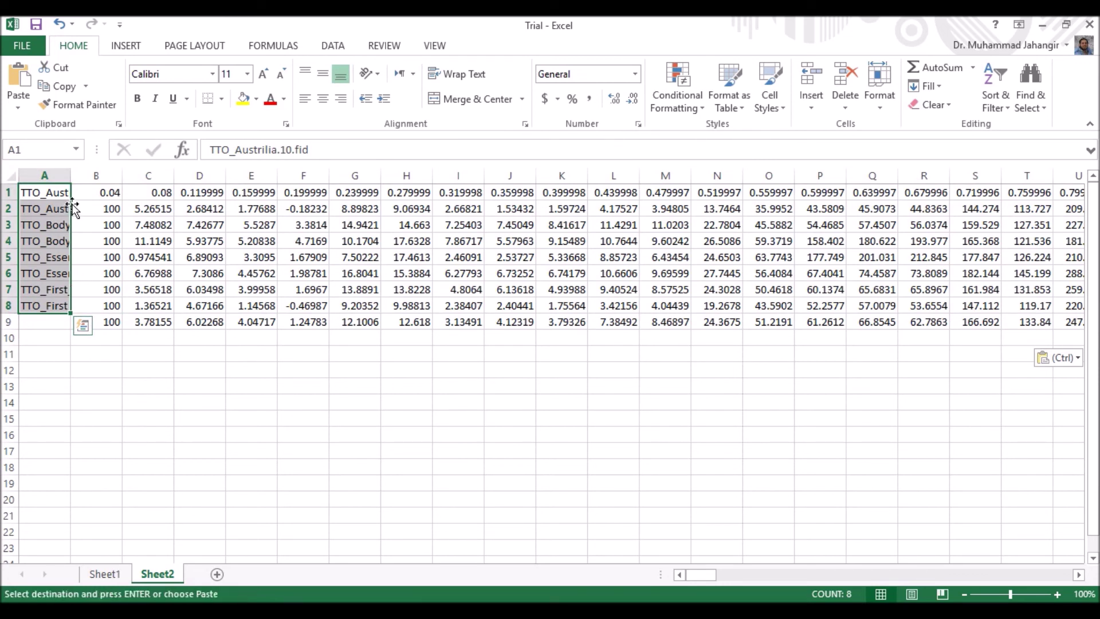
left_click_drag(72, 207, 55, 229)
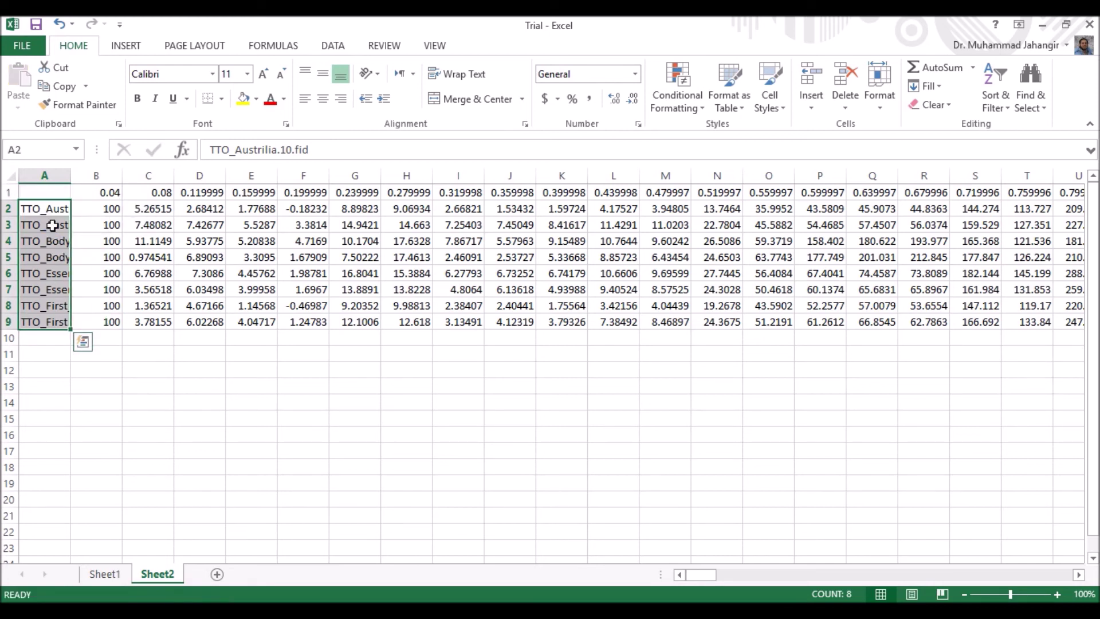
left_click(81, 193)
left_click(8, 192)
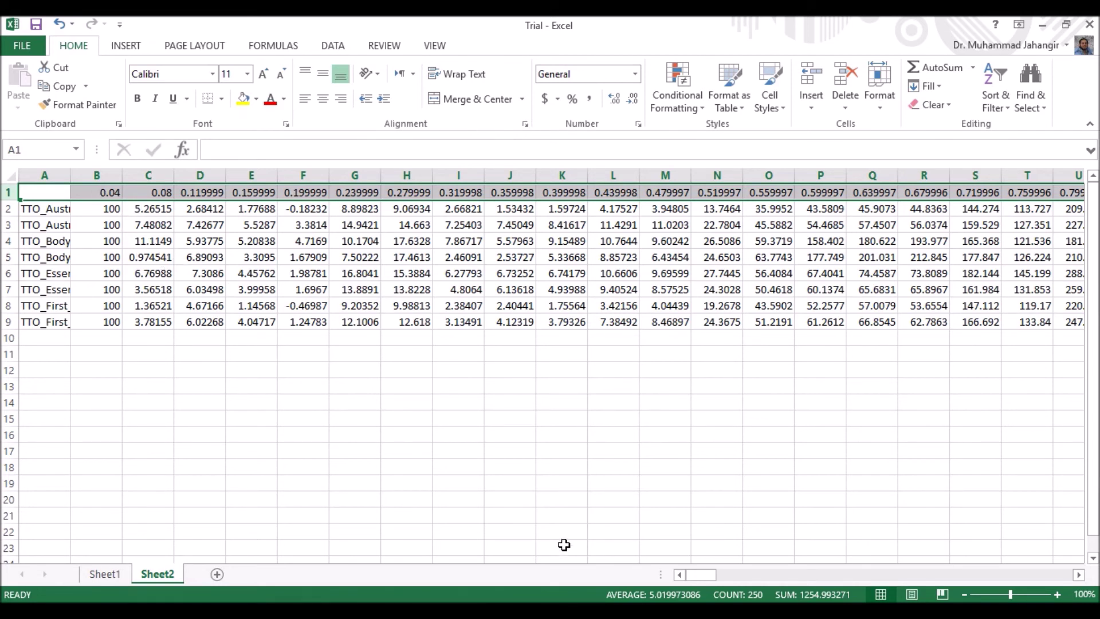
- Replace the spectrum names in A2:A9 of Sheet2 with the group numbers 1, 1, 2, 2, 3, 3, 4, 4
left_click_drag(777, 571, 1080, 579)
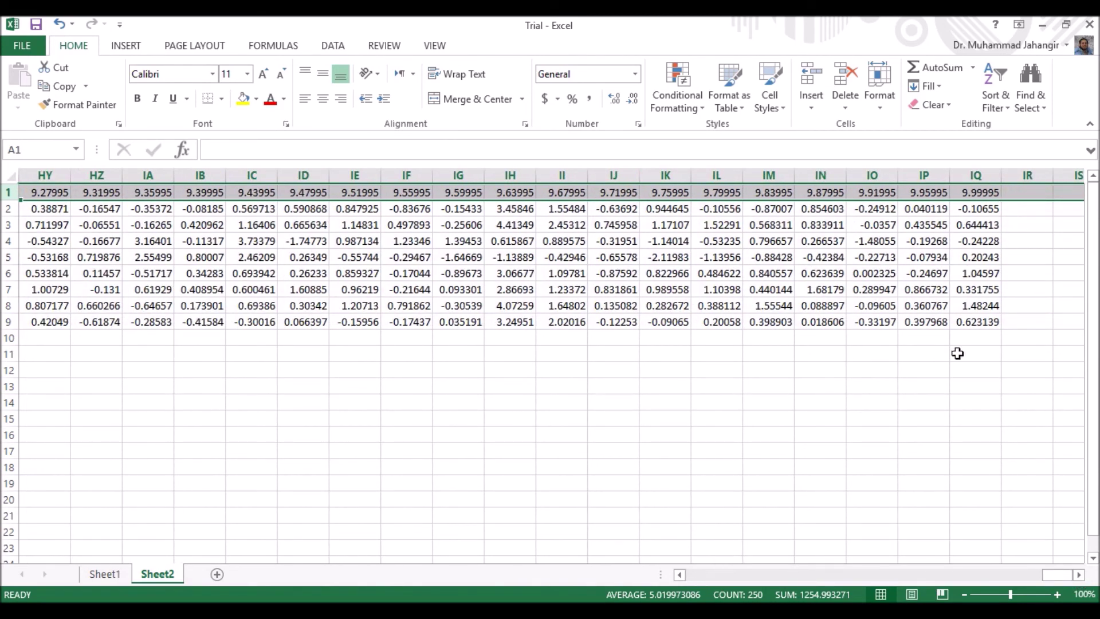
left_click_drag(1058, 577, 686, 572)
left_click_drag(43, 207, 57, 308)
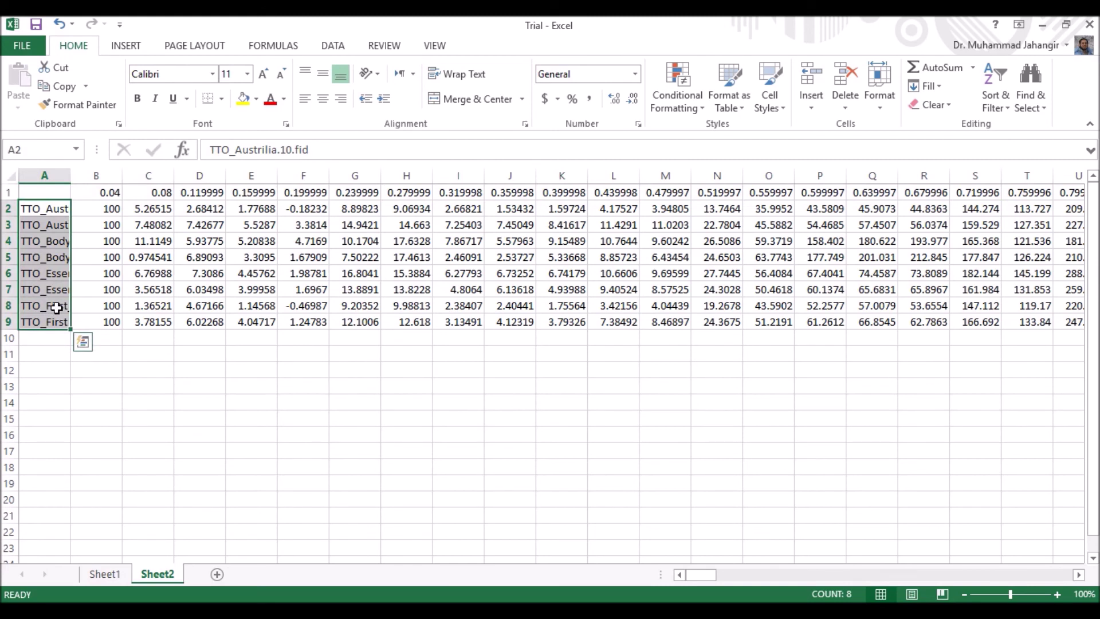
type("1")
key("Return")
type("1")
key("Return")
type("2")
key("Return")
type("2")
key("Return")
type("3")
key("Return")
type("3")
key("Return")
type("4")
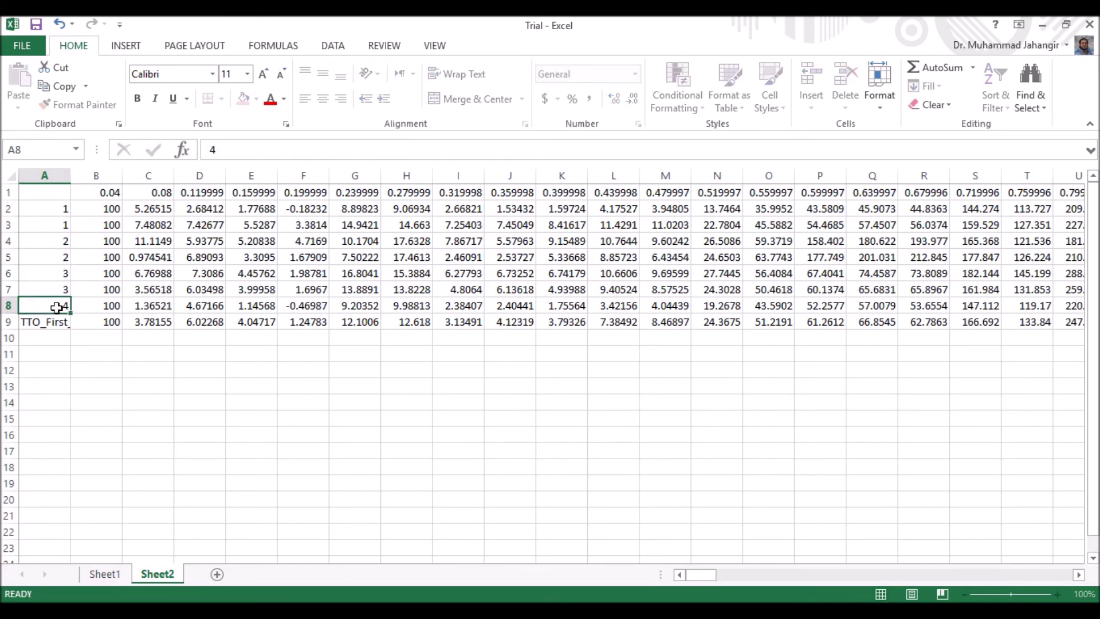
key("Return")
type("4")
key("Return")
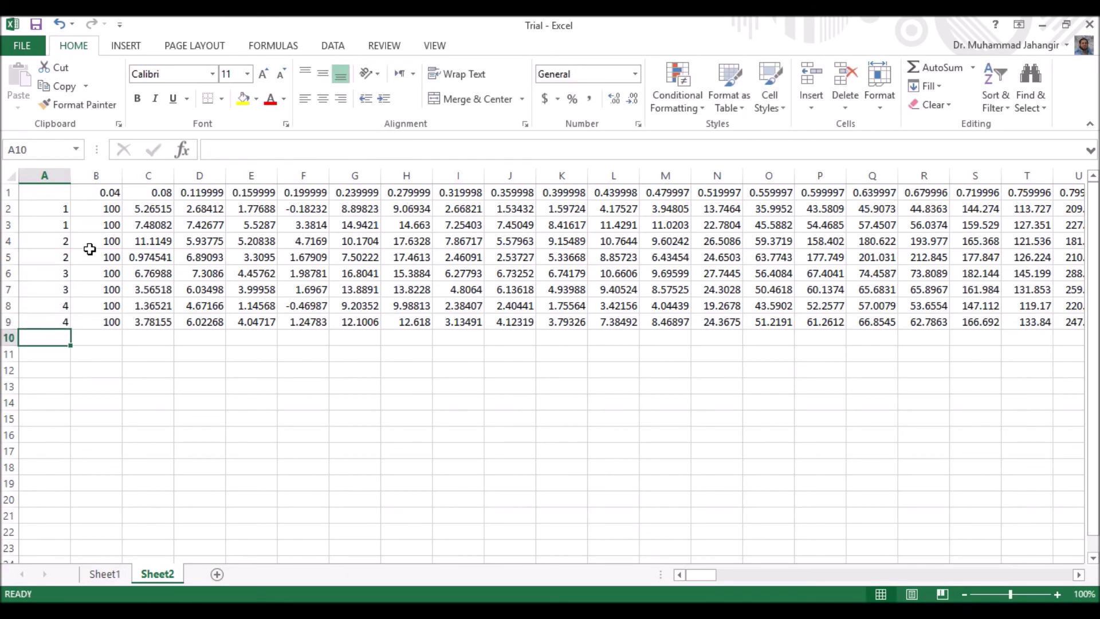
- Insert an empty column between the group numbers and the 0.04 chemical shift column
left_click(105, 173)
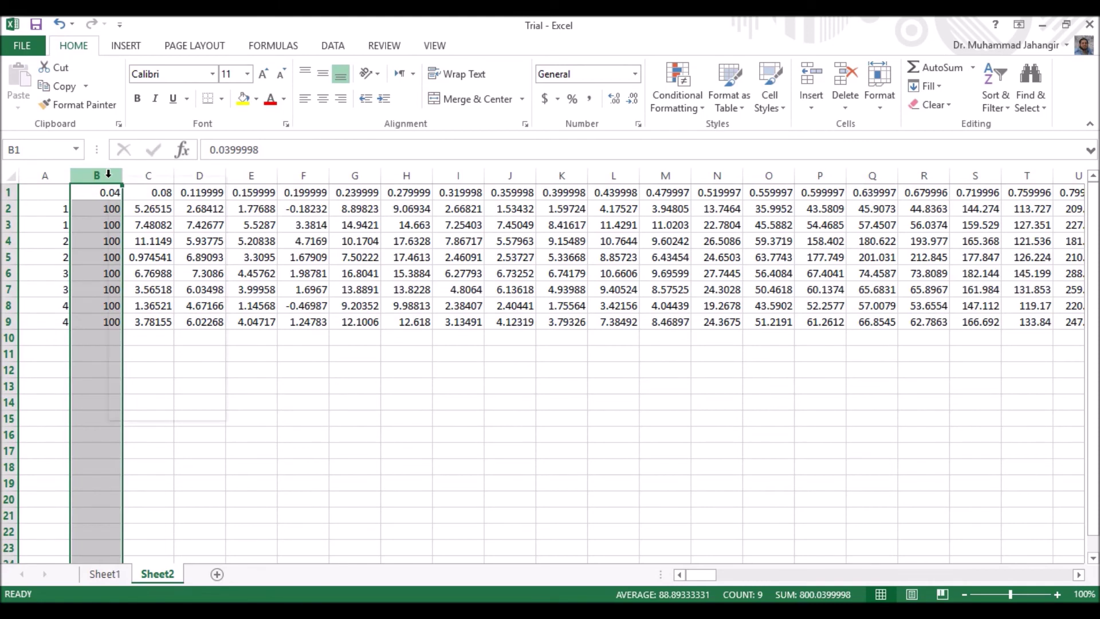
right_click(108, 174)
left_click(157, 292)
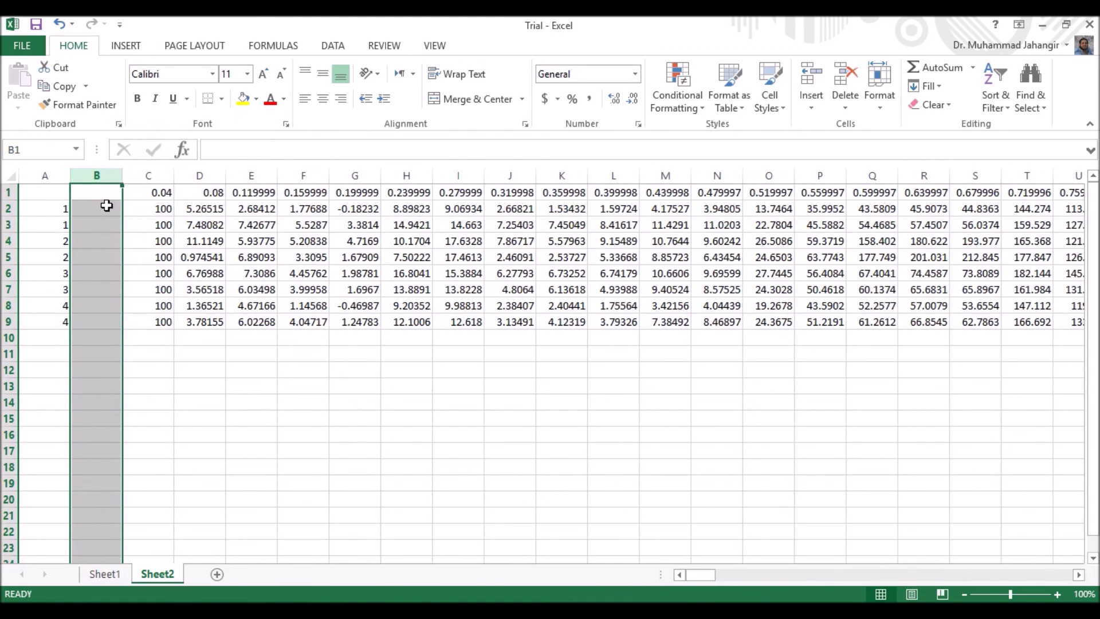
- Fill B2:B9 with the sample labels 1a, 1b, 2a, 2b, 3a, 3b, 4a, 4b
left_click(108, 206)
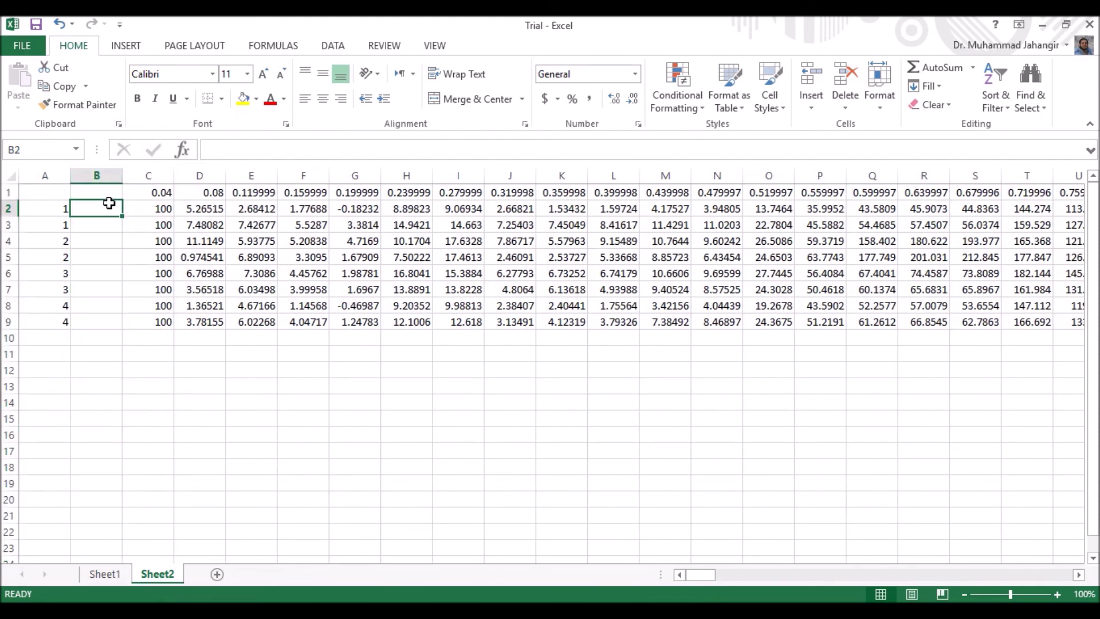
type("1a")
key("Return")
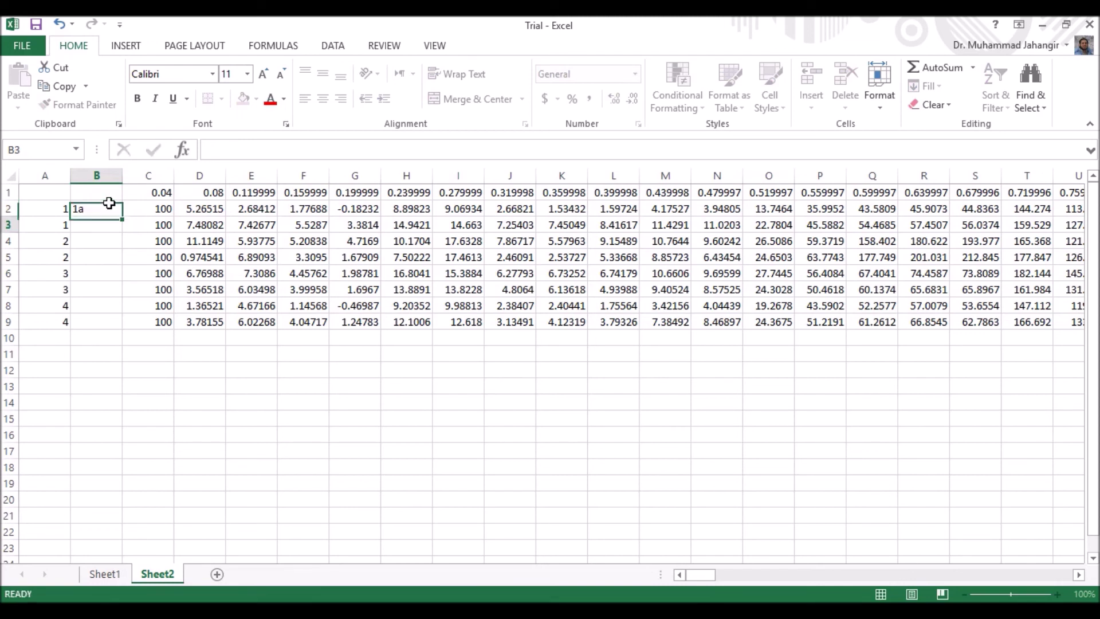
type("1")
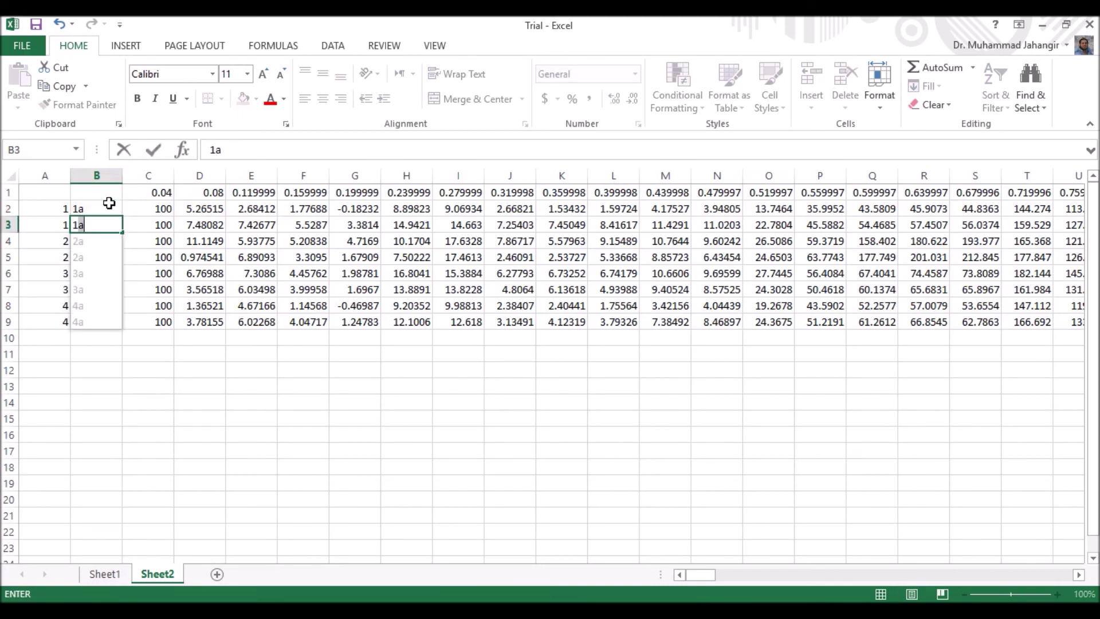
type("b")
key("Return")
type("2a")
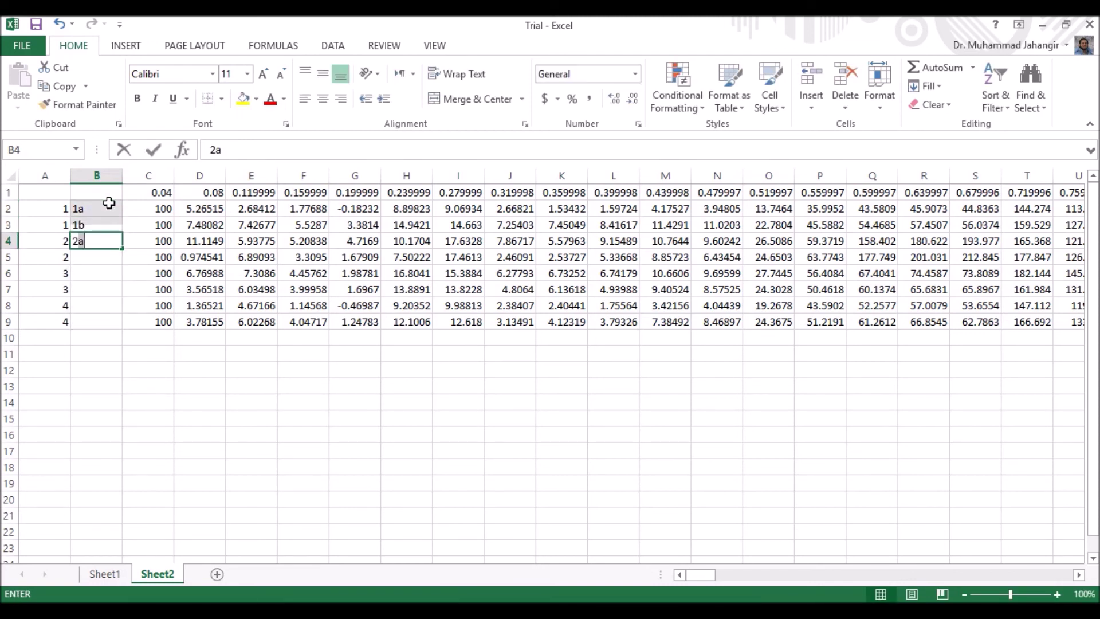
key("Return")
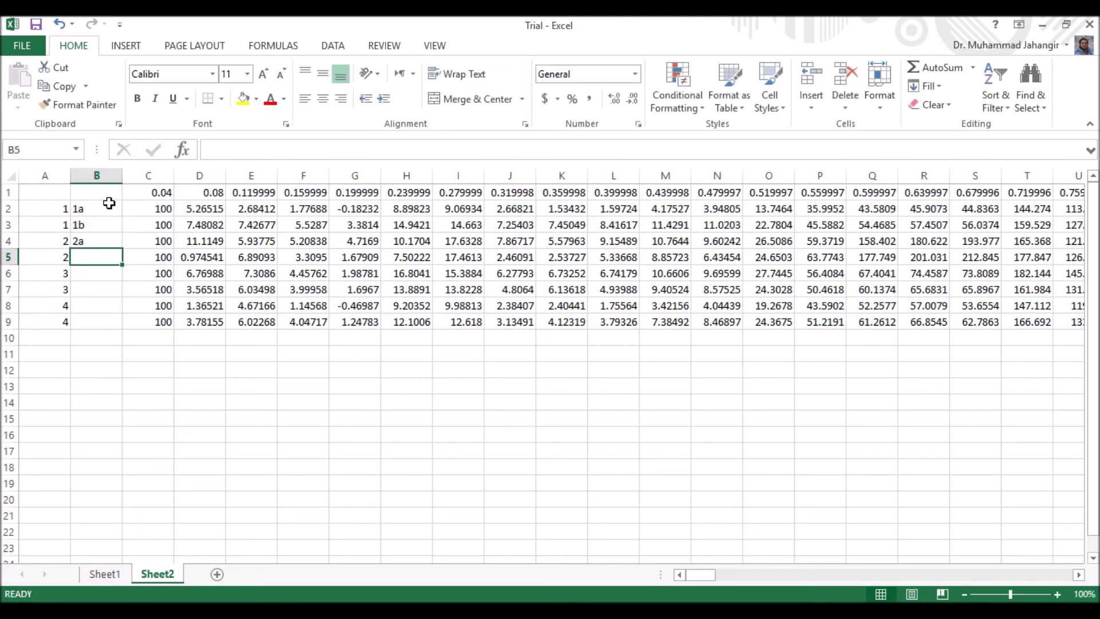
type("2b")
key("Return")
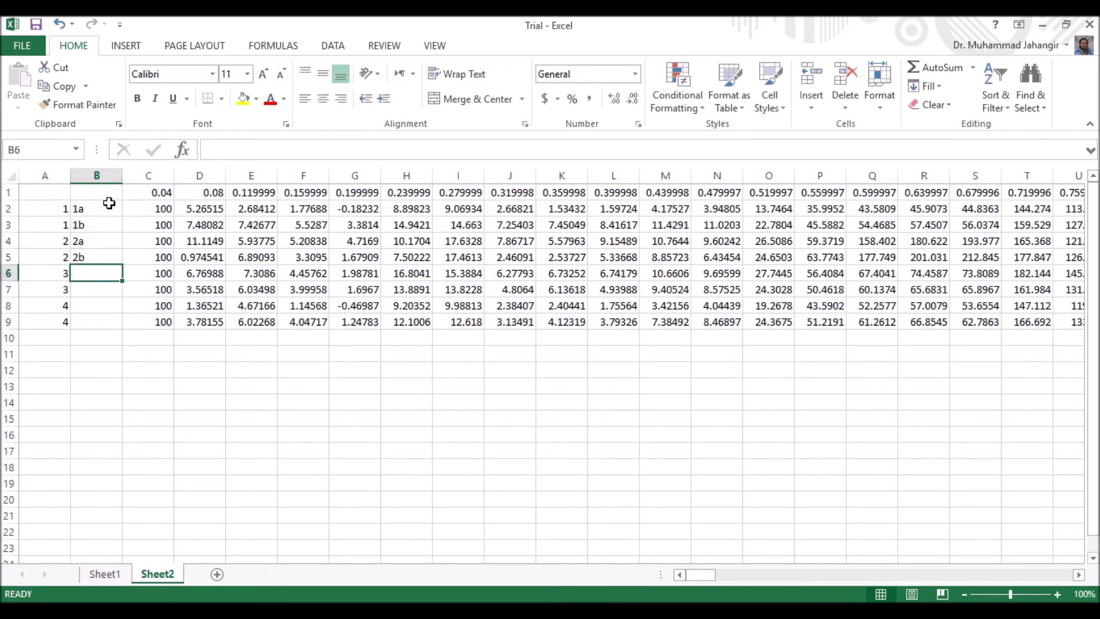
type("3a")
key("Return")
type("3b")
key("Return")
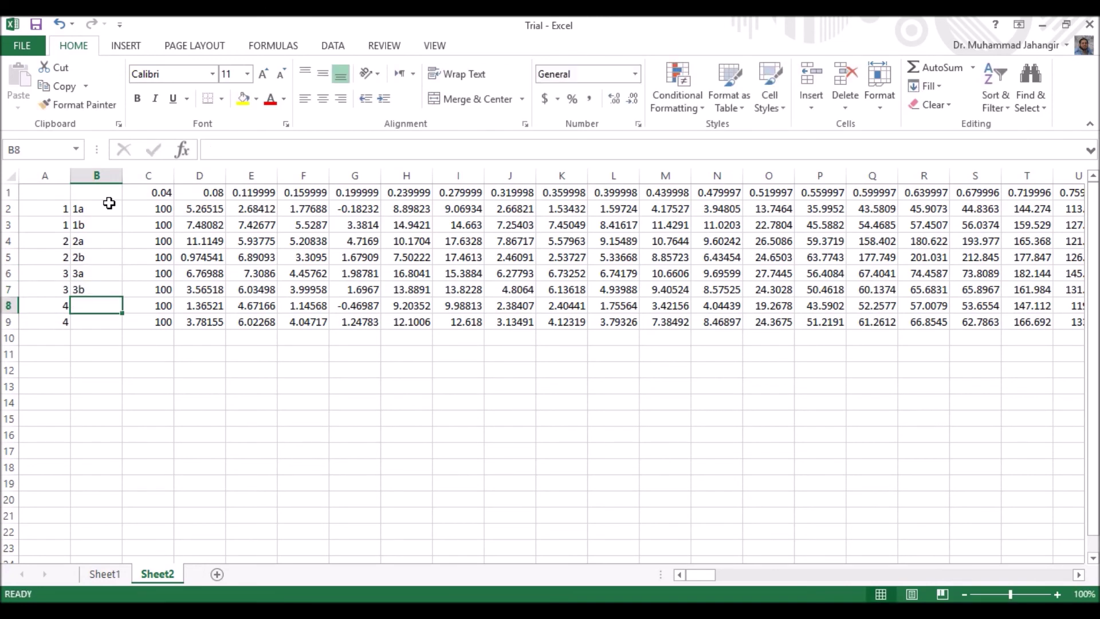
type("4a")
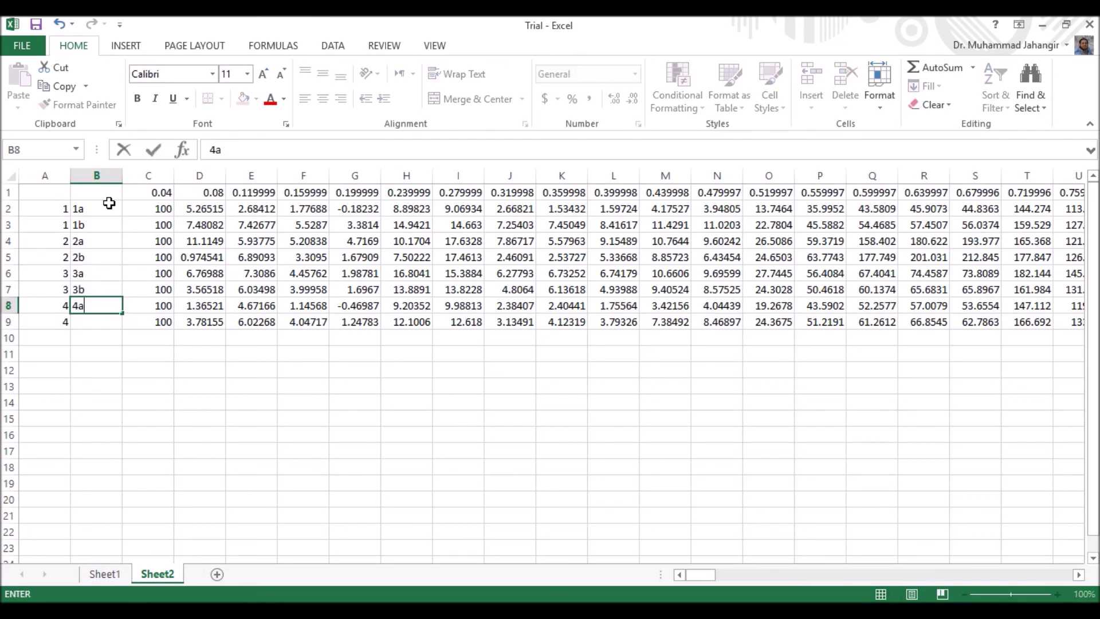
key("Return")
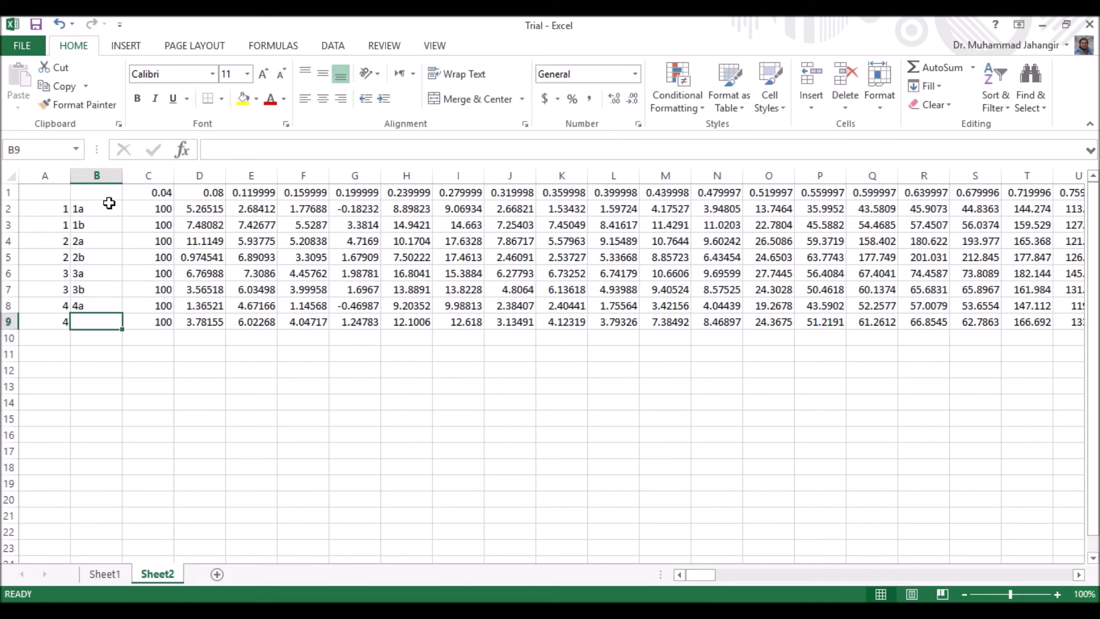
type("4b")
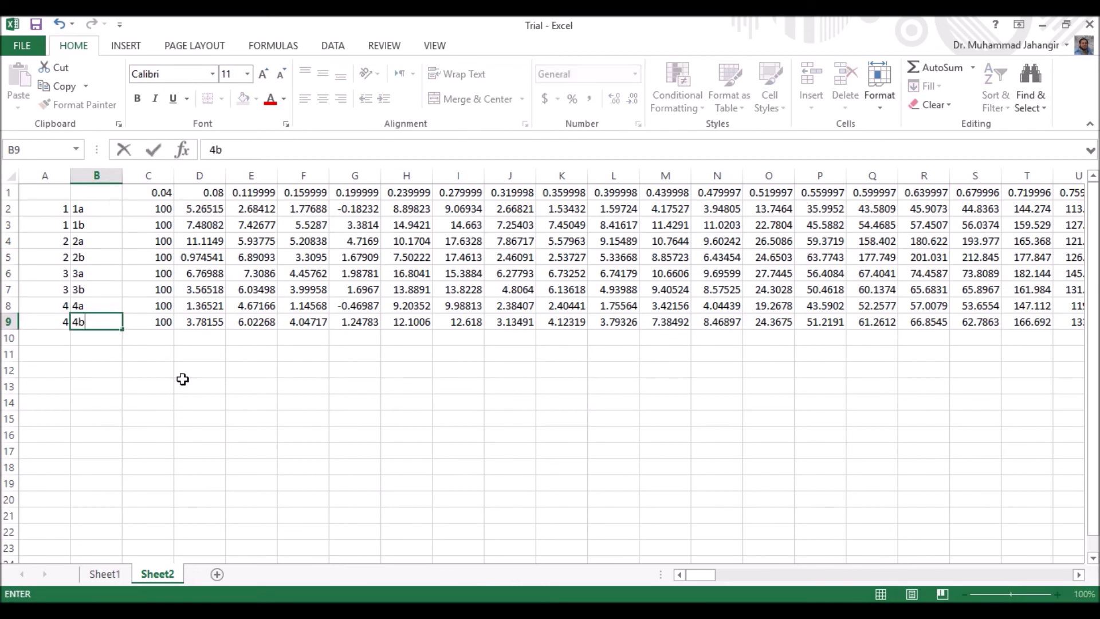
left_click(169, 342)
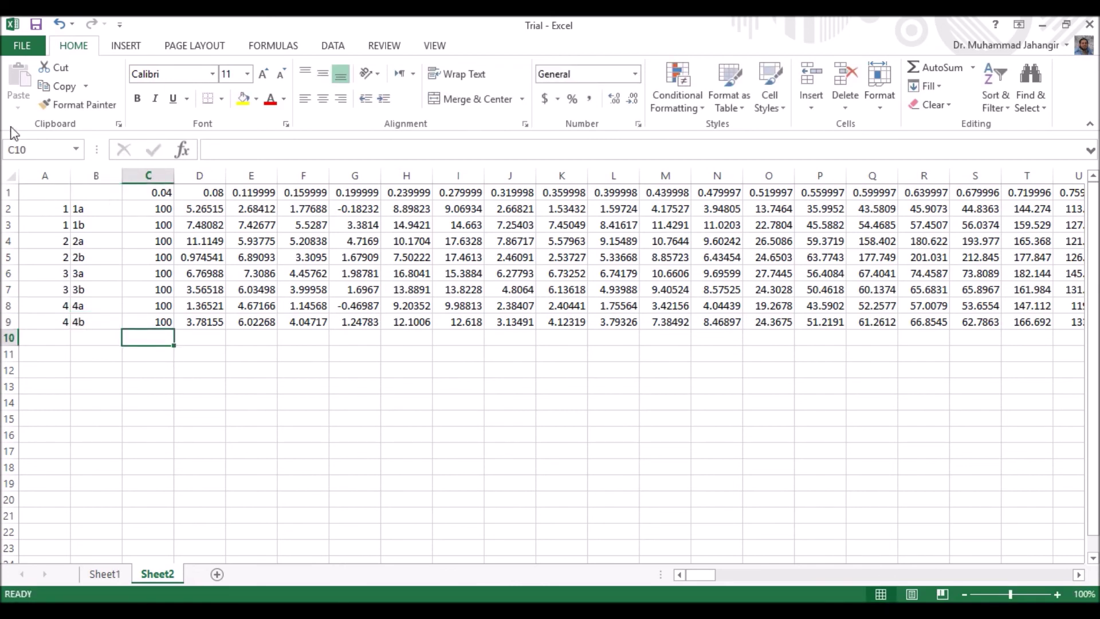
left_click(9, 40)
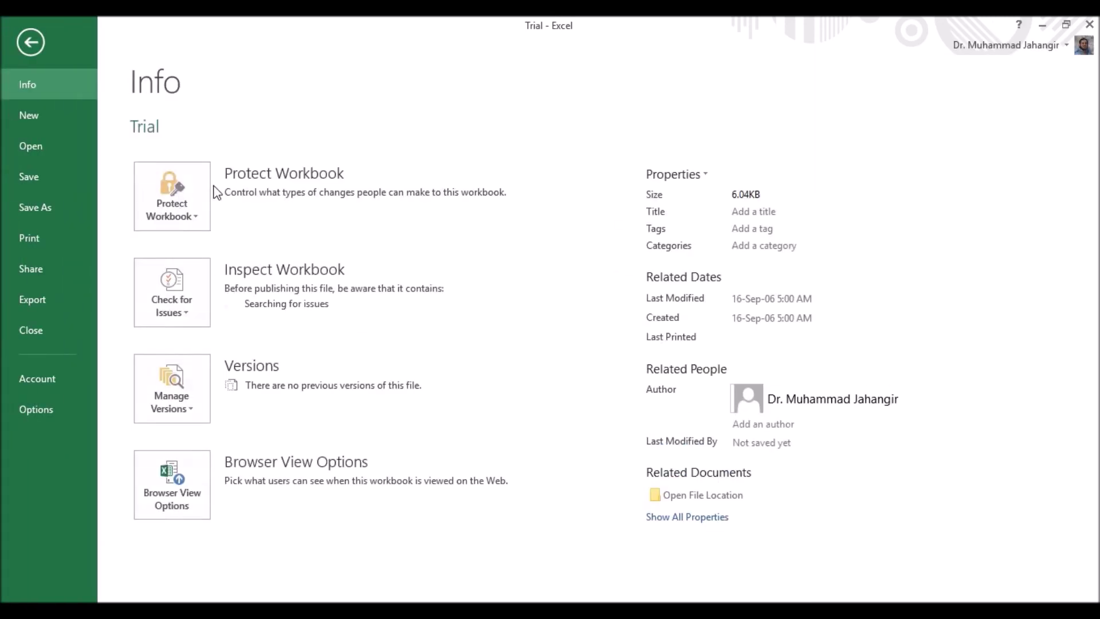
left_click(25, 26)
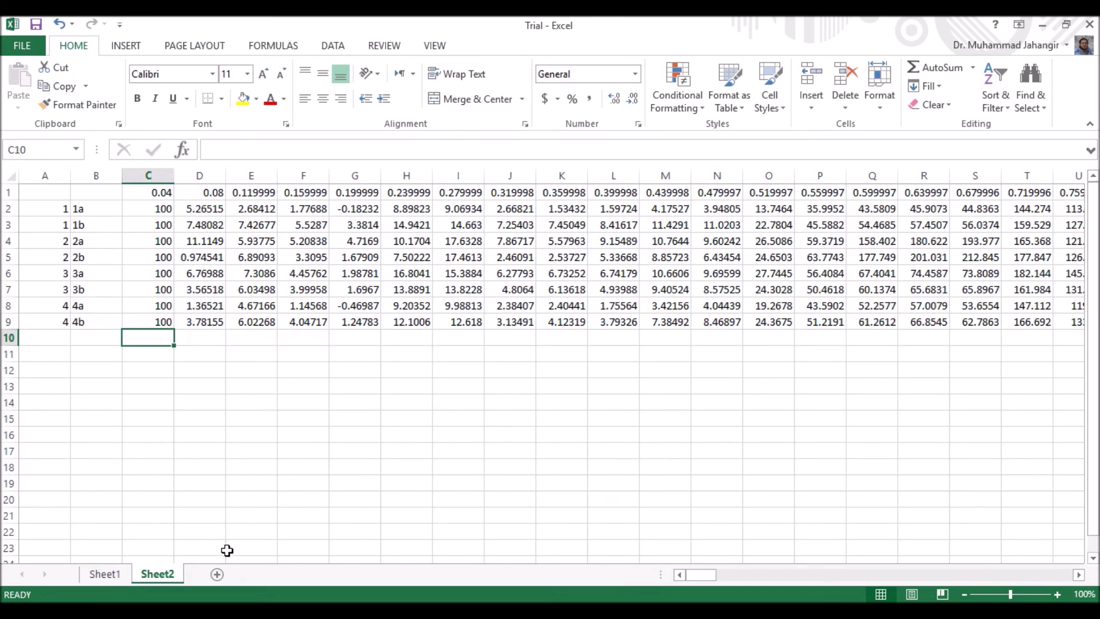
- Add a new sheet and start a text import of Data Trial.csv from the MSU-USA folder on New Volume (G:)
left_click(218, 576)
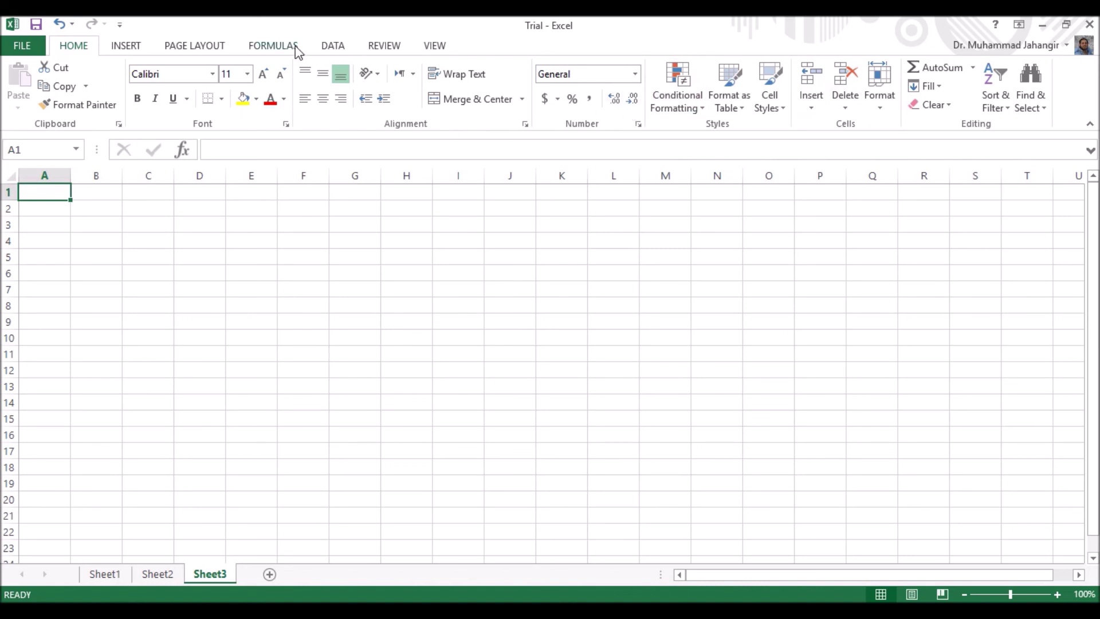
left_click(326, 47)
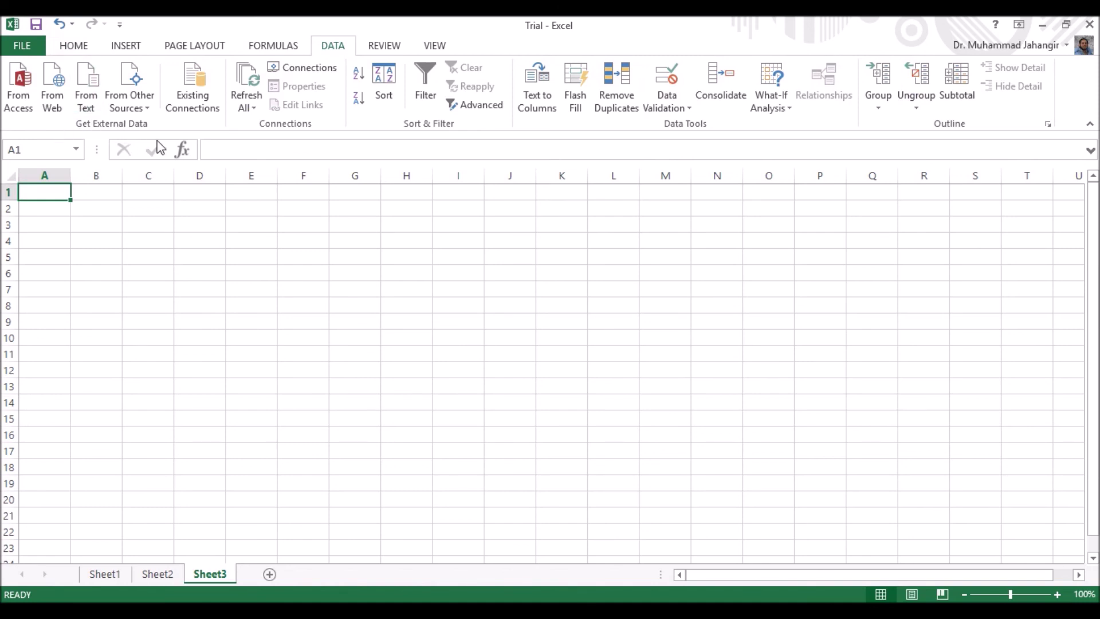
left_click(86, 83)
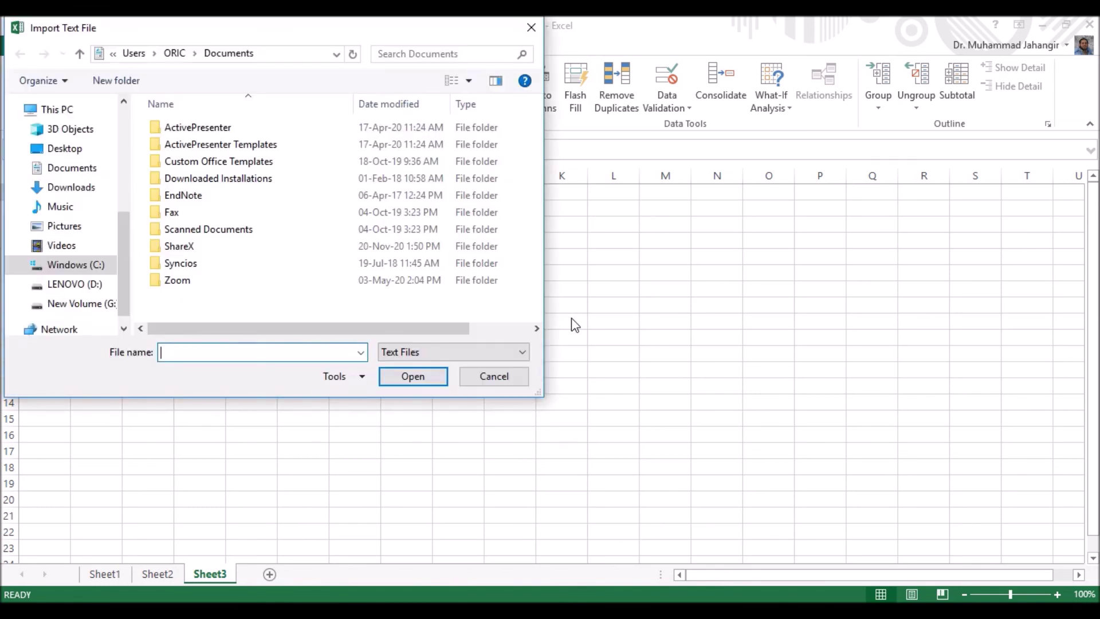
left_click(91, 305)
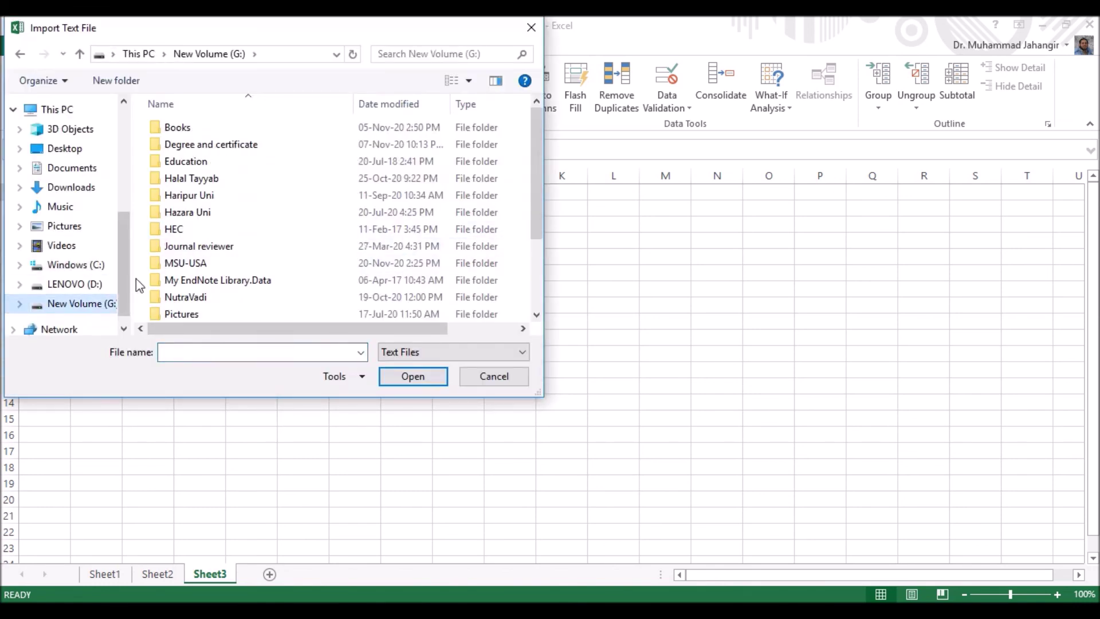
double_click(195, 263)
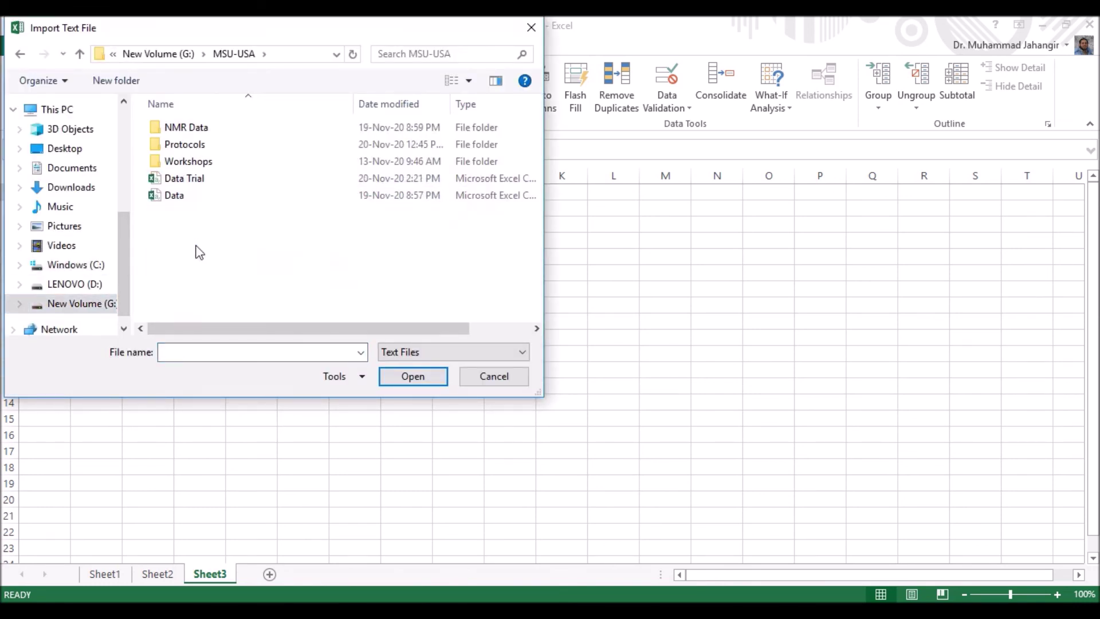
left_click(194, 182)
double_click(194, 182)
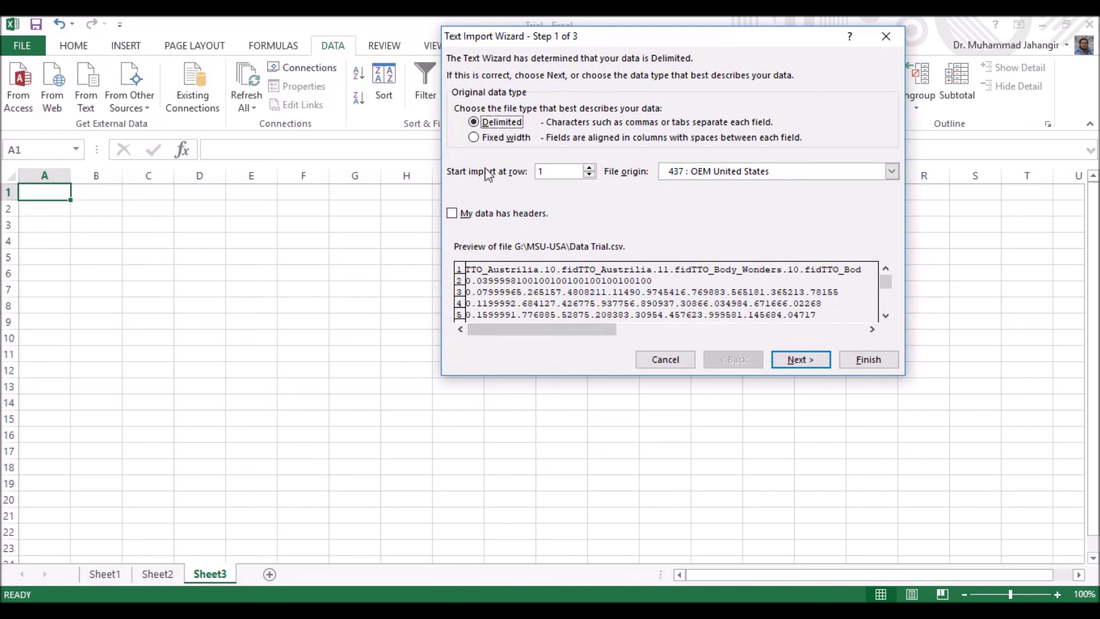
- Import the file as tab-delimited data with General column format into the existing worksheet at A1
left_click(796, 361)
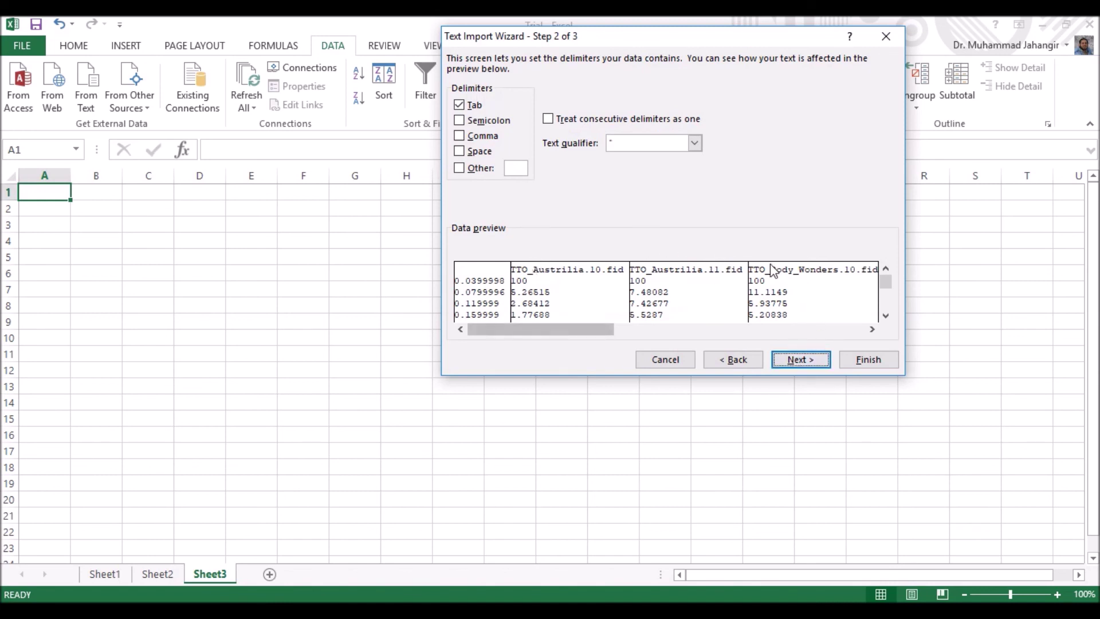
left_click(796, 360)
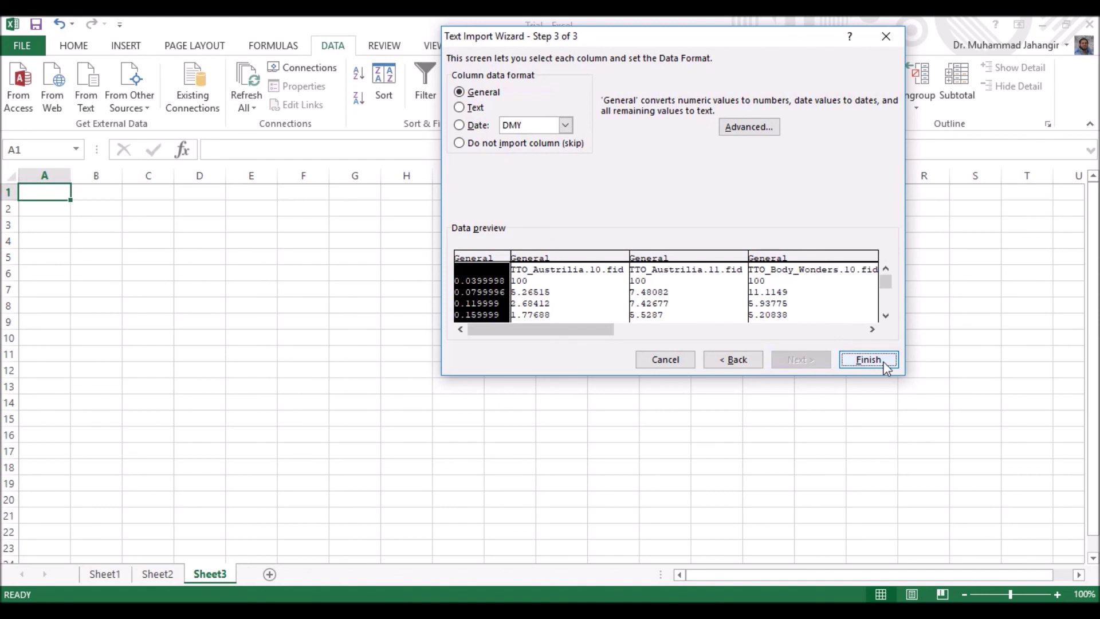
left_click(869, 360)
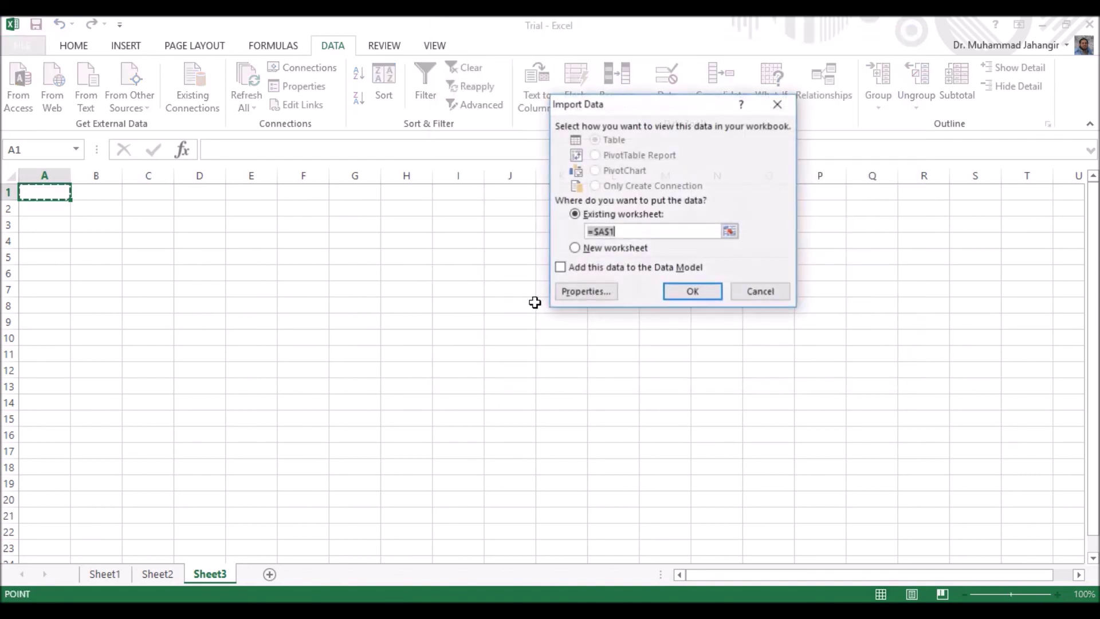
left_click(693, 292)
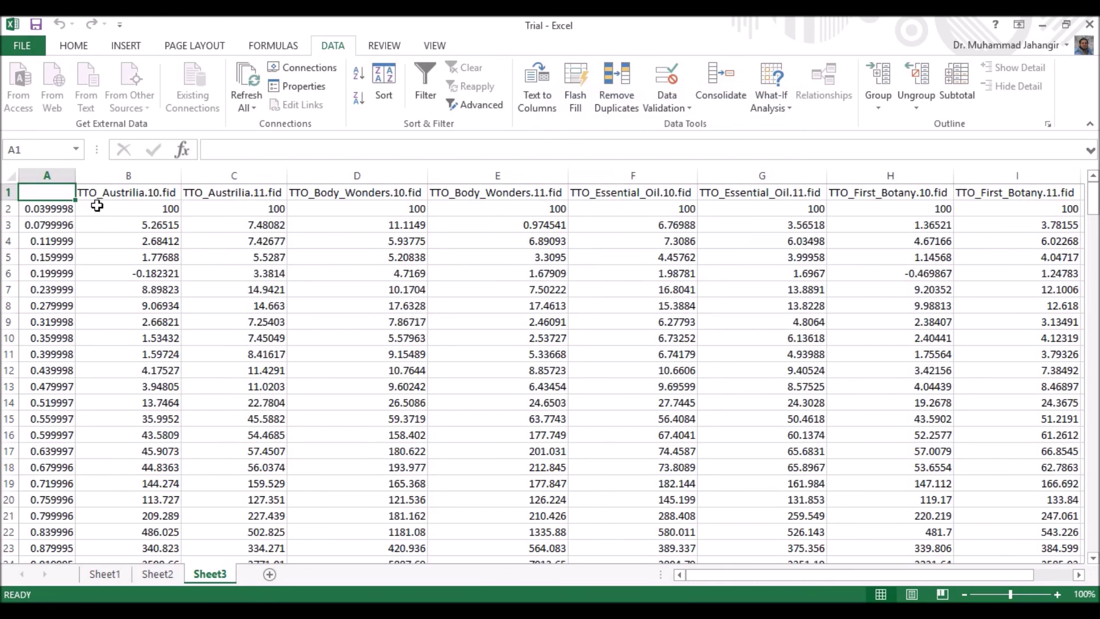
- Add a fourth sheet and copy the entire imported data range from Sheet3
key("ctrl+shift+End")
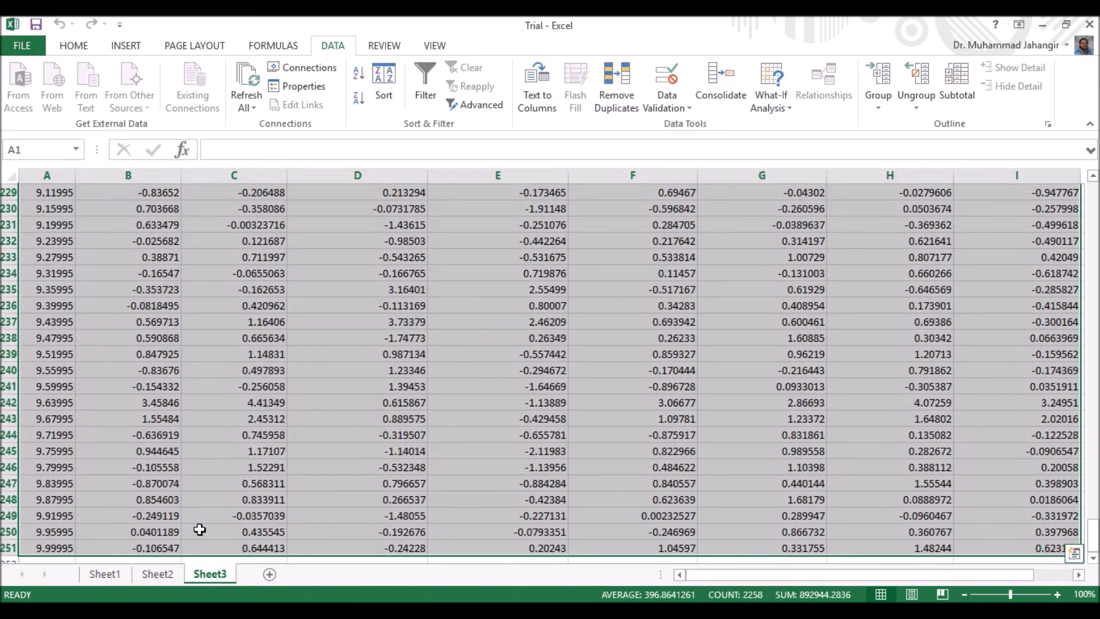
left_click(312, 574)
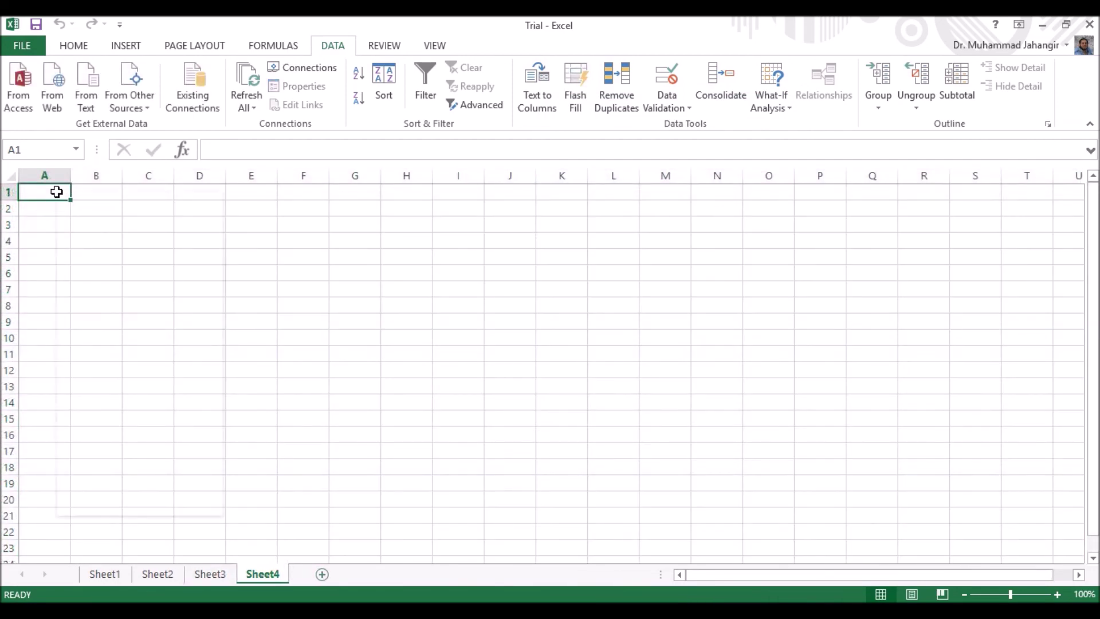
right_click(56, 192)
left_click(209, 575)
left_click(211, 574)
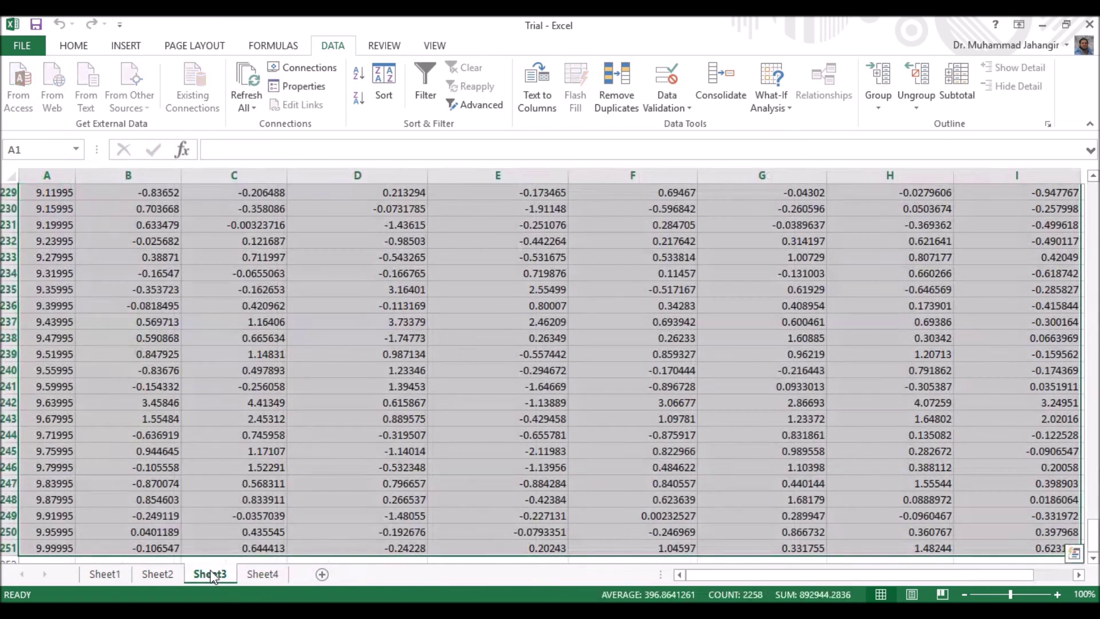
key("ctrl+c")
- Paste the copied data transposed into Sheet4 from A1, with each spectrum as a row, and select cell A1
left_click(277, 577)
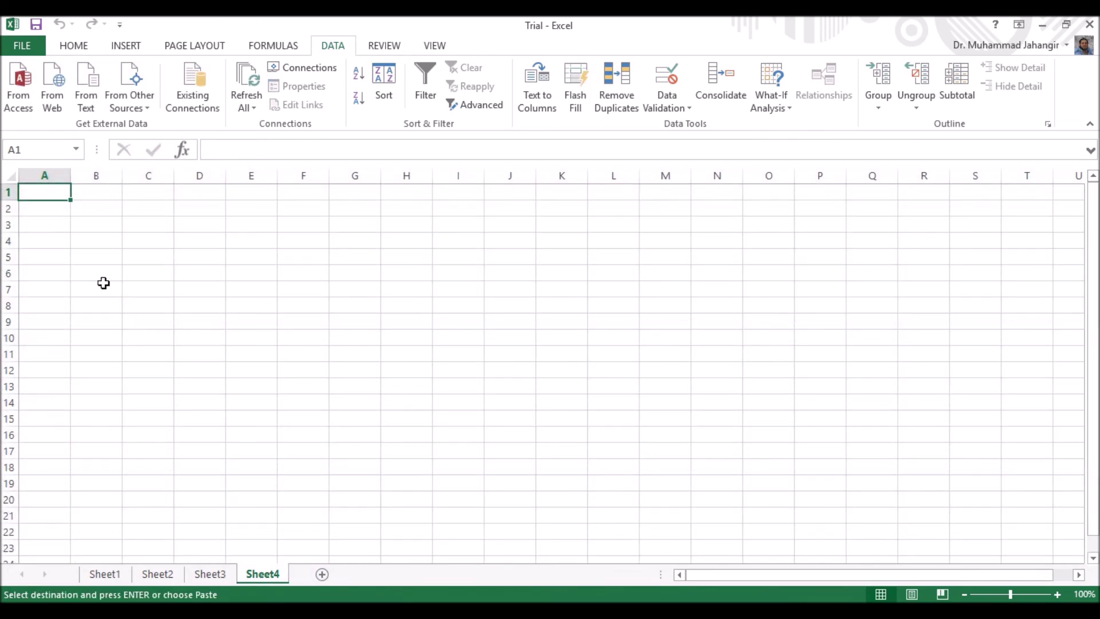
right_click(51, 191)
left_click(132, 285)
left_click(173, 363)
left_click(217, 391)
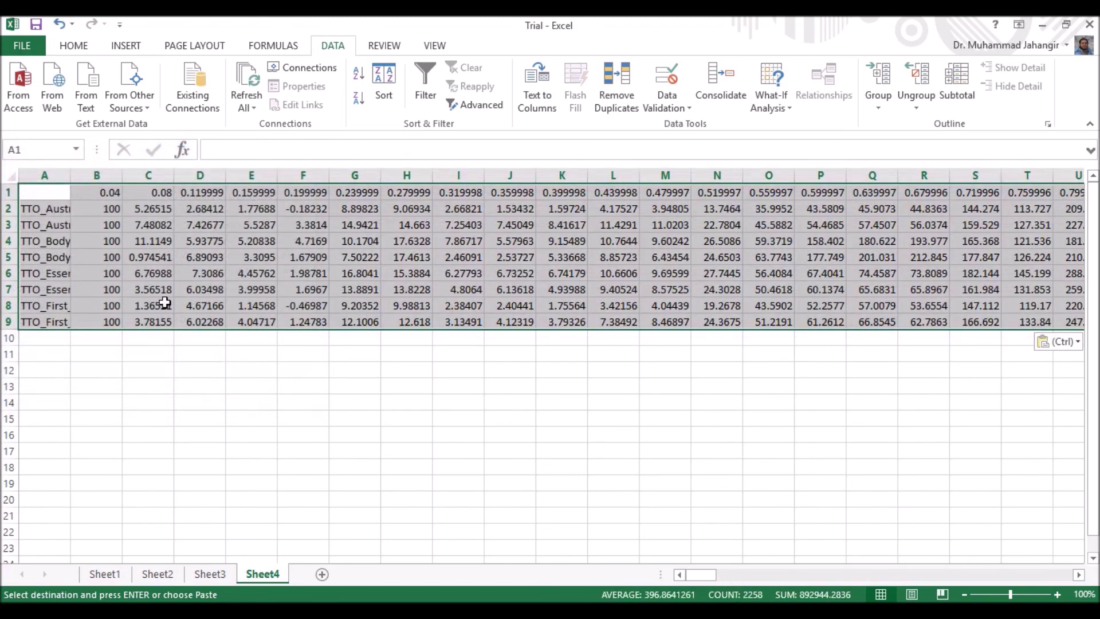
left_click(48, 193)
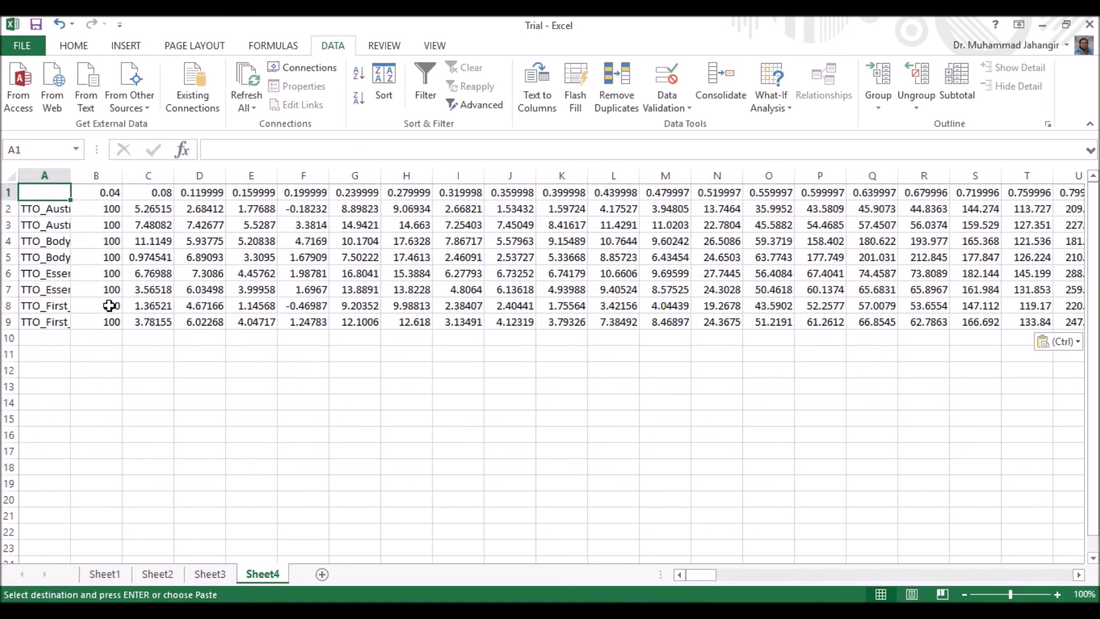